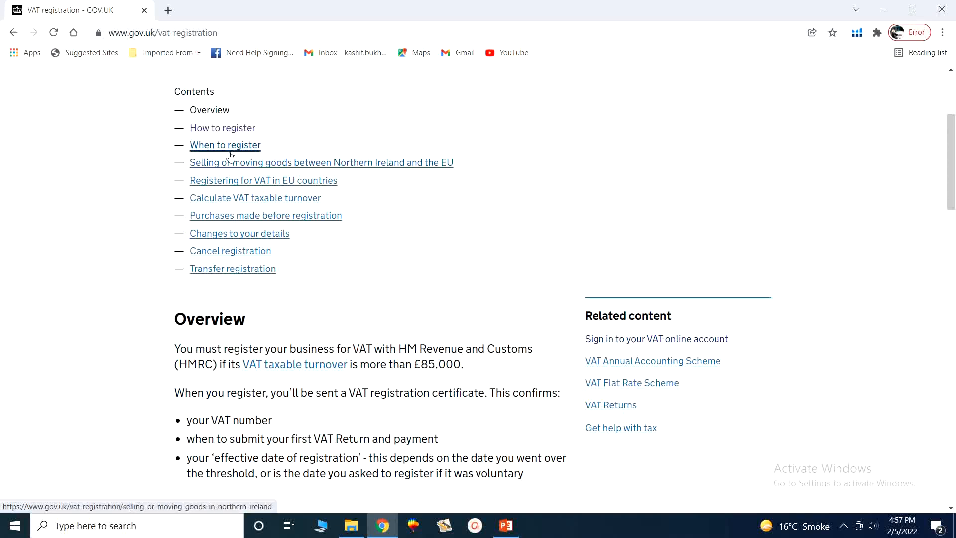
Step: Follow the VAT online account sign-in guide through 'Start now' to the Government Gateway sign-in page
{"action": "left_click", "coordinate": [618, 339]}
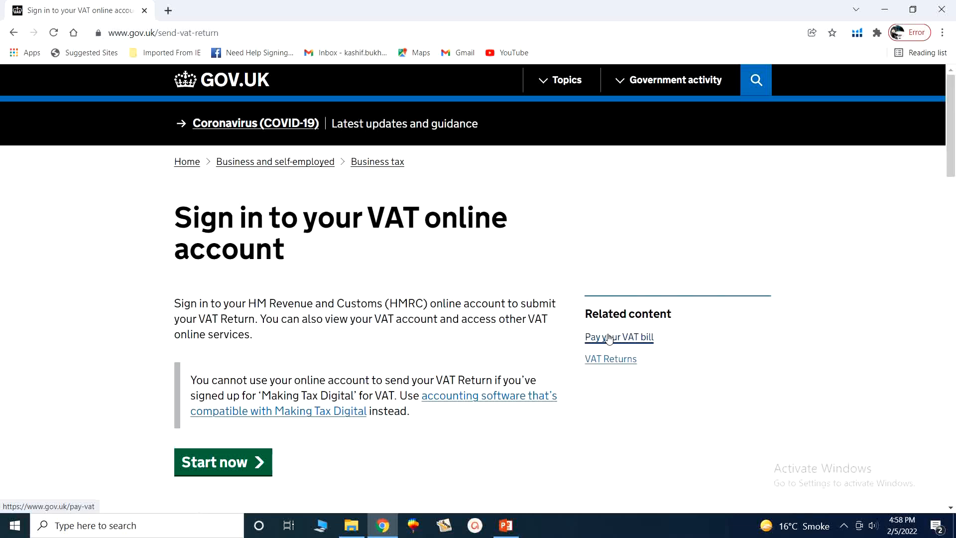
{"action": "left_click", "coordinate": [215, 465]}
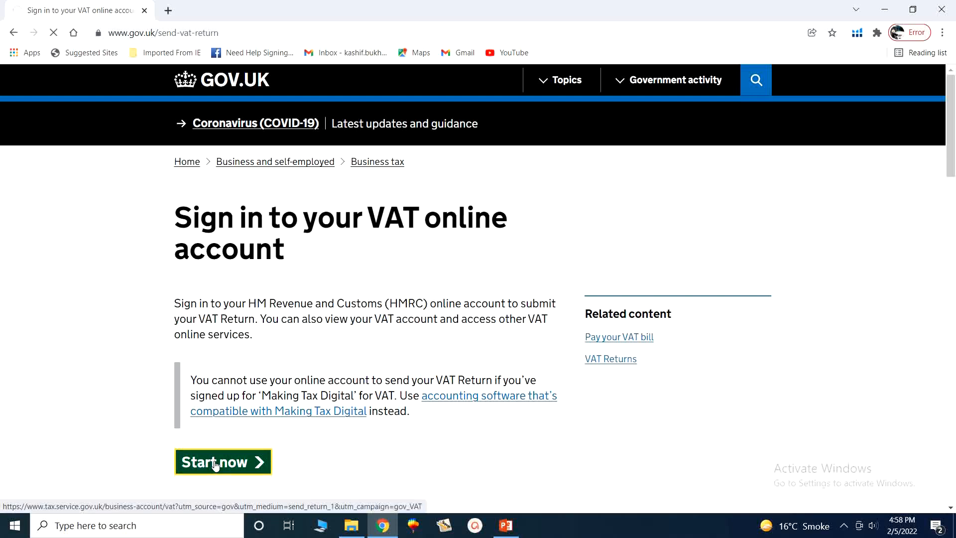
{"action": "scroll", "coordinate": [378, 421], "scroll_direction": "down", "scroll_amount": 2}
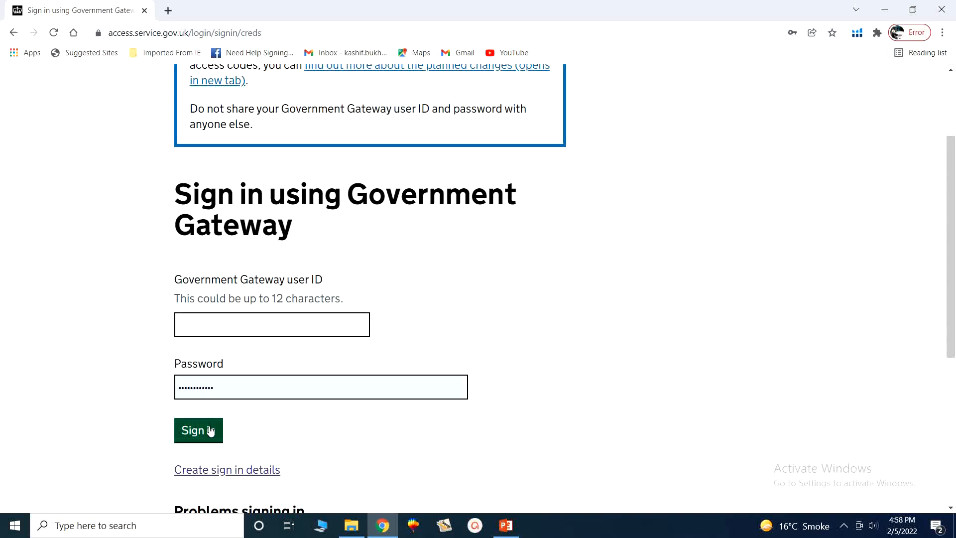
{"action": "scroll", "coordinate": [287, 421], "scroll_direction": "down", "scroll_amount": 1}
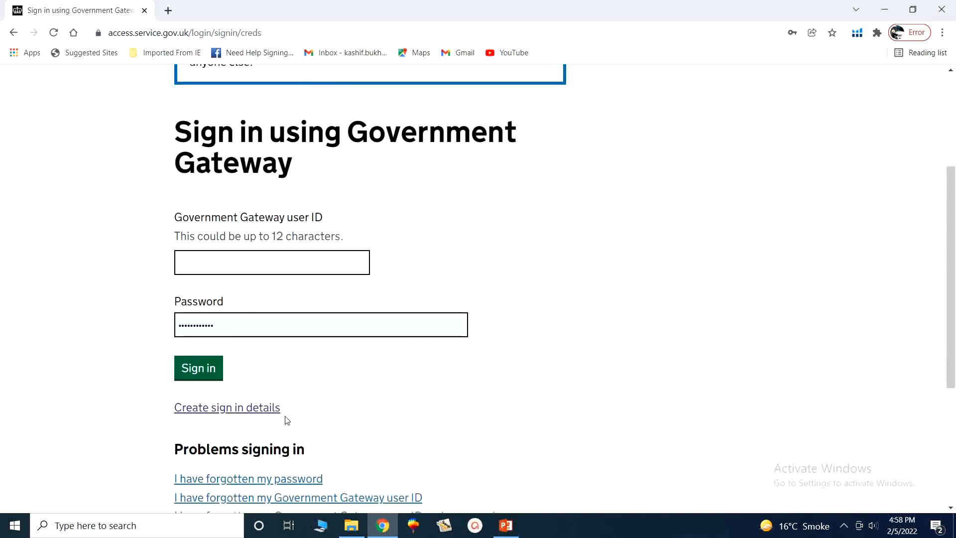
Step: Begin creating sign-in details and submit the saved email address to receive a confirmation code
{"action": "left_click", "coordinate": [226, 412]}
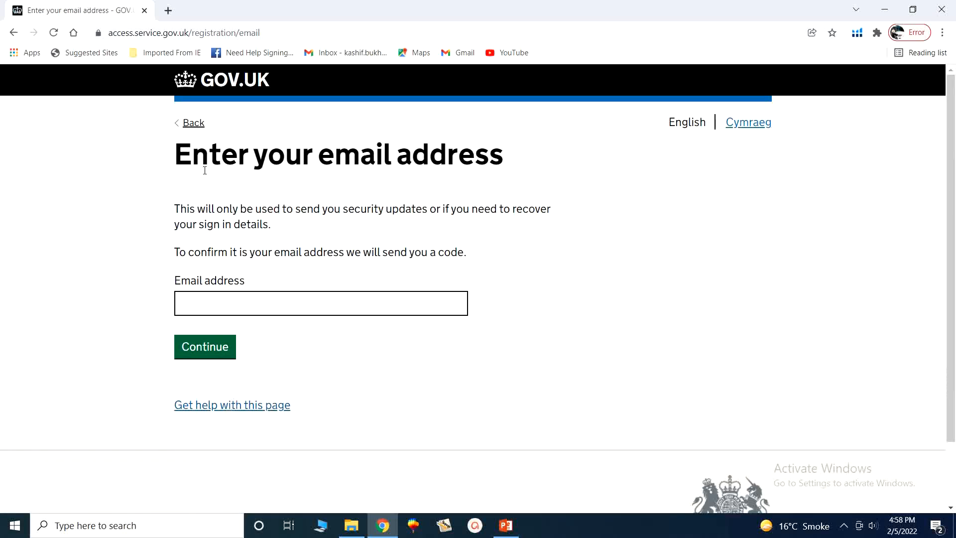
{"action": "left_click", "coordinate": [297, 300]}
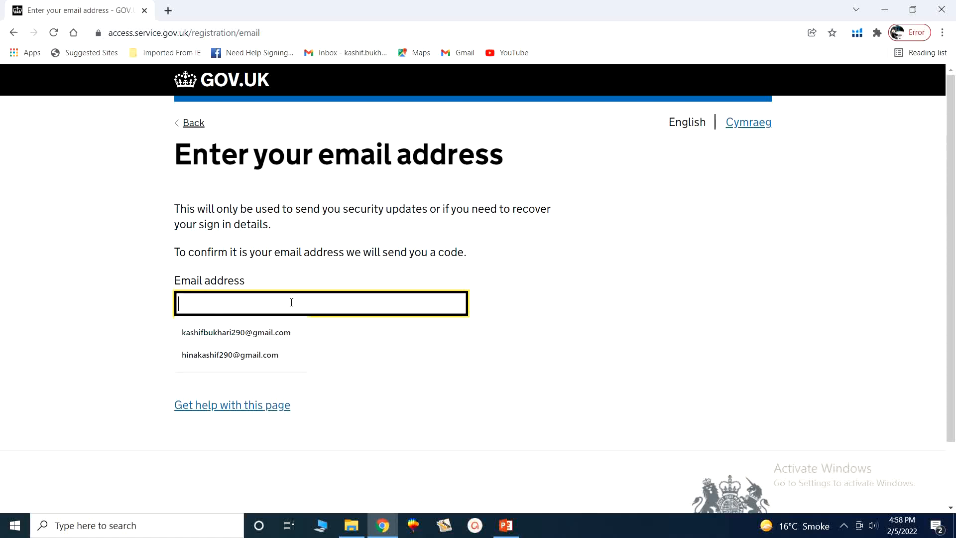
{"action": "left_click", "coordinate": [243, 333]}
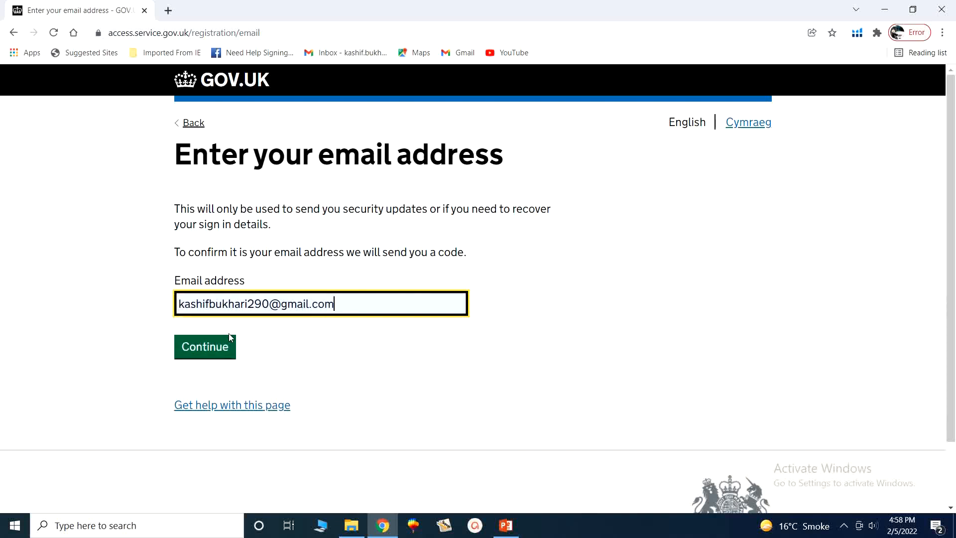
{"action": "left_click", "coordinate": [203, 348]}
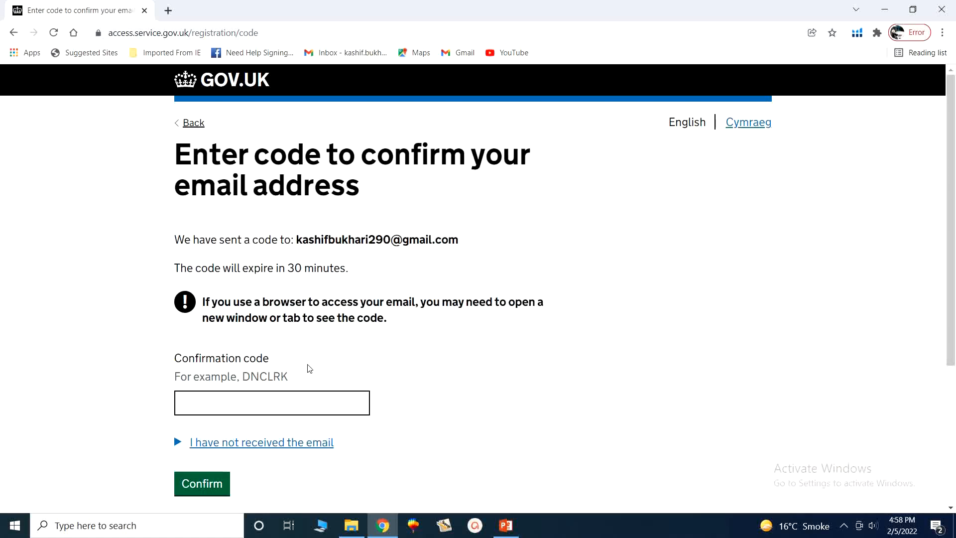
{"action": "scroll", "coordinate": [299, 364], "scroll_direction": "down", "scroll_amount": 1}
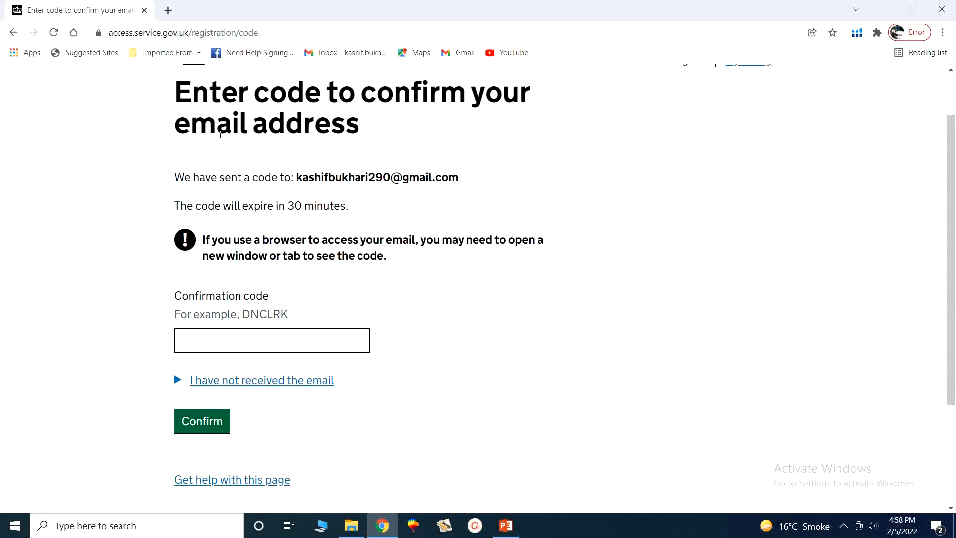
{"action": "scroll", "coordinate": [221, 134], "scroll_direction": "up", "scroll_amount": 1}
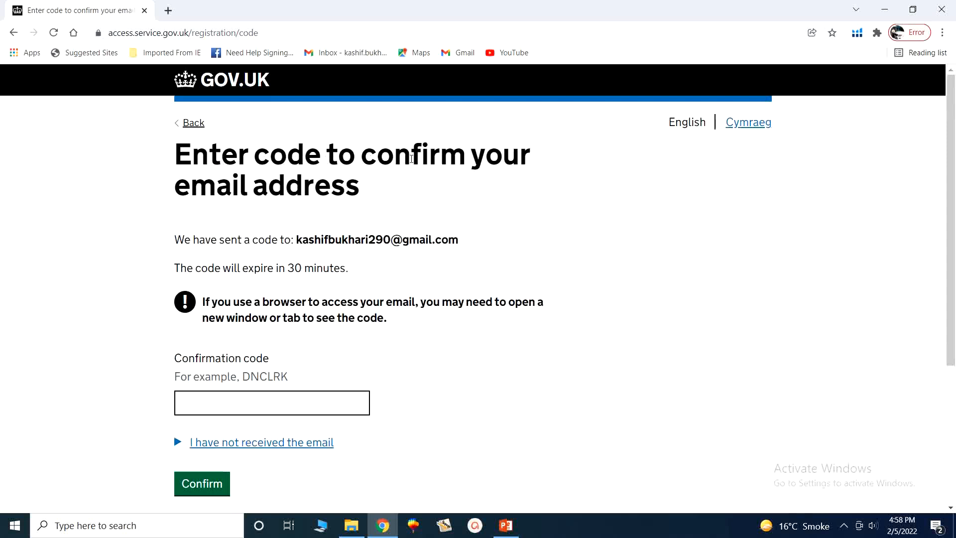
Step: In a new tab, open the Government Gateway email in Gmail and copy the confirmation code
{"action": "left_click", "coordinate": [168, 11]}
{"action": "left_click", "coordinate": [836, 85]}
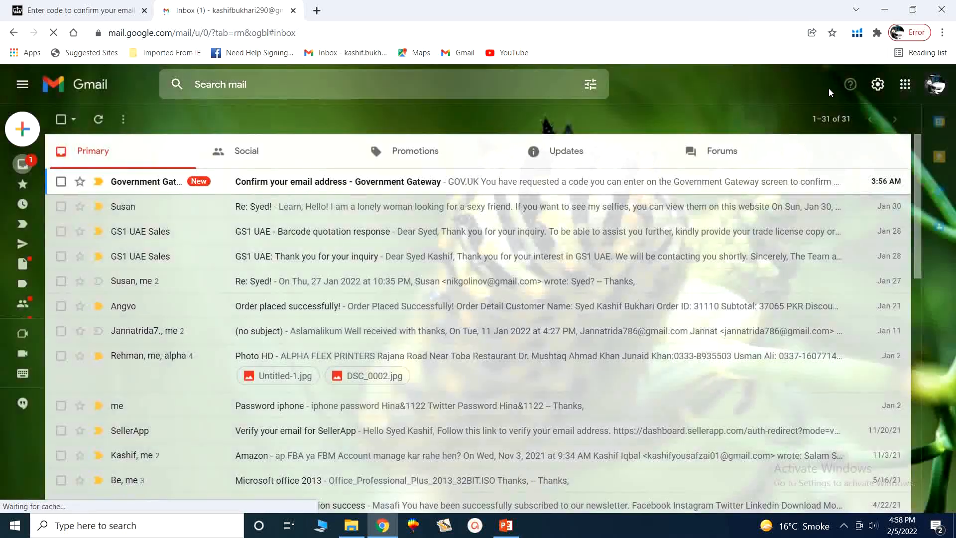
{"action": "left_click", "coordinate": [313, 187]}
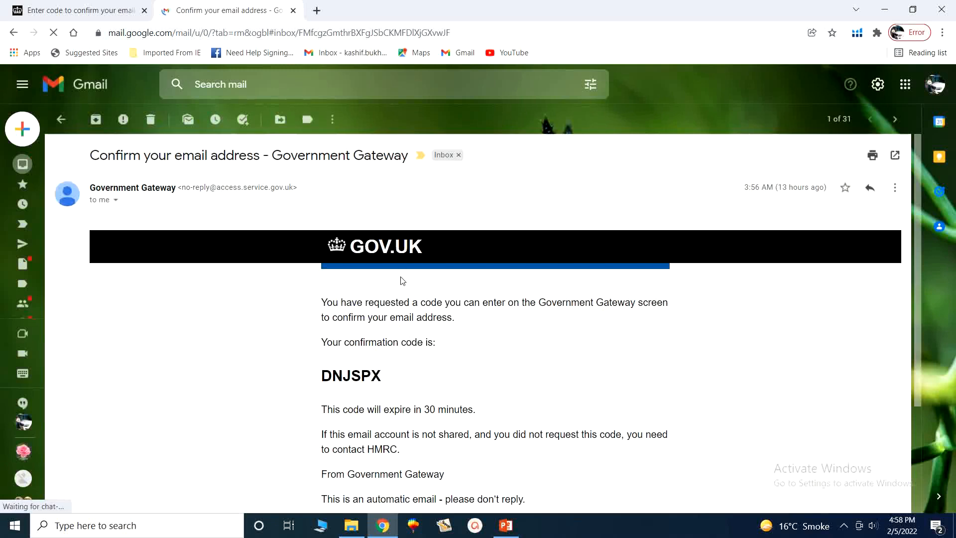
{"action": "scroll", "coordinate": [398, 259], "scroll_direction": "down", "scroll_amount": 3}
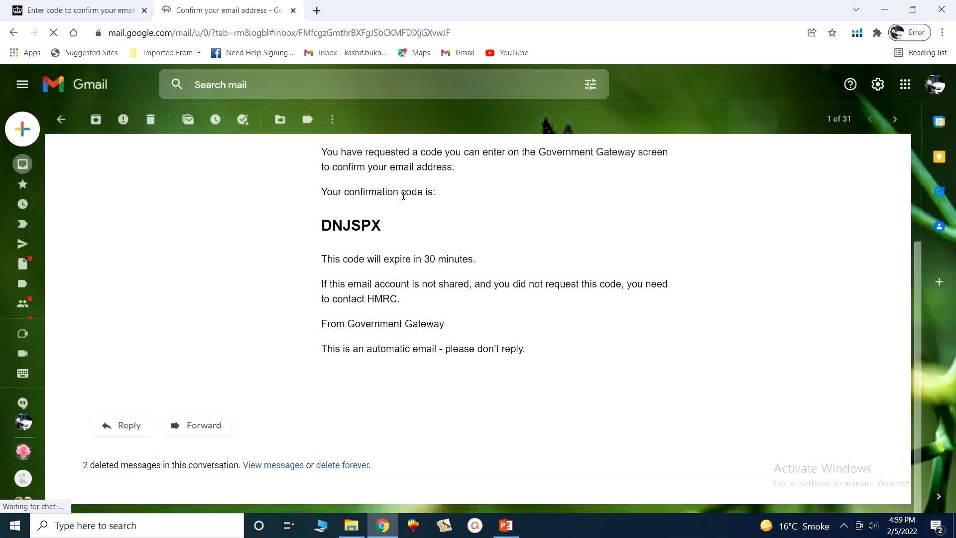
{"action": "left_click_drag", "start_coordinate": [322, 226], "coordinate": [379, 225]}
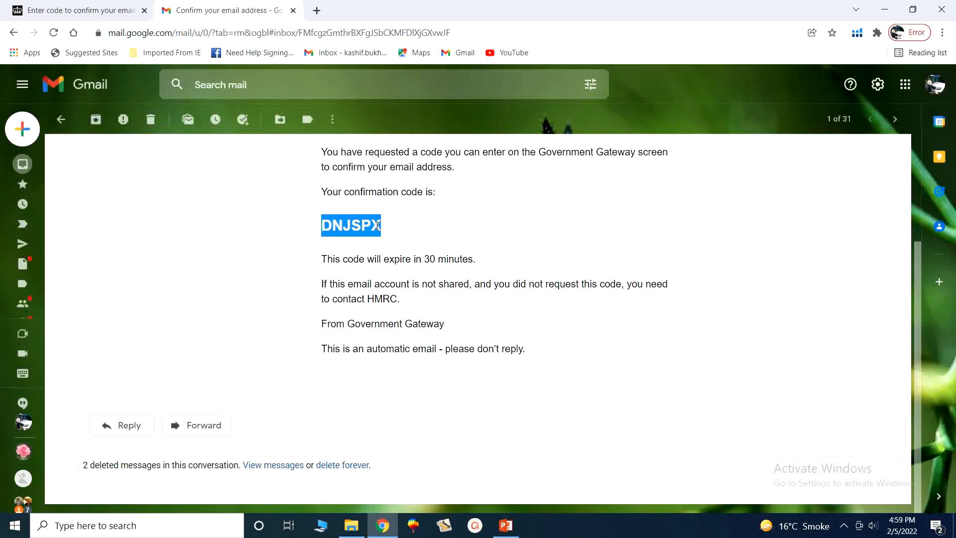
{"action": "right_click", "coordinate": [336, 227]}
{"action": "left_click", "coordinate": [347, 238]}
Step: Paste the copied code into the Confirmation code field on GOV.UK and confirm it
{"action": "left_click", "coordinate": [80, 10]}
{"action": "scroll", "coordinate": [235, 367], "scroll_direction": "down", "scroll_amount": 3}
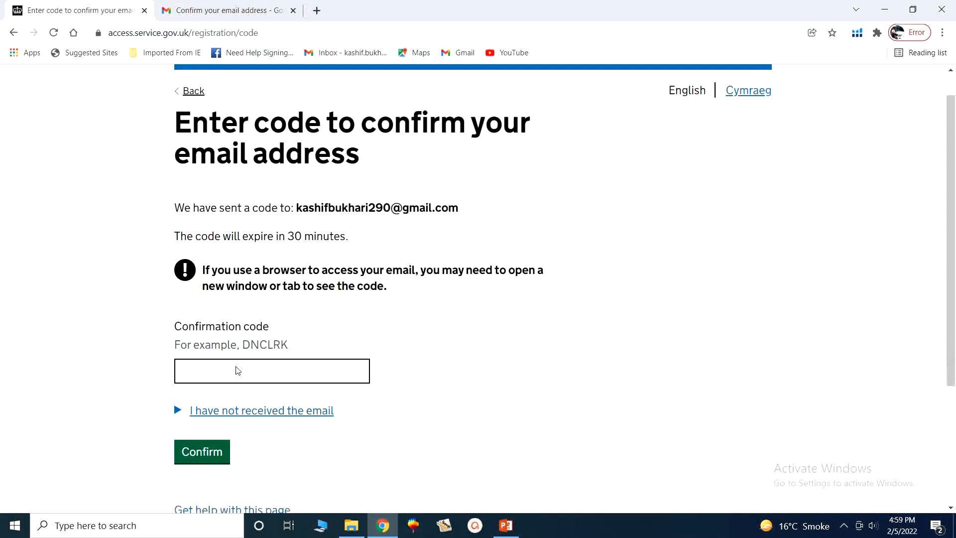
{"action": "left_click", "coordinate": [214, 281]}
{"action": "right_click", "coordinate": [215, 281]}
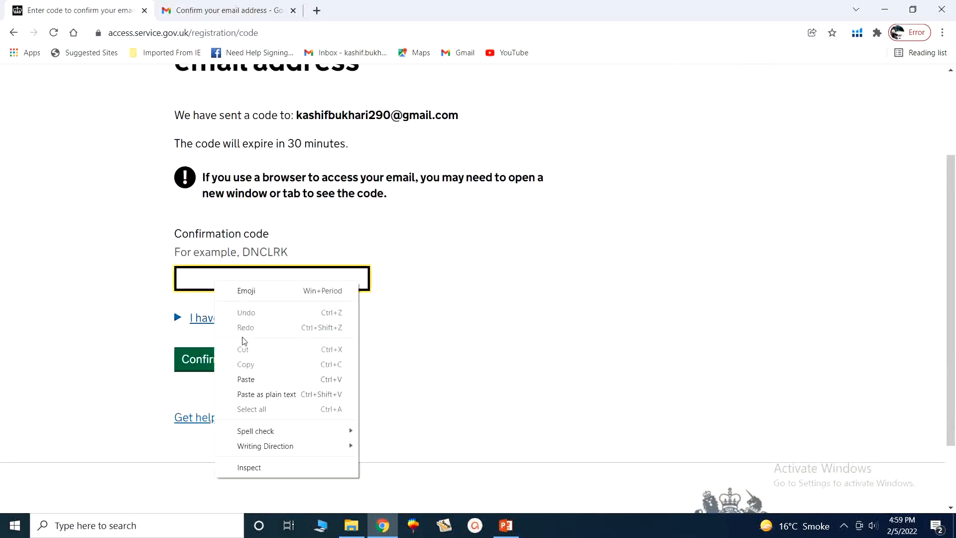
{"action": "left_click", "coordinate": [243, 377]}
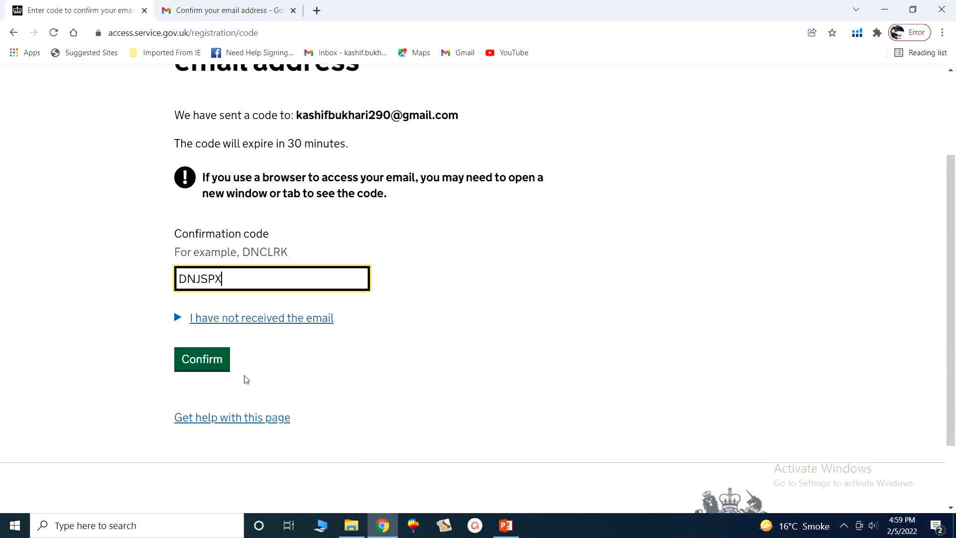
{"action": "left_click", "coordinate": [214, 364]}
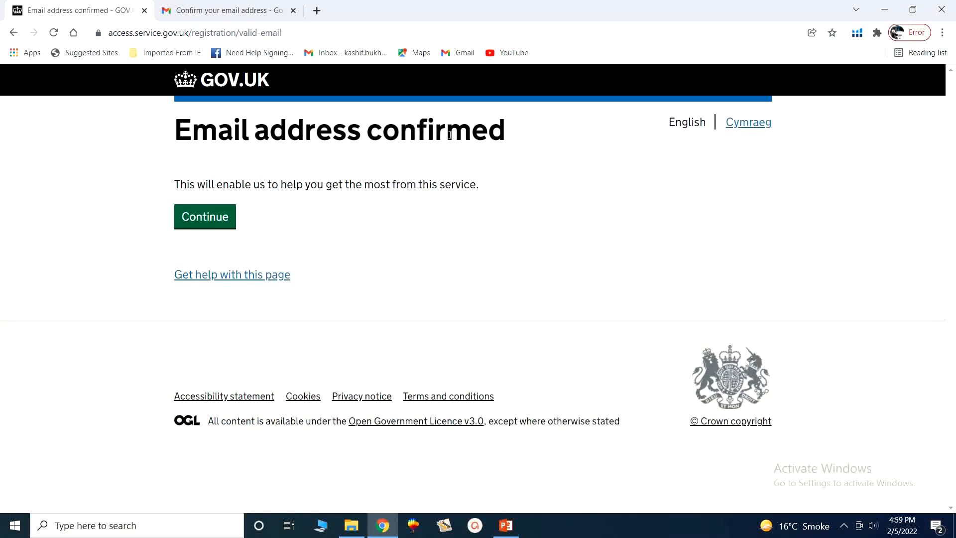
Step: Continue past the email confirmation and submit the saved full name
{"action": "left_click", "coordinate": [220, 218]}
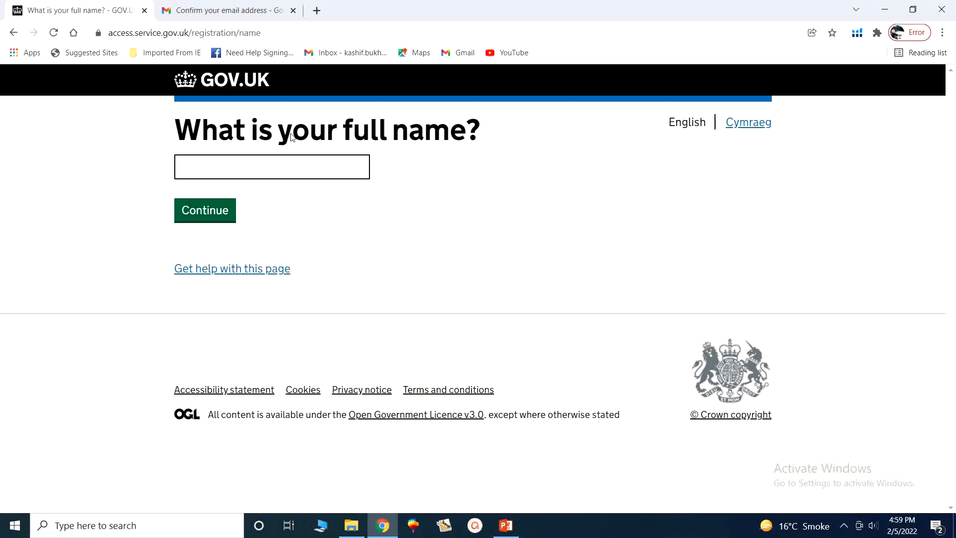
{"action": "left_click", "coordinate": [276, 164]}
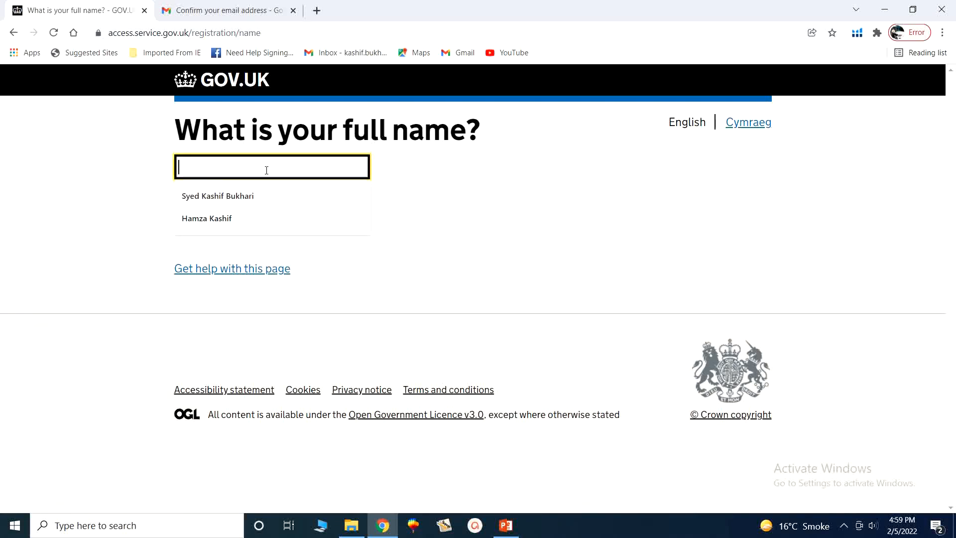
{"action": "left_click", "coordinate": [248, 194]}
{"action": "left_click", "coordinate": [222, 211]}
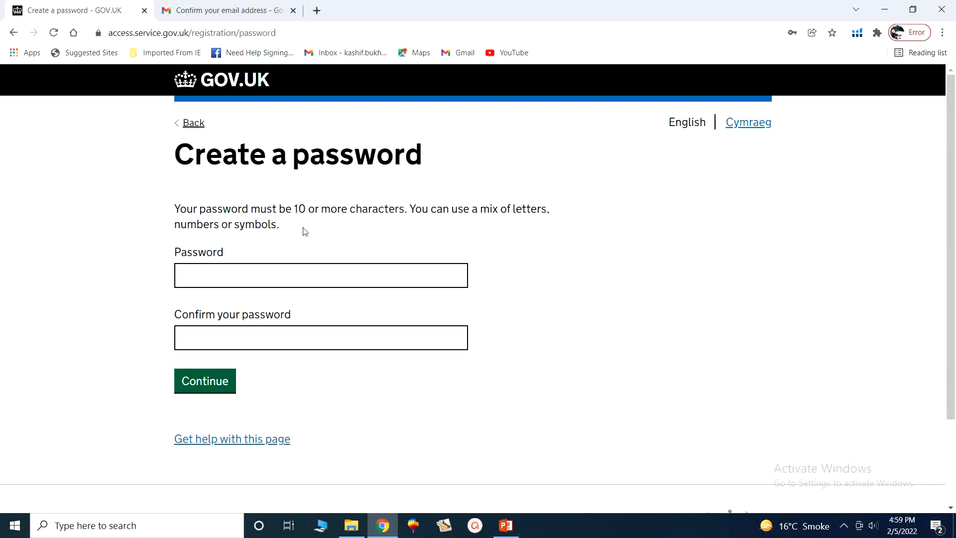
Step: Enter the new account password and retype it in the Confirm your password field
{"action": "left_click", "coordinate": [286, 276]}
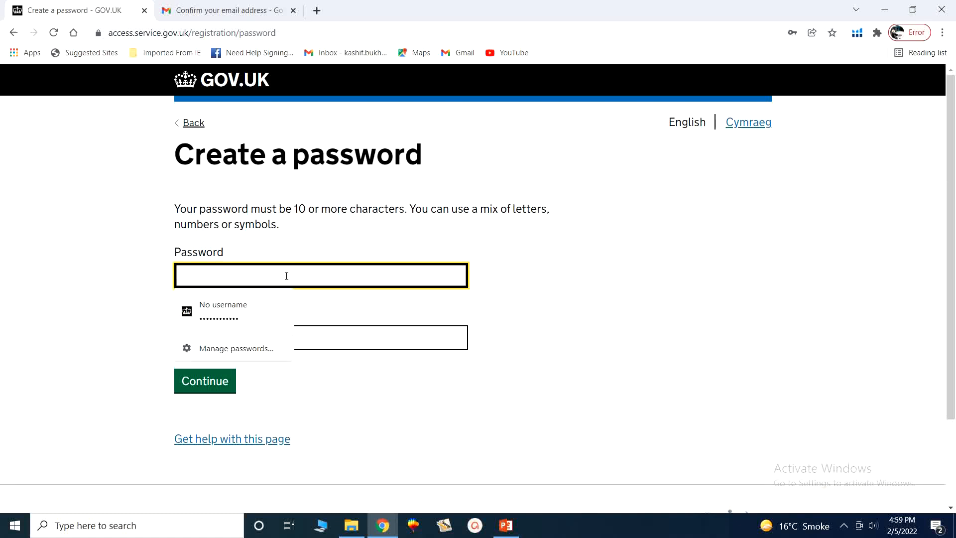
{"action": "type", "text": "••••••"}
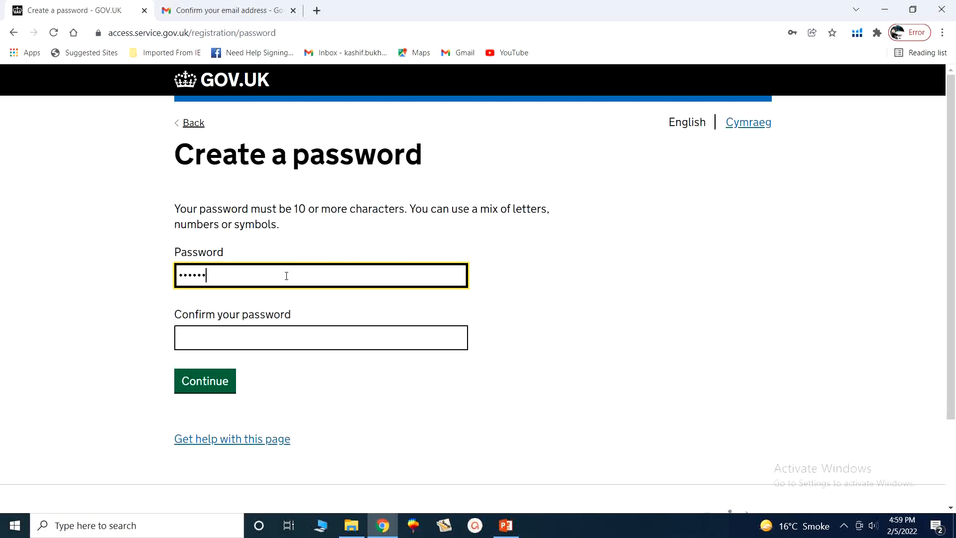
{"action": "type", "text": "••••"}
{"action": "key", "text": "Tab"}
{"action": "type", "text": "••••"}
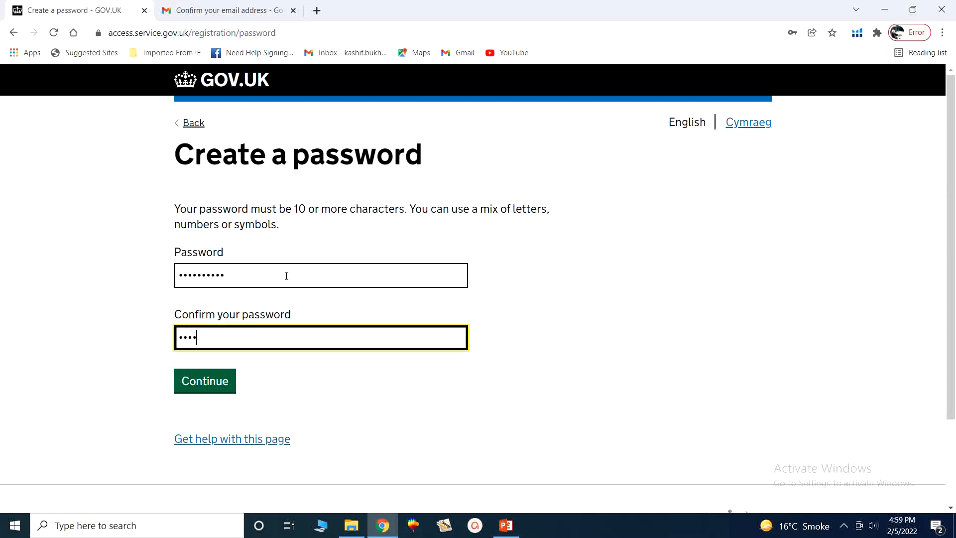
{"action": "type", "text": "••••••"}
Step: Submit the password, decline Chrome's password update, and enter a recovery word to finish the account
{"action": "left_click", "coordinate": [218, 384]}
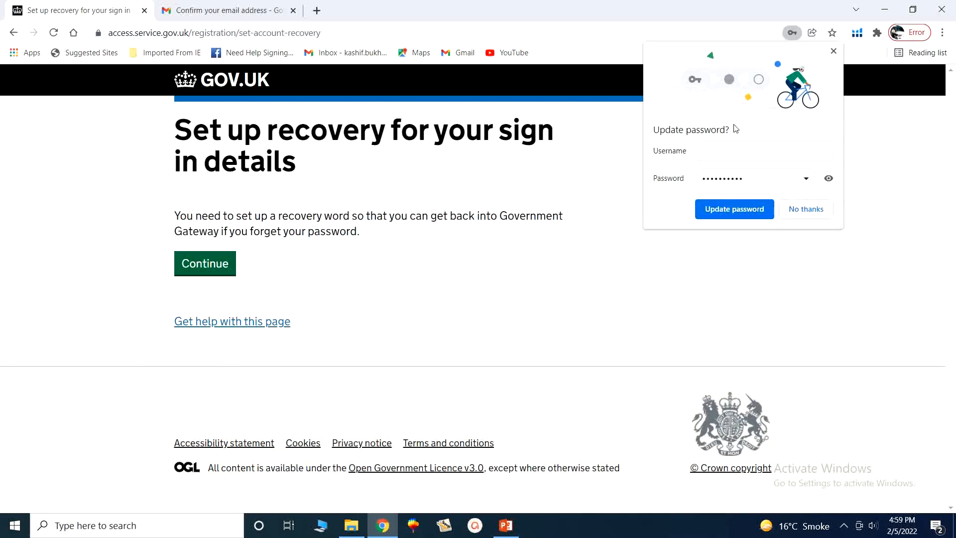
{"action": "left_click", "coordinate": [795, 215]}
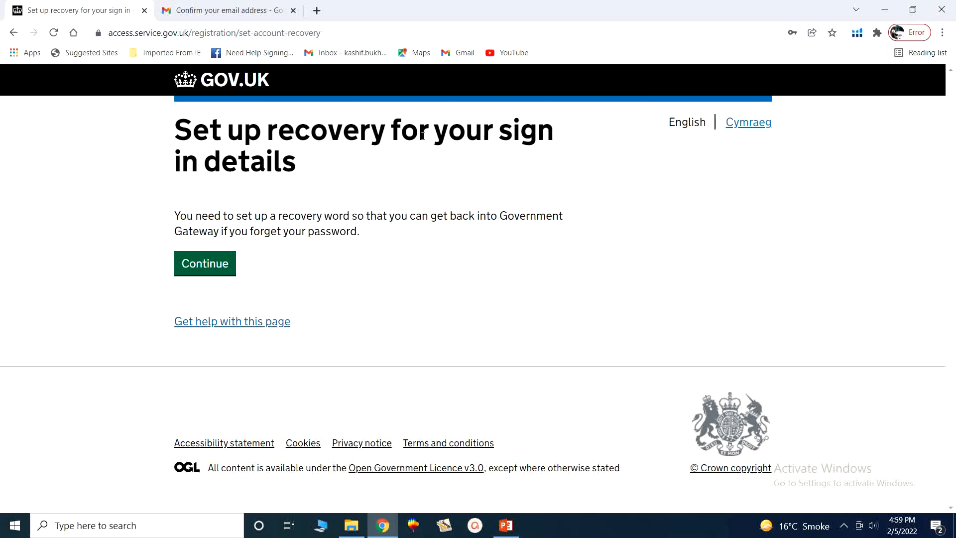
{"action": "left_click", "coordinate": [205, 269]}
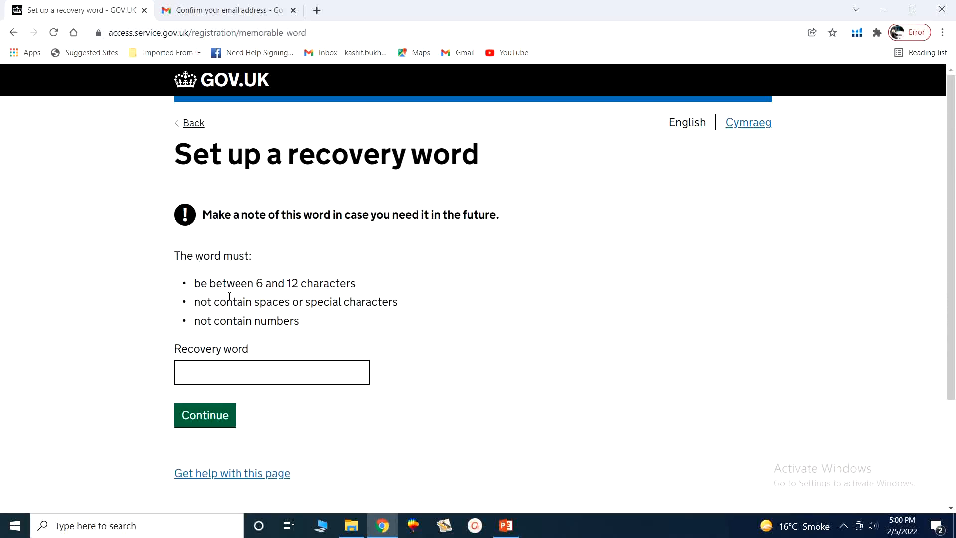
{"action": "left_click", "coordinate": [216, 373]}
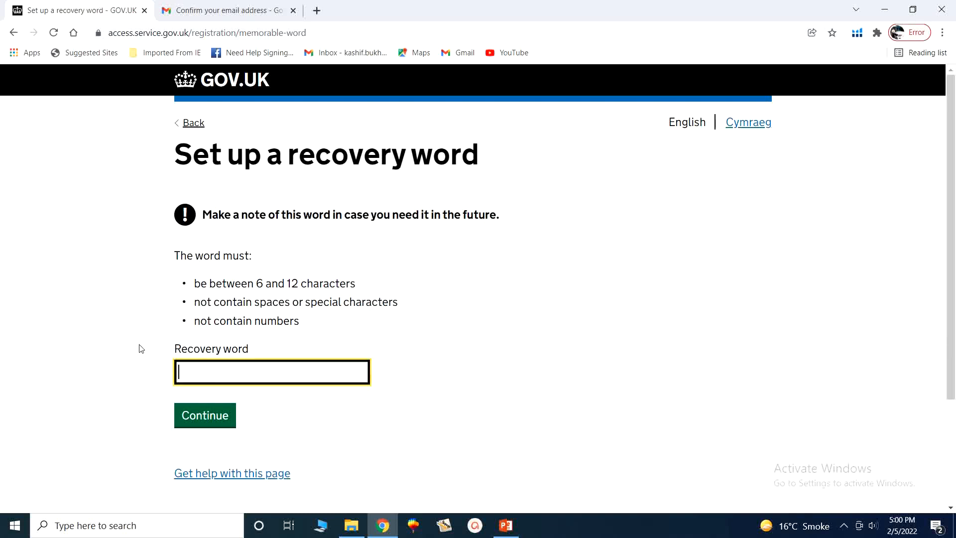
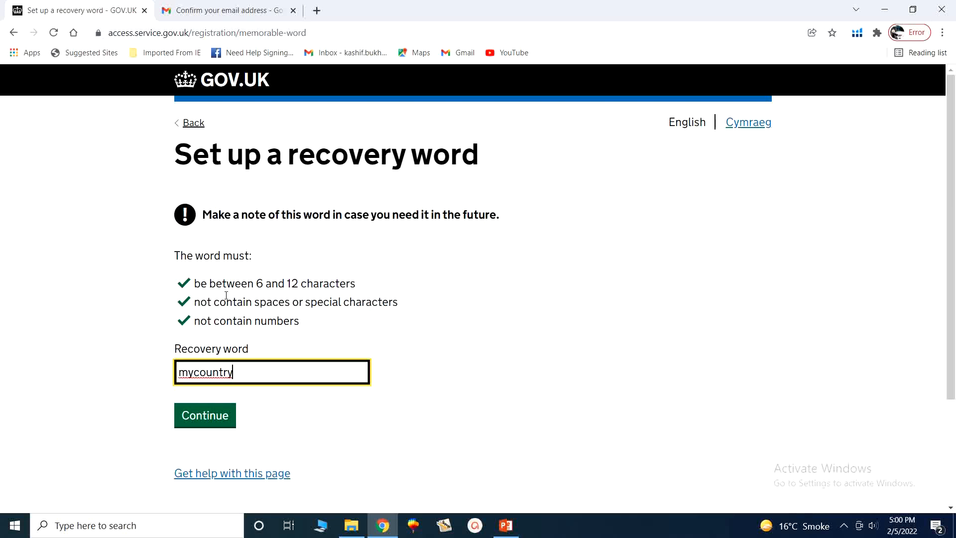
{"action": "left_click", "coordinate": [202, 415]}
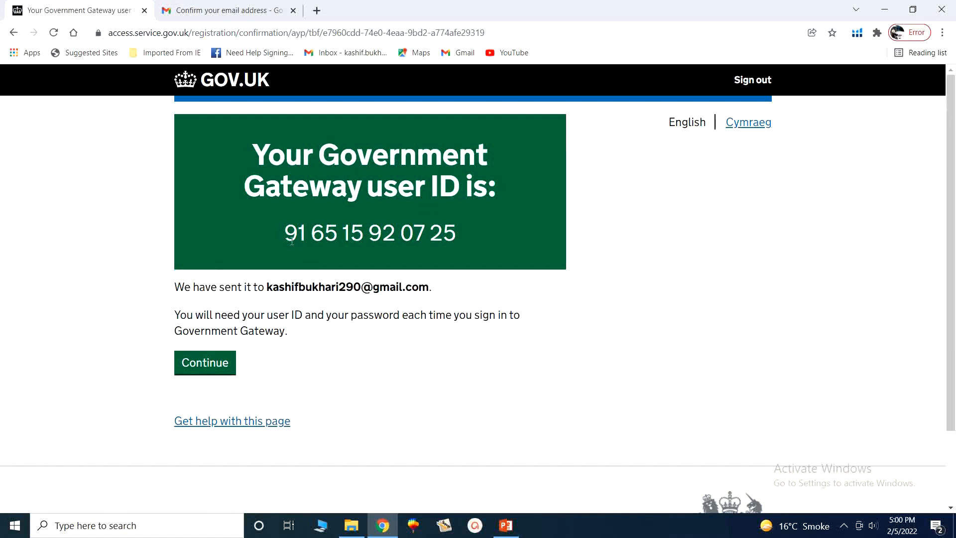
Step: Read the 'Your Government Gateway user ID' email in Gmail, then continue on the GOV.UK user ID page
{"action": "left_click", "coordinate": [227, 6]}
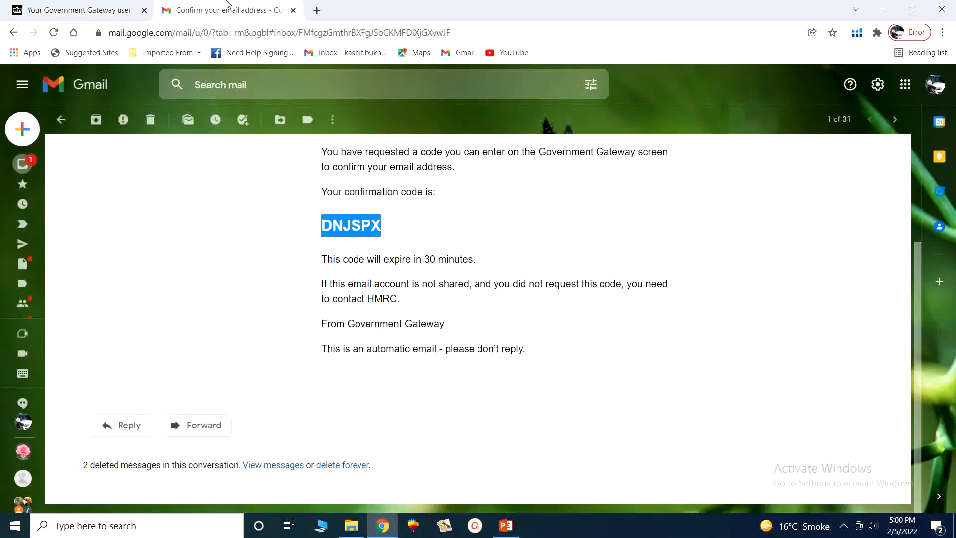
{"action": "left_click", "coordinate": [33, 163]}
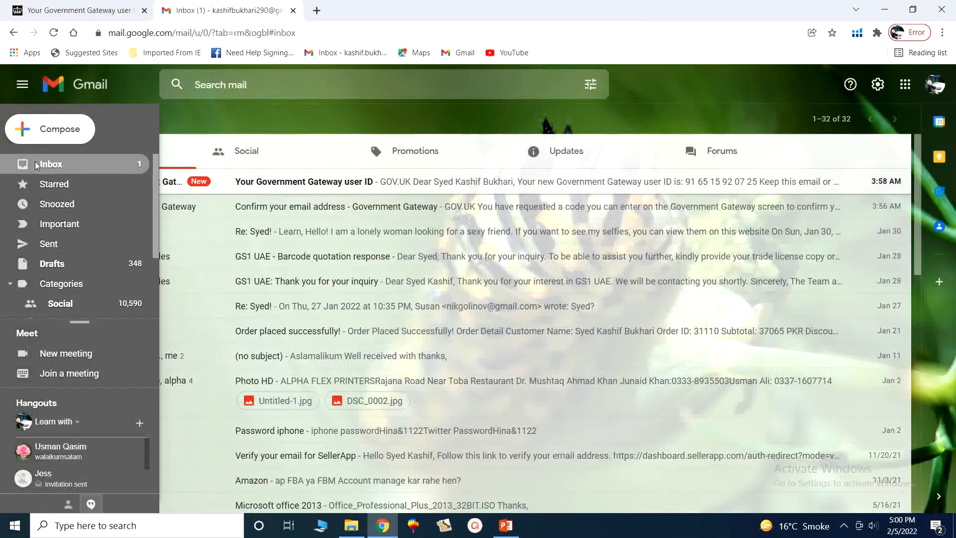
{"action": "left_click", "coordinate": [262, 184]}
{"action": "scroll", "coordinate": [374, 282], "scroll_direction": "down", "scroll_amount": 1}
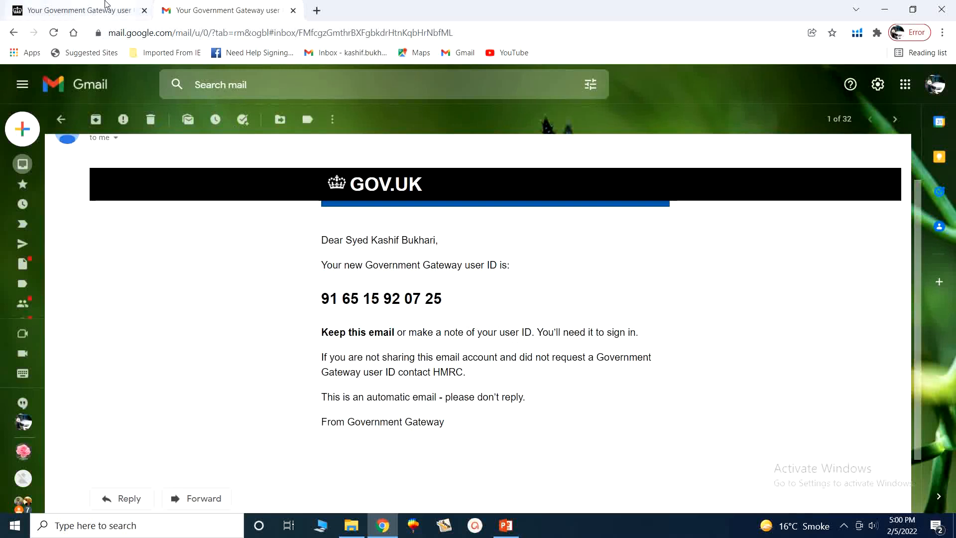
{"action": "left_click", "coordinate": [80, 11]}
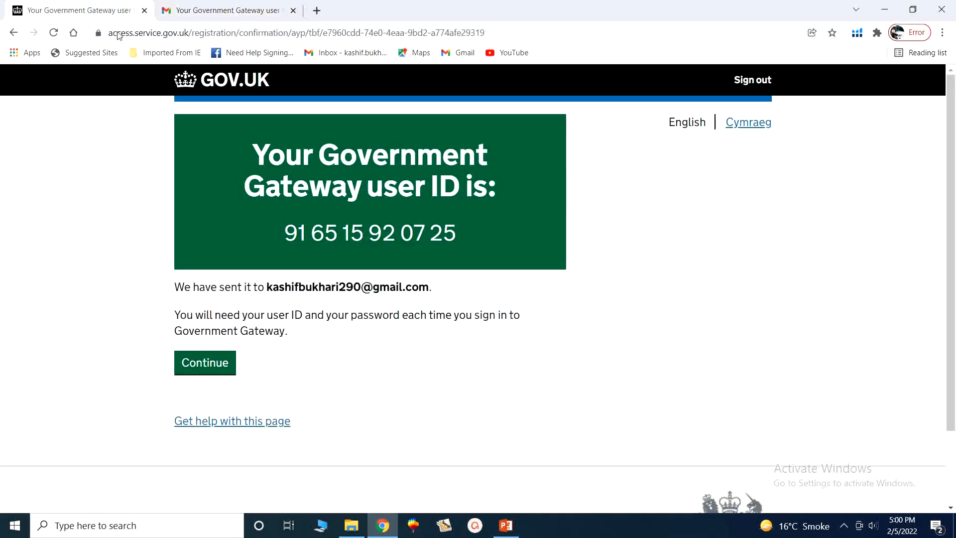
{"action": "left_click", "coordinate": [213, 363]}
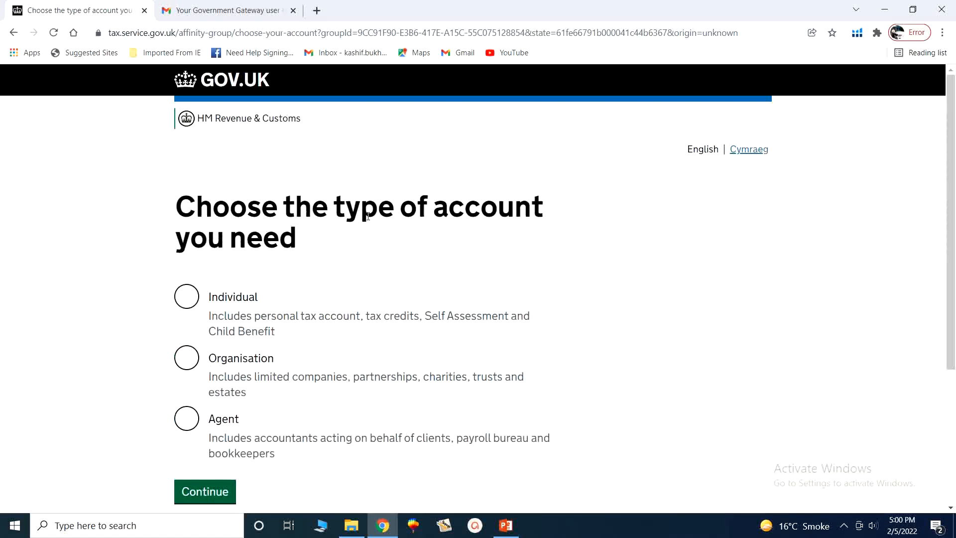
Step: Select Organisation as the account type and continue
{"action": "scroll", "coordinate": [270, 255], "scroll_direction": "down", "scroll_amount": 1}
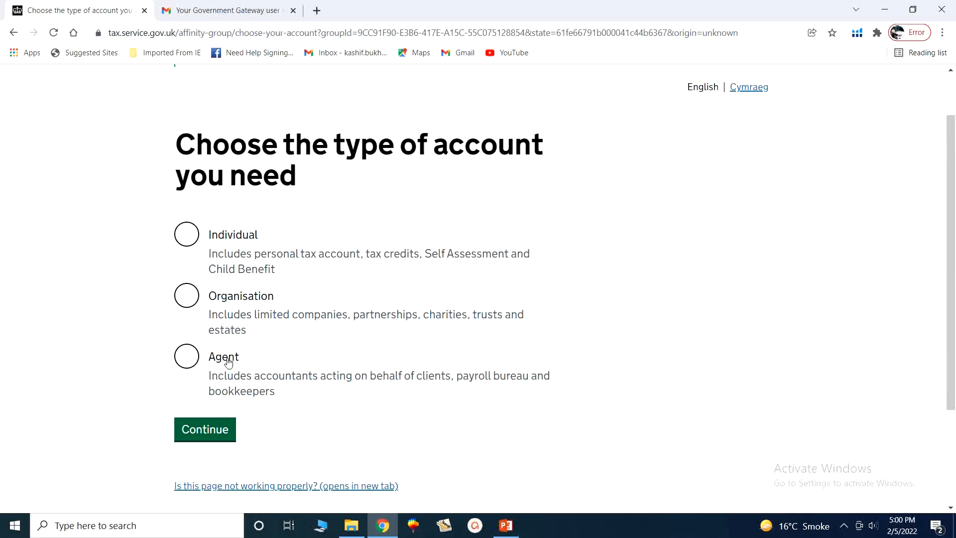
{"action": "left_click", "coordinate": [189, 300]}
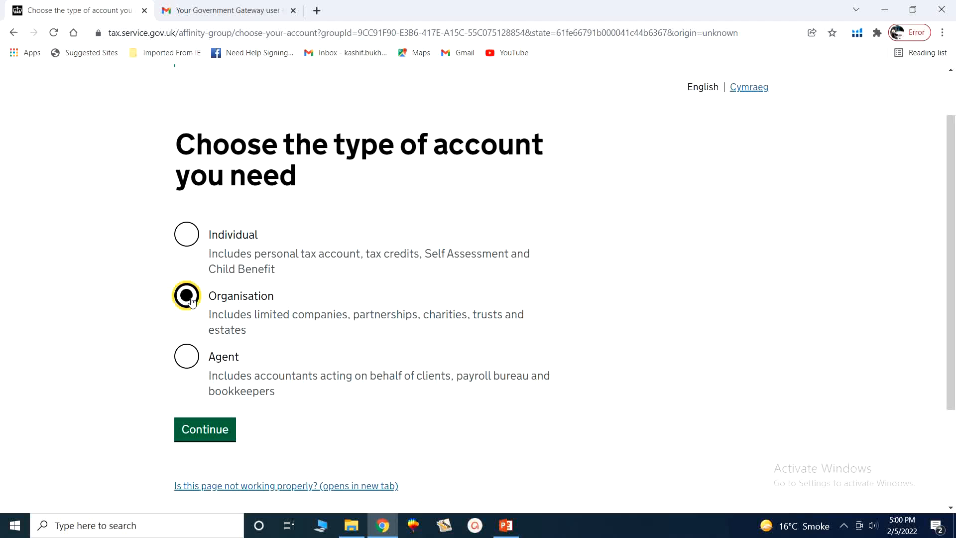
{"action": "left_click", "coordinate": [228, 433]}
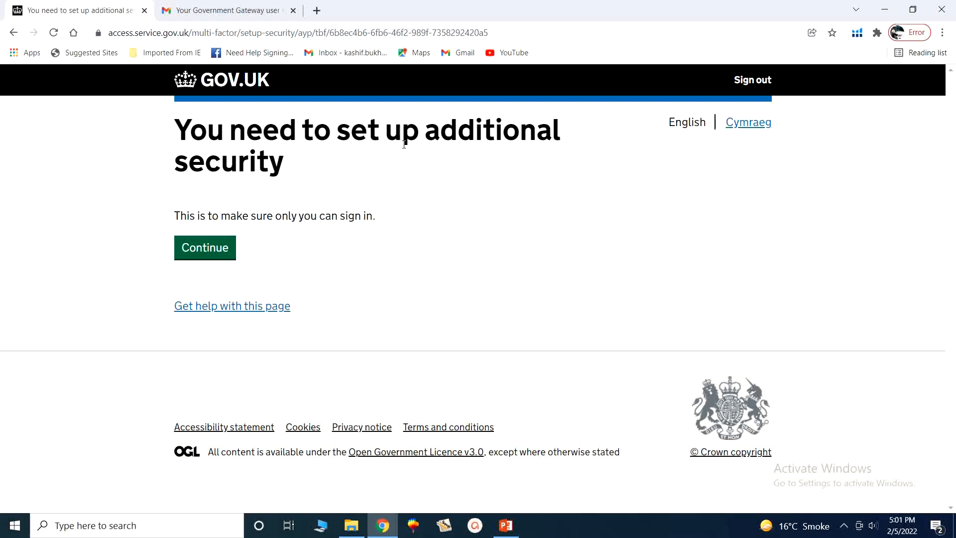
Step: Choose text message for access codes and state the mobile is not a UK number
{"action": "left_click", "coordinate": [205, 248]}
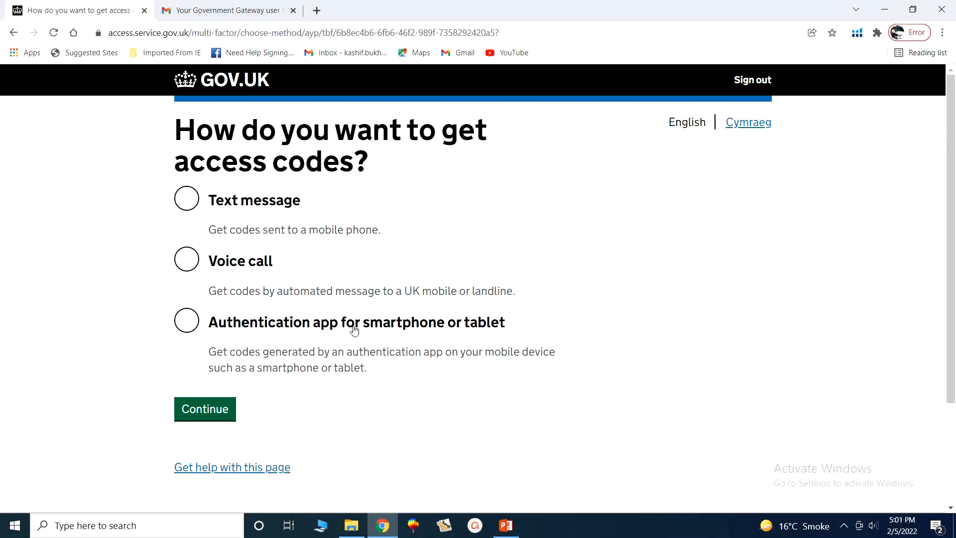
{"action": "left_click", "coordinate": [187, 201]}
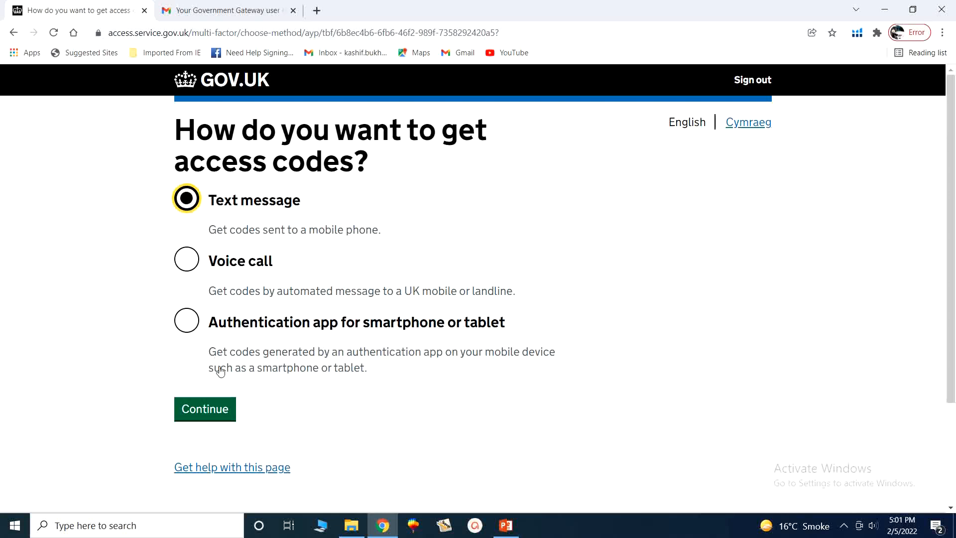
{"action": "left_click", "coordinate": [215, 409]}
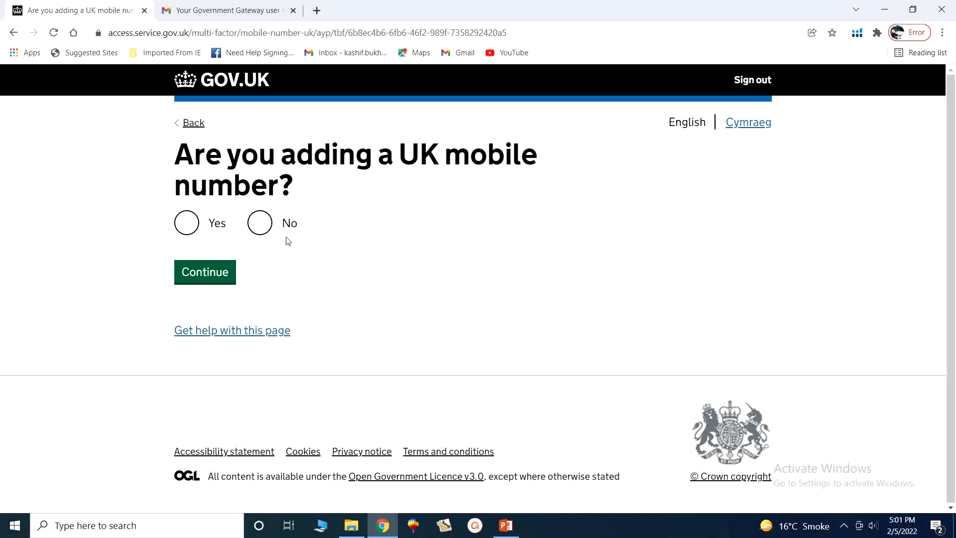
{"action": "left_click", "coordinate": [260, 222]}
{"action": "left_click", "coordinate": [208, 282]}
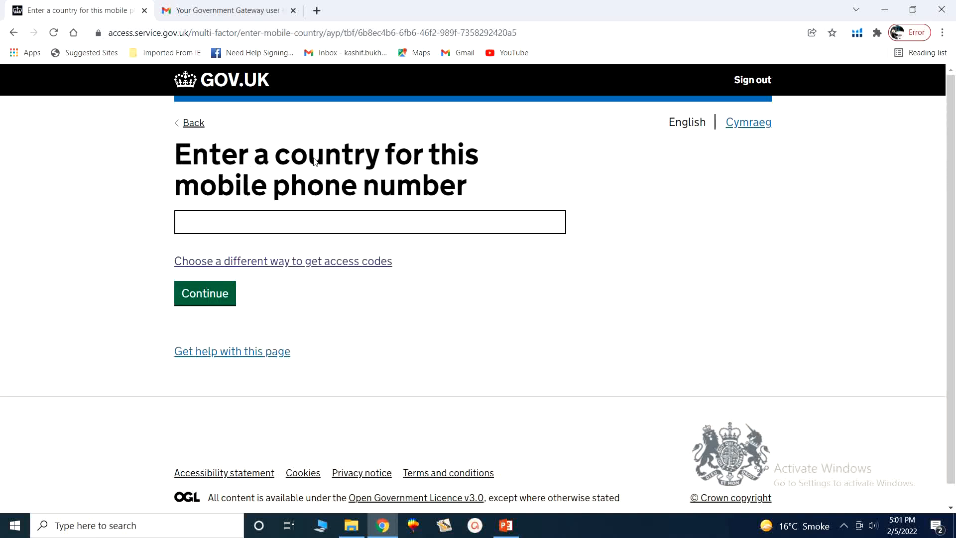
Step: Set the phone country to Pakistan (+92), fill in the saved mobile number, and send the access code
{"action": "left_click", "coordinate": [346, 220]}
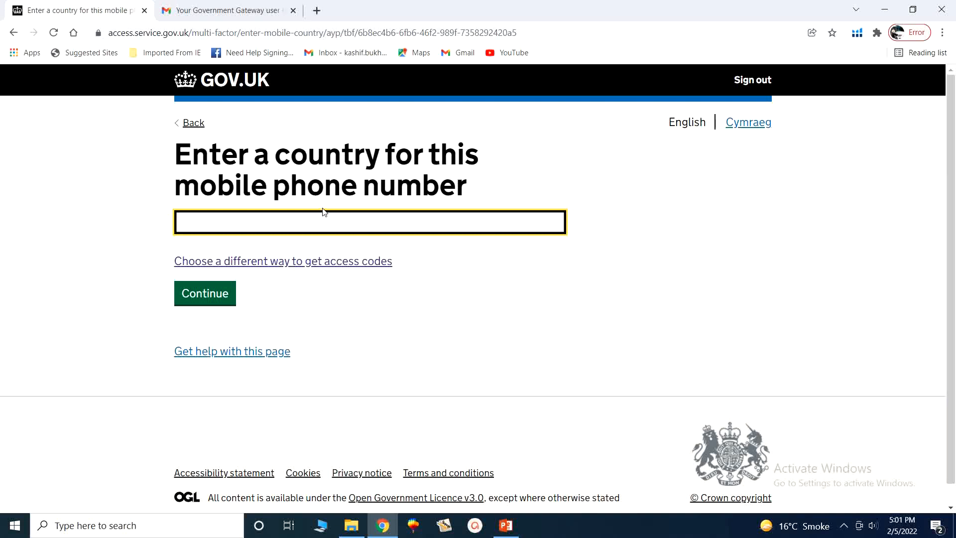
{"action": "type", "text": "pak"}
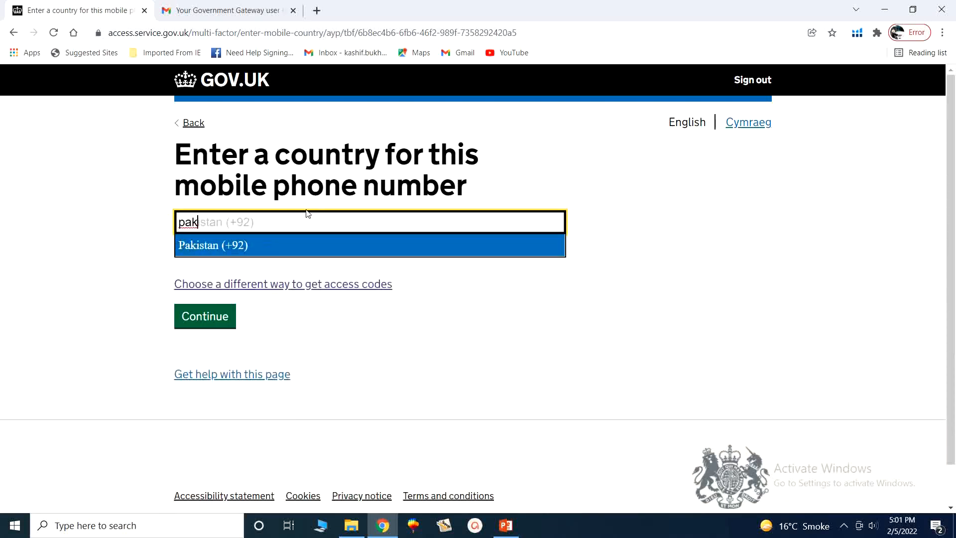
{"action": "left_click", "coordinate": [205, 247]}
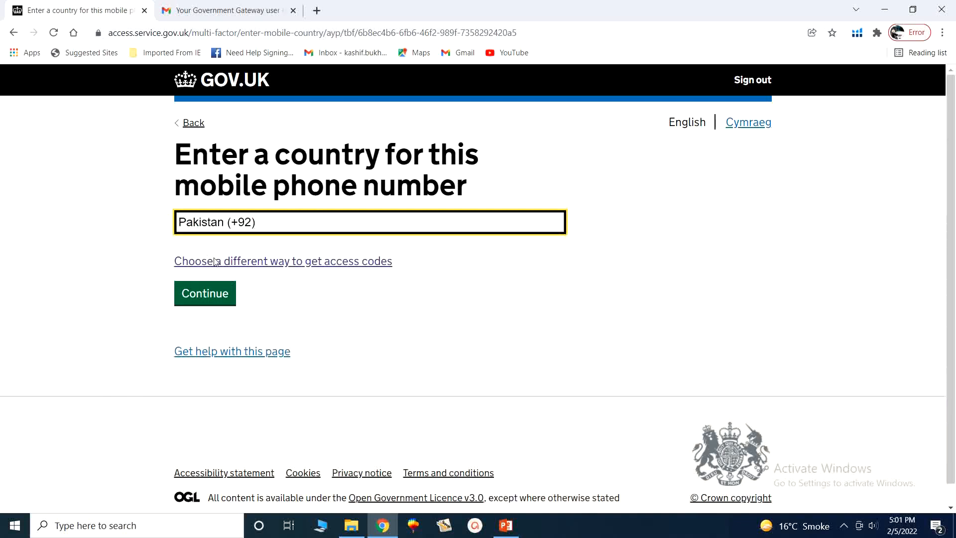
{"action": "left_click", "coordinate": [225, 301]}
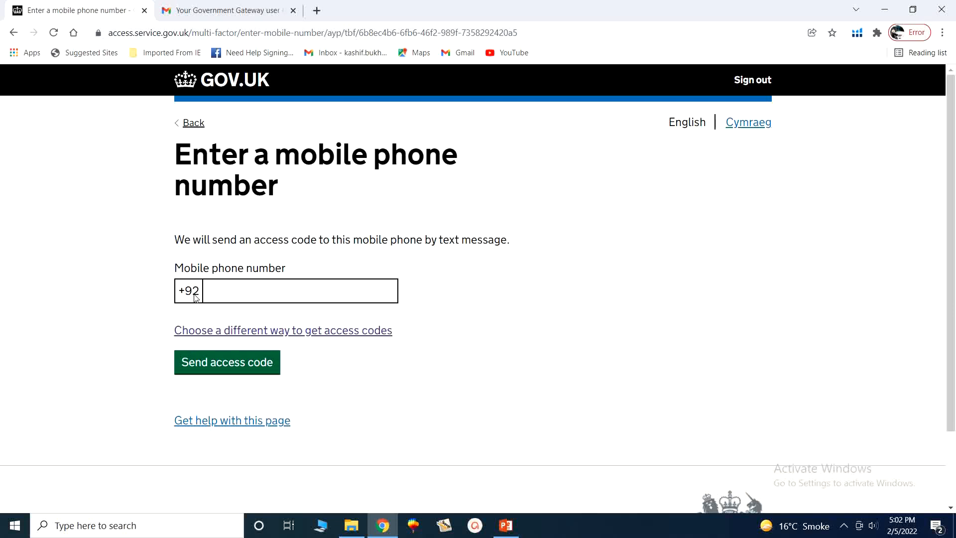
{"action": "left_click", "coordinate": [230, 294]}
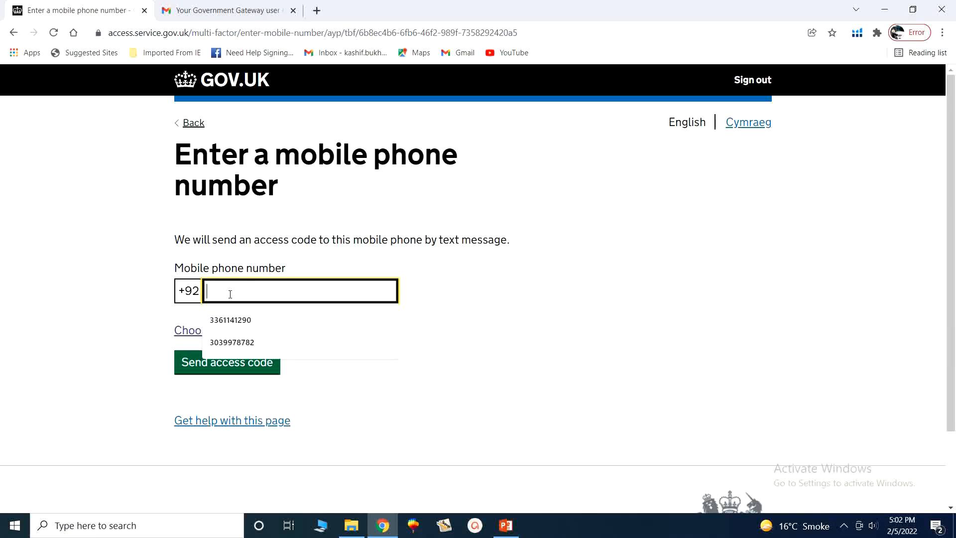
{"action": "left_click", "coordinate": [228, 319]}
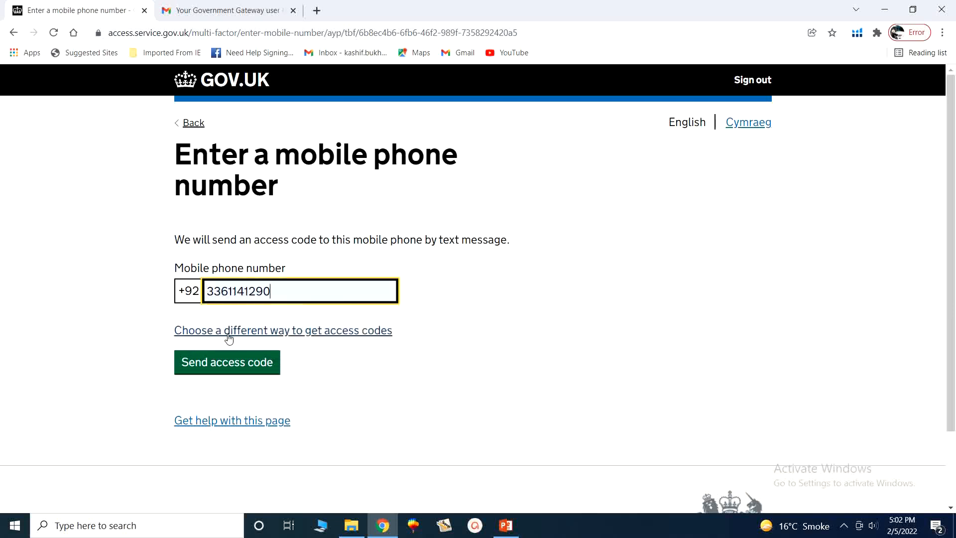
{"action": "left_click", "coordinate": [225, 364]}
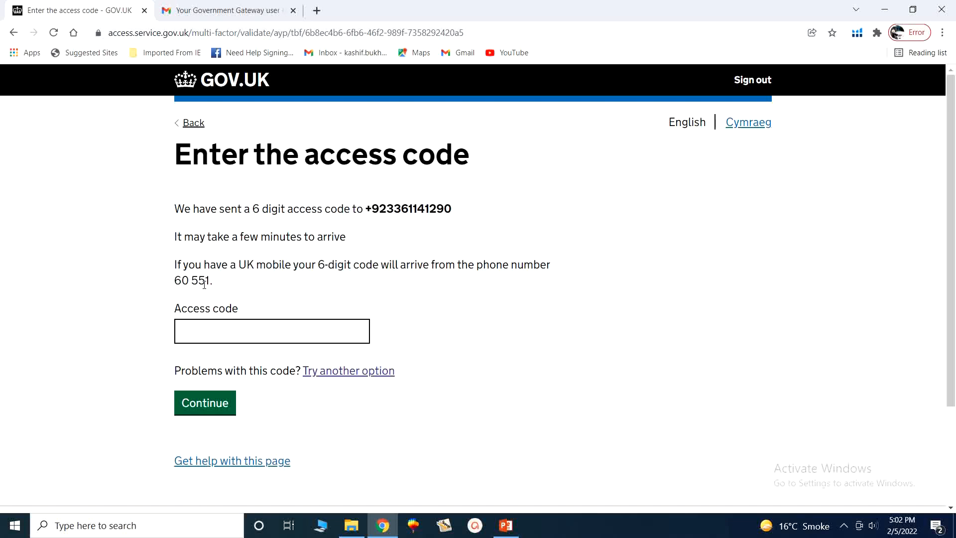
Step: Enter the 6-digit access code from the text message and continue to the Business tax account
{"action": "left_click", "coordinate": [223, 333]}
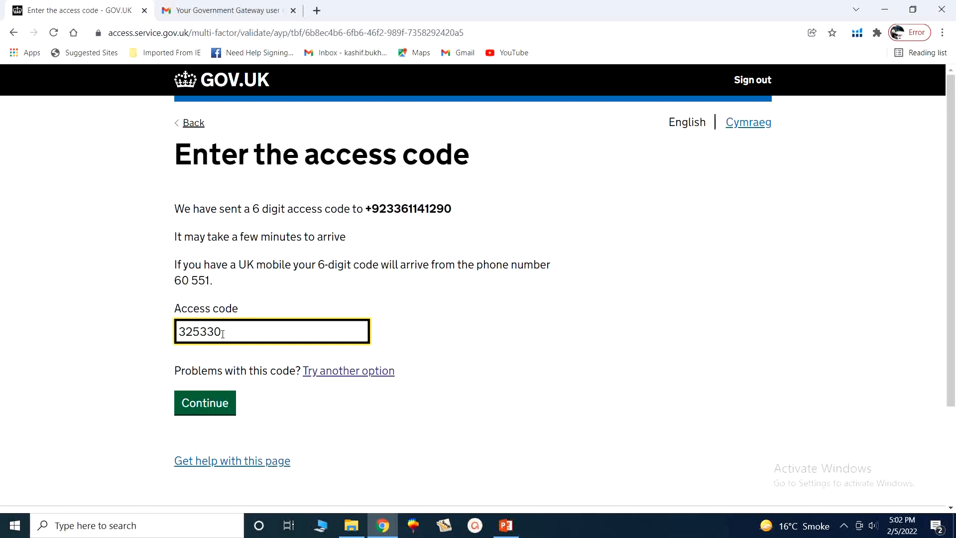
{"action": "left_click", "coordinate": [202, 403]}
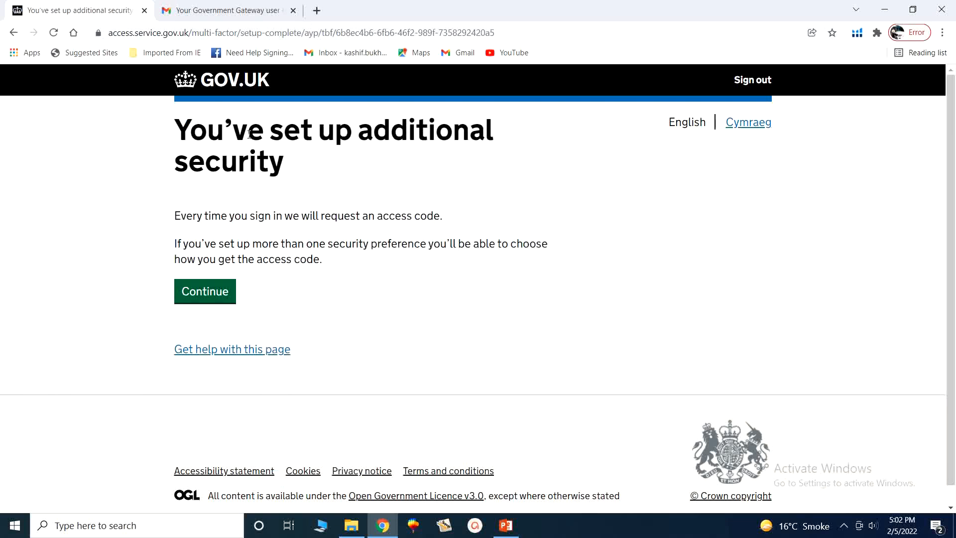
{"action": "left_click", "coordinate": [197, 293]}
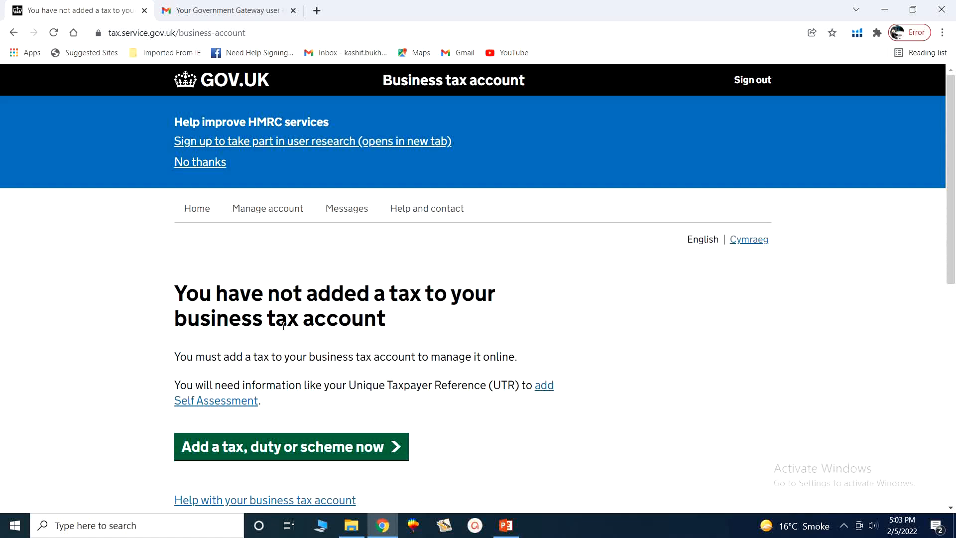
Step: Add a tax, choosing 'VAT and VAT services' and then VAT as the service
{"action": "scroll", "coordinate": [343, 378], "scroll_direction": "down", "scroll_amount": 1}
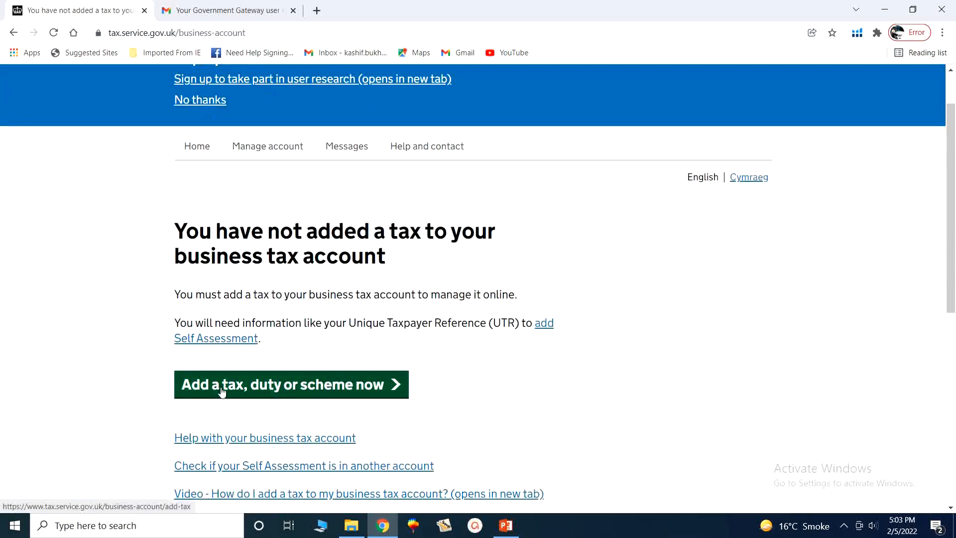
{"action": "left_click", "coordinate": [321, 386]}
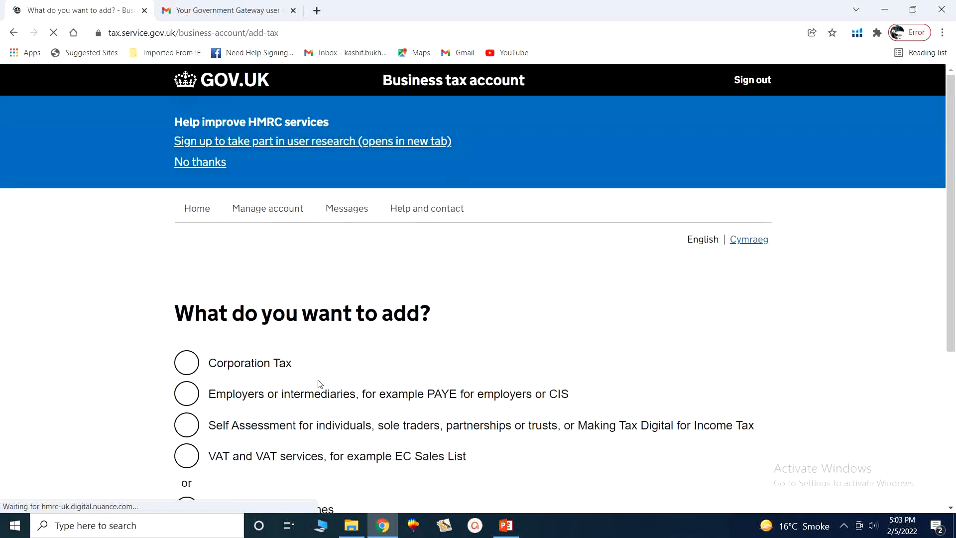
{"action": "scroll", "coordinate": [320, 383], "scroll_direction": "down", "scroll_amount": 3}
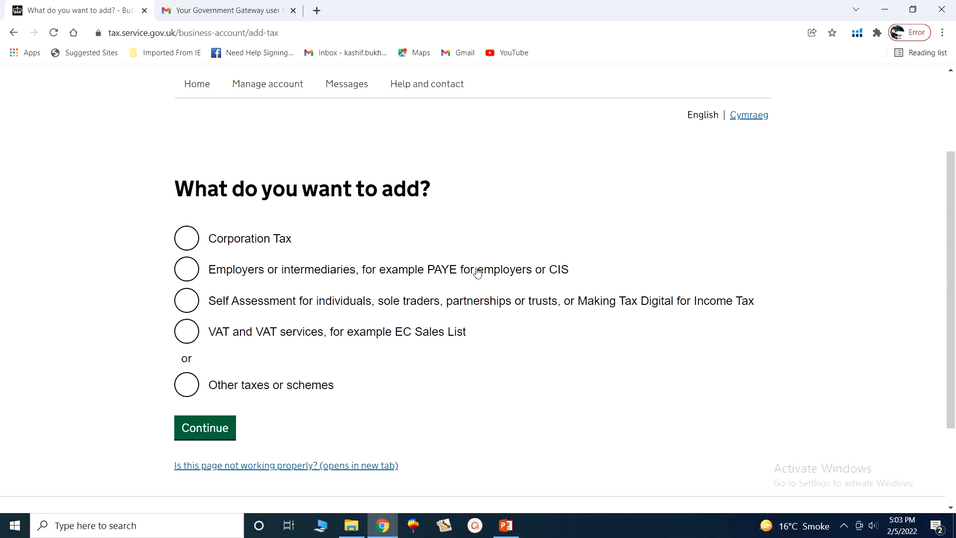
{"action": "left_click", "coordinate": [195, 335]}
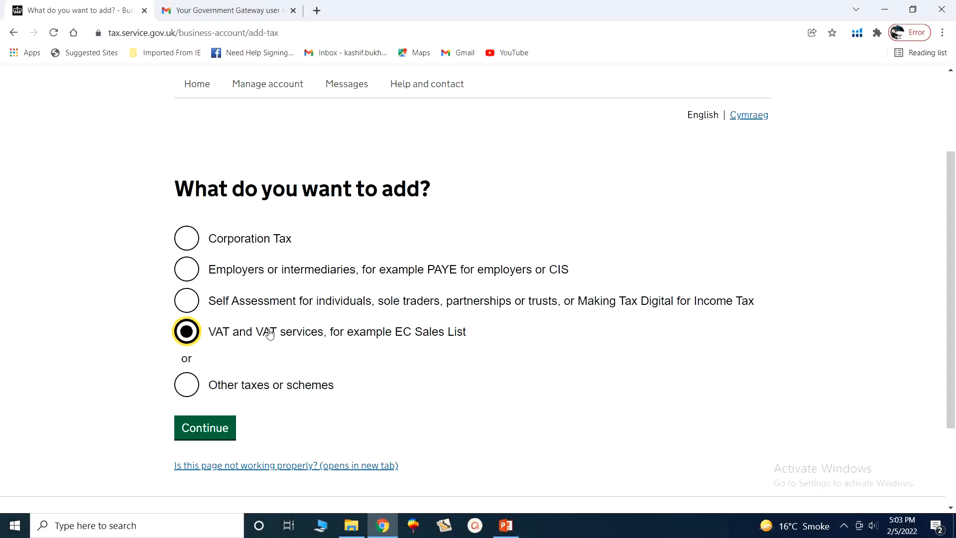
{"action": "left_click", "coordinate": [215, 434]}
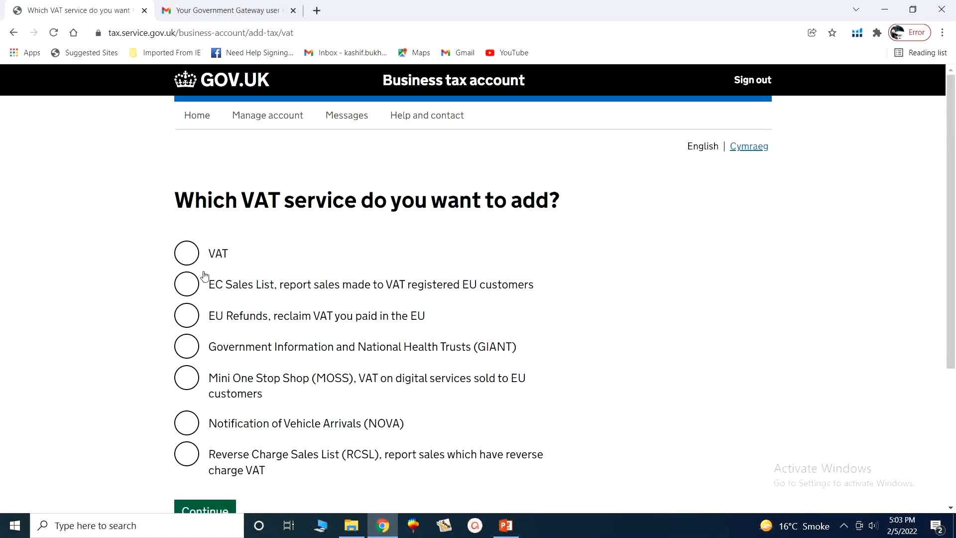
{"action": "left_click", "coordinate": [191, 258]}
{"action": "scroll", "coordinate": [234, 329], "scroll_direction": "down", "scroll_amount": 1}
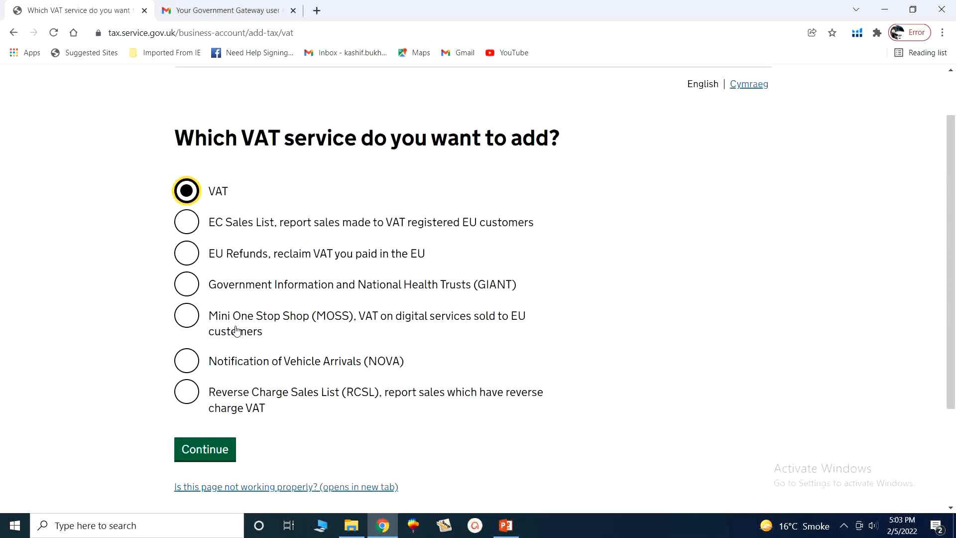
{"action": "left_click", "coordinate": [207, 451]}
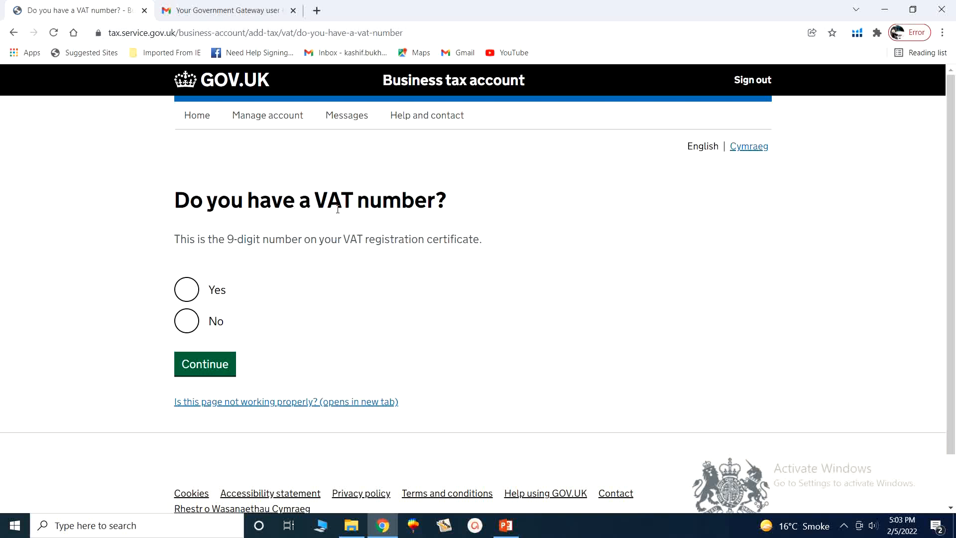
Step: Answer No to having a VAT number and accept the VAT registration declaration
{"action": "left_click", "coordinate": [182, 322]}
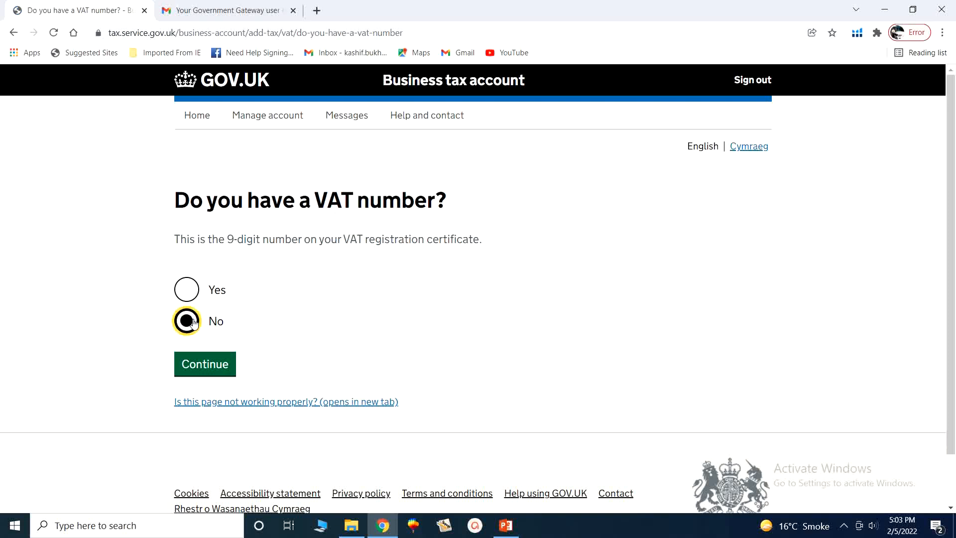
{"action": "left_click", "coordinate": [208, 366]}
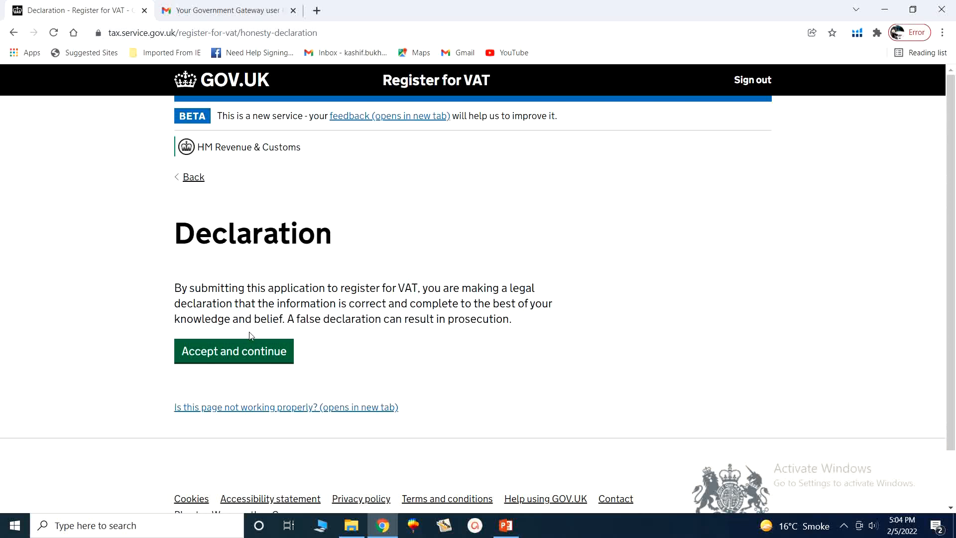
{"action": "left_click", "coordinate": [232, 352]}
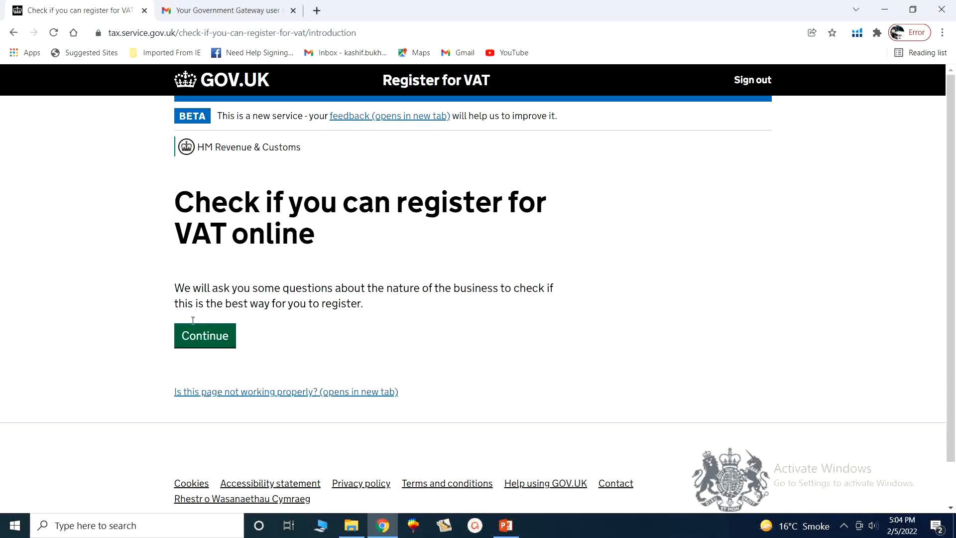
Step: Start the eligibility questions, confirming a UK fixed establishment and a limited company business type
{"action": "left_click", "coordinate": [190, 341]}
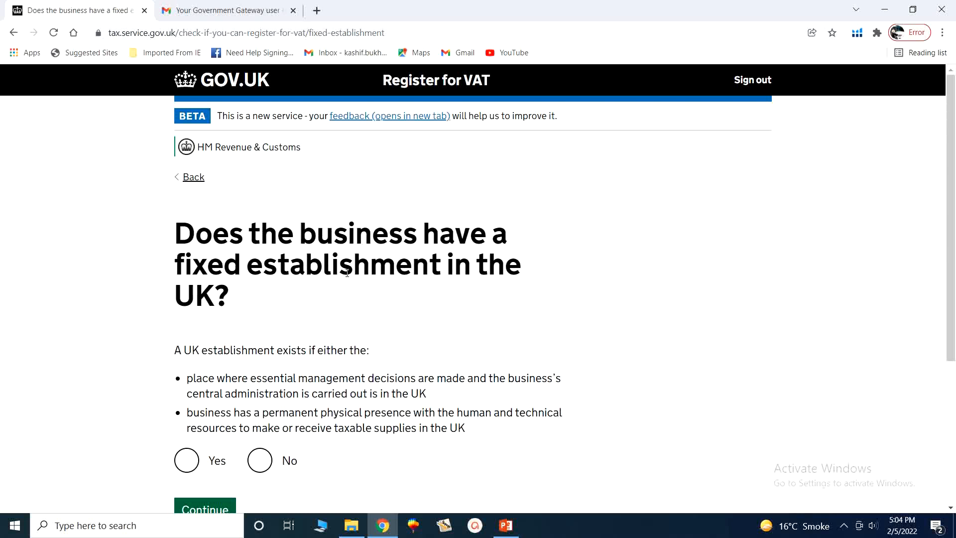
{"action": "left_click", "coordinate": [185, 458]}
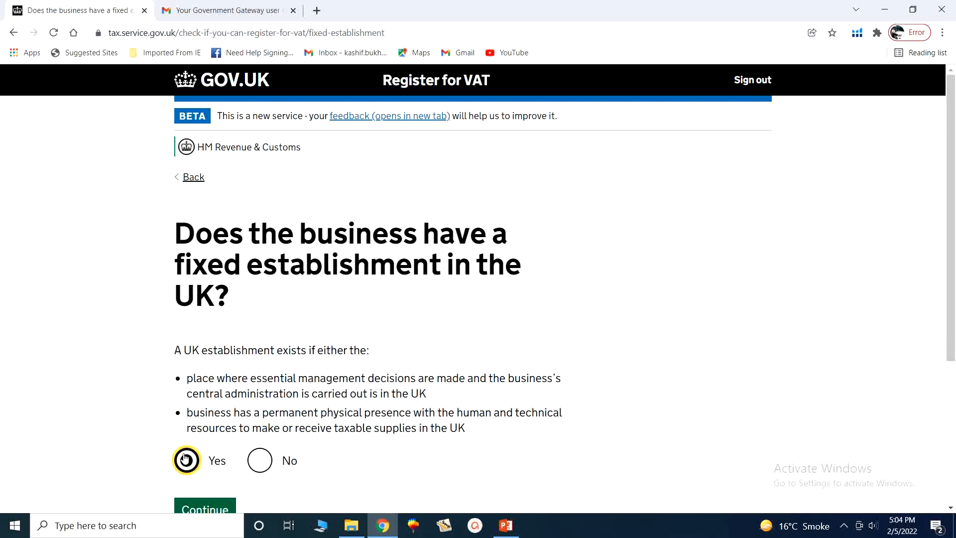
{"action": "scroll", "coordinate": [185, 457], "scroll_direction": "down", "scroll_amount": 1}
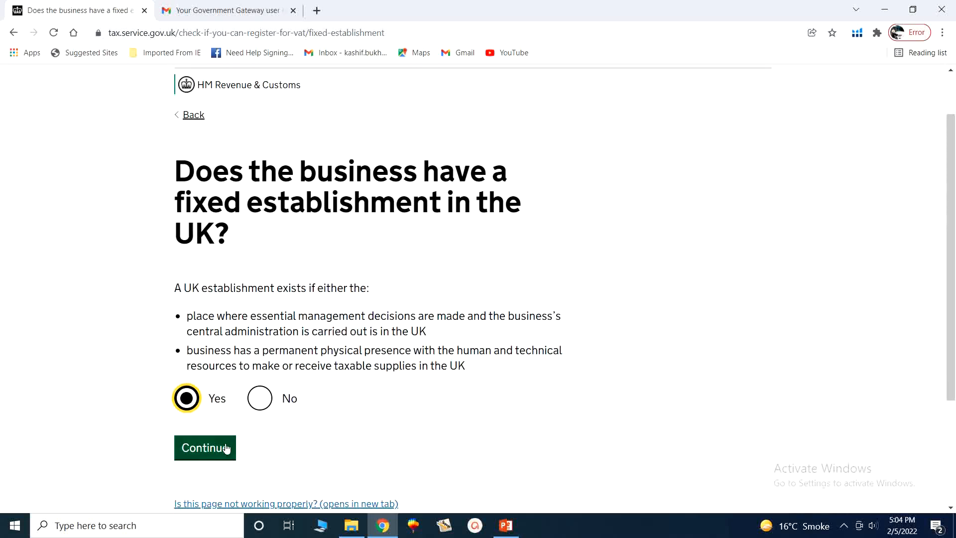
{"action": "left_click", "coordinate": [225, 448]}
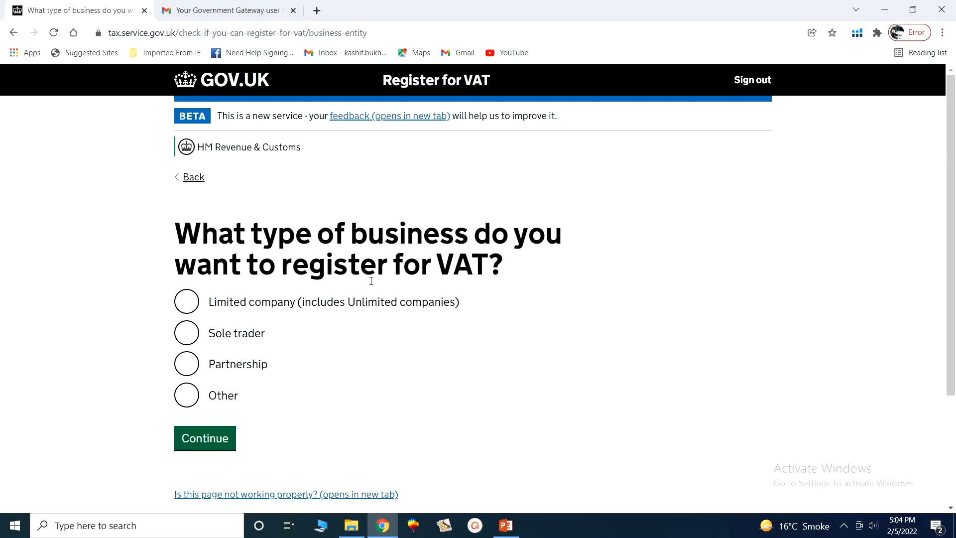
{"action": "left_click", "coordinate": [194, 306]}
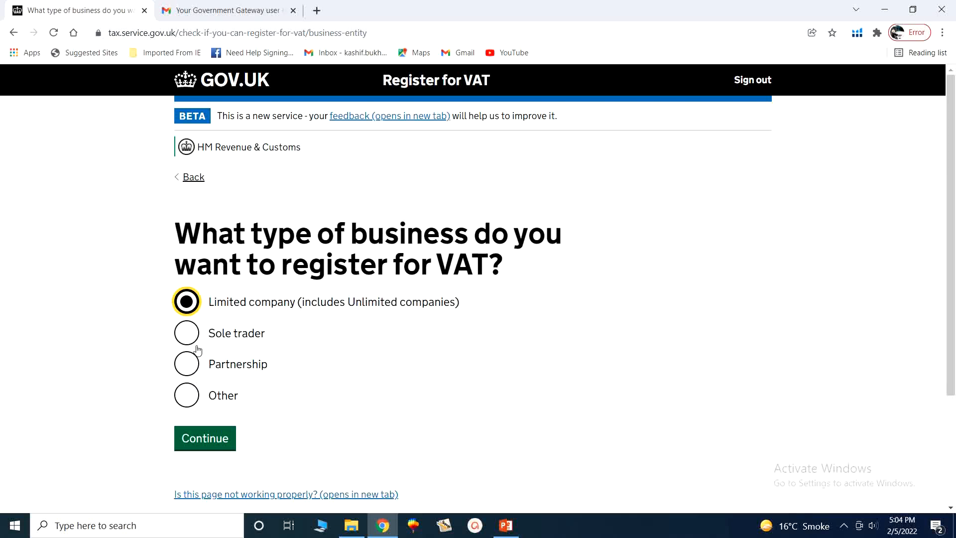
{"action": "left_click", "coordinate": [224, 438]}
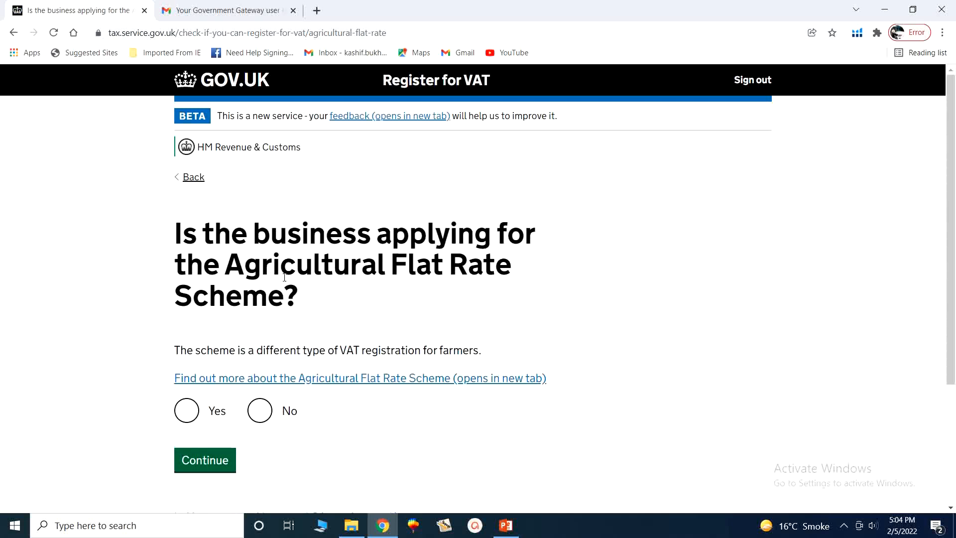
Step: Answer No to the Agricultural Flat Rate Scheme and No to the listed activities
{"action": "left_click", "coordinate": [254, 422]}
{"action": "left_click", "coordinate": [204, 465]}
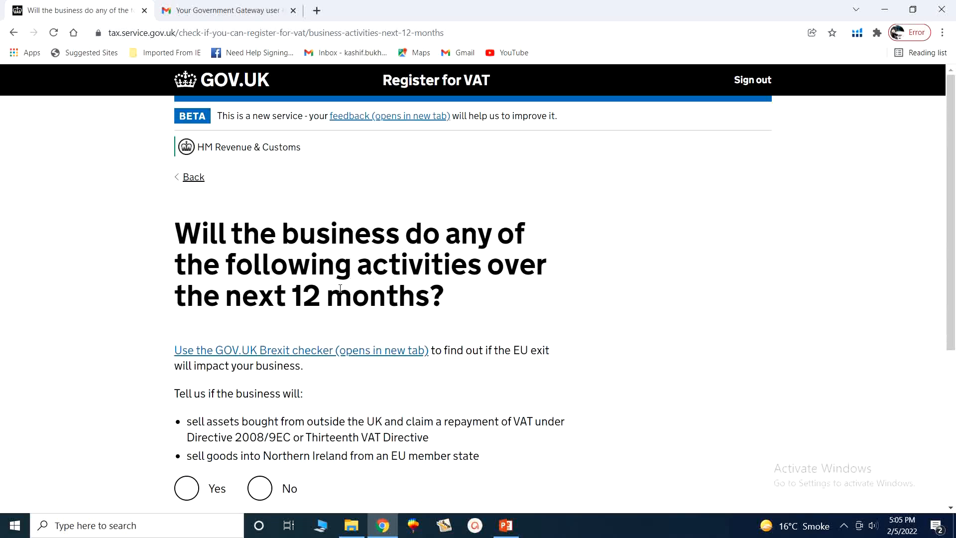
{"action": "scroll", "coordinate": [320, 305], "scroll_direction": "down", "scroll_amount": 2}
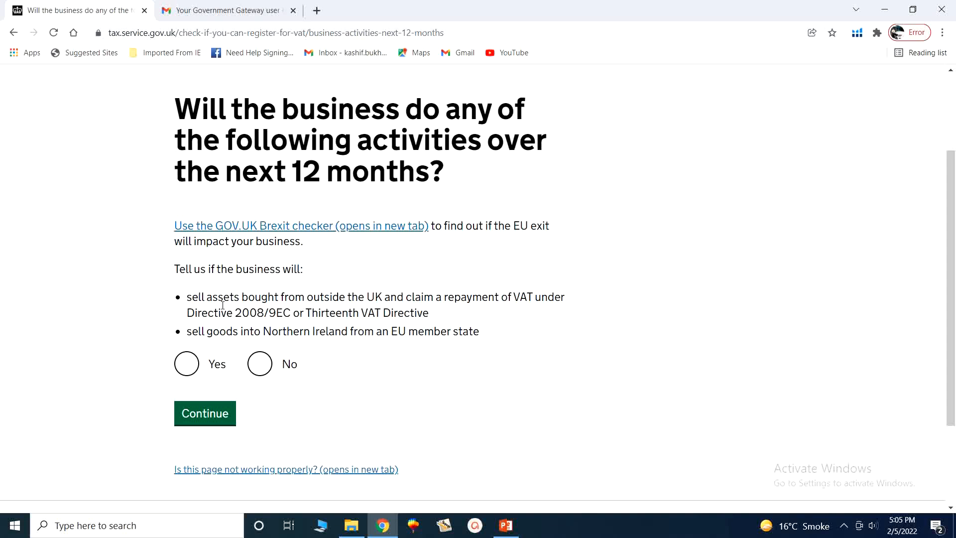
{"action": "left_click", "coordinate": [259, 364]}
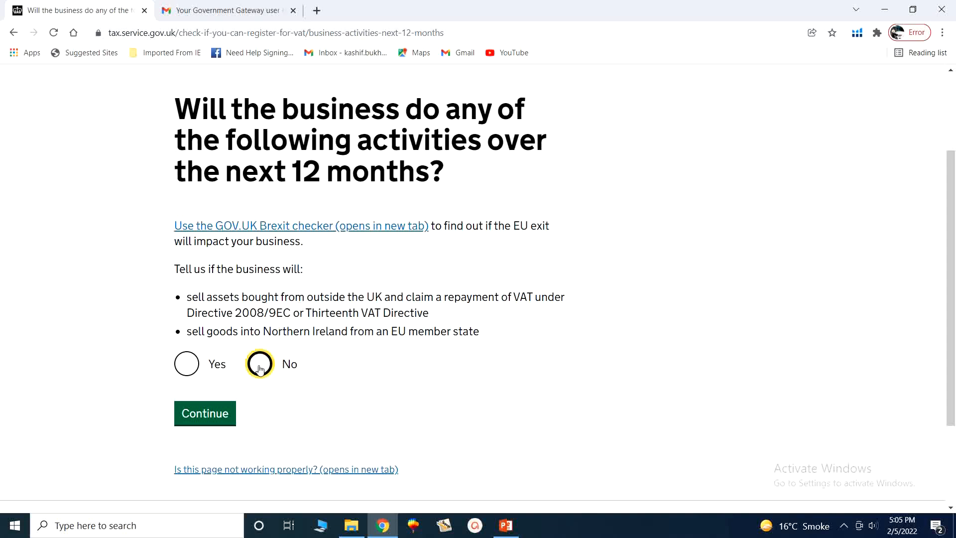
{"action": "left_click", "coordinate": [207, 413]}
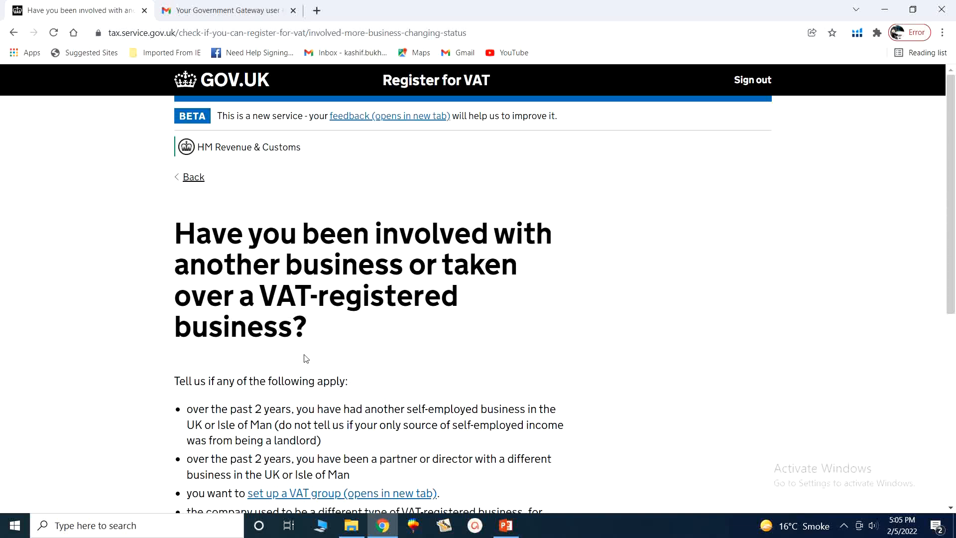
Step: Answer No to involvement with another business and No to property dealing or racehorses
{"action": "scroll", "coordinate": [309, 358], "scroll_direction": "down", "scroll_amount": 5}
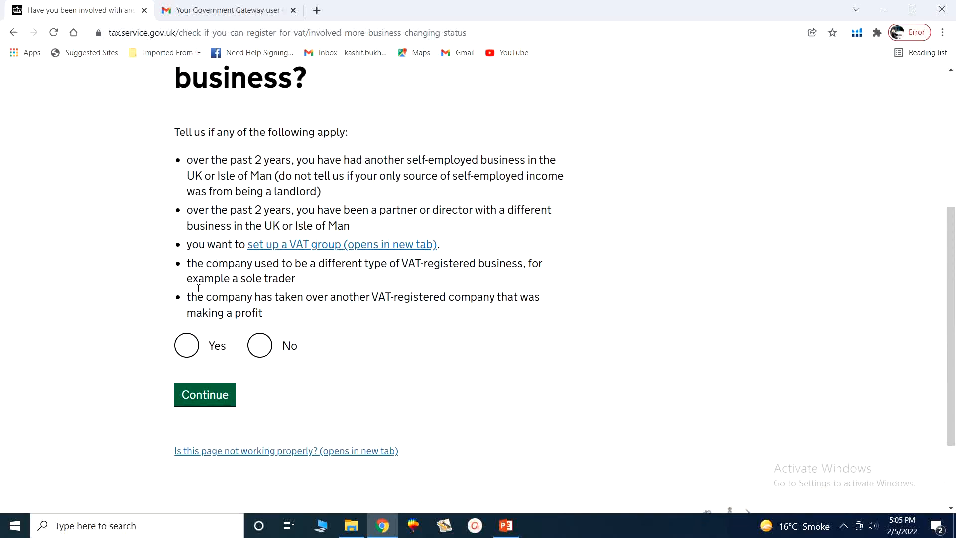
{"action": "left_click", "coordinate": [258, 345]}
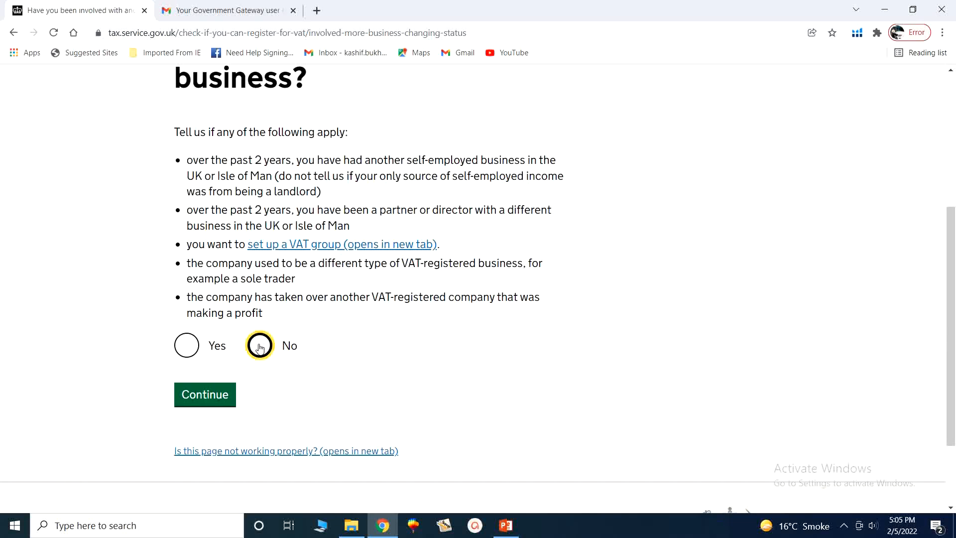
{"action": "left_click", "coordinate": [205, 394]}
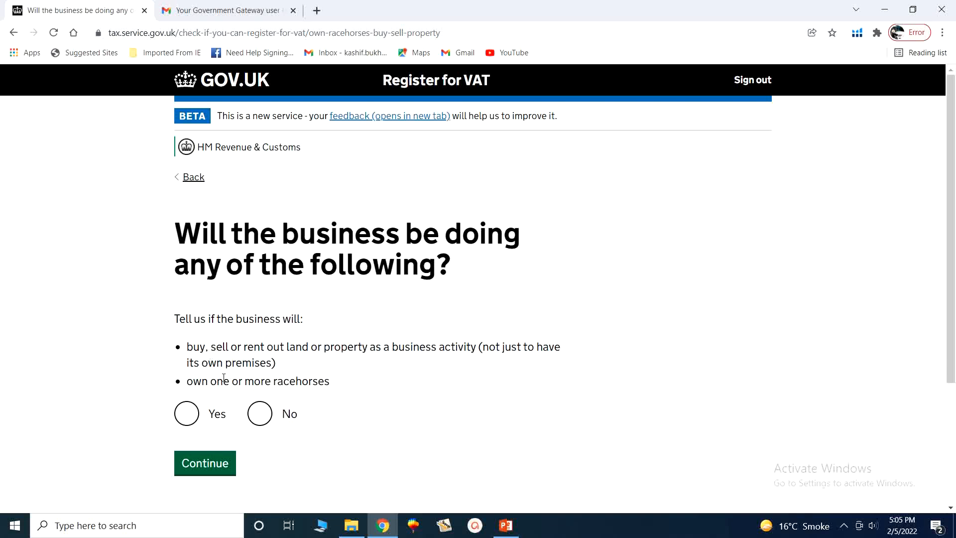
{"action": "left_click", "coordinate": [259, 412]}
{"action": "left_click", "coordinate": [215, 467]}
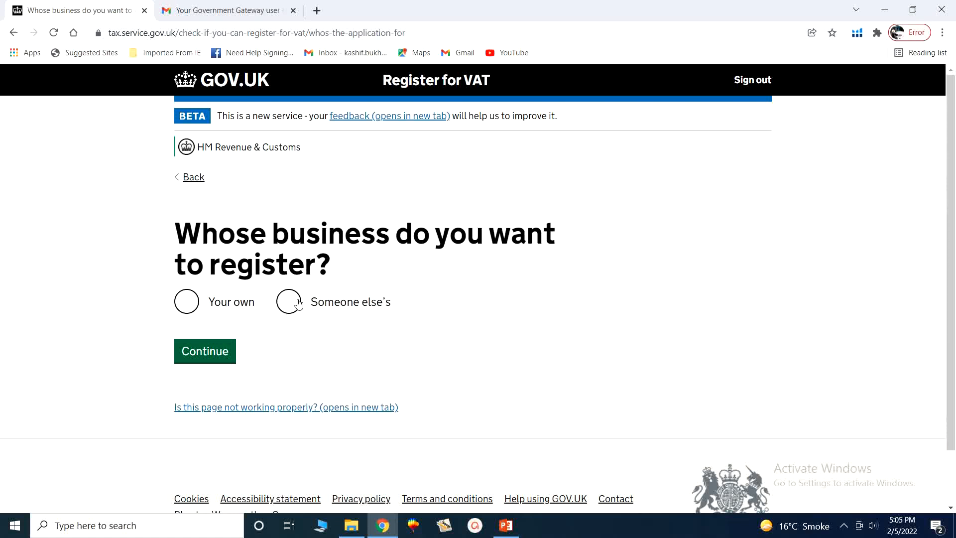
Step: Register your own business as a UK established overseas exporter, with no National Insurance number
{"action": "left_click", "coordinate": [196, 307]}
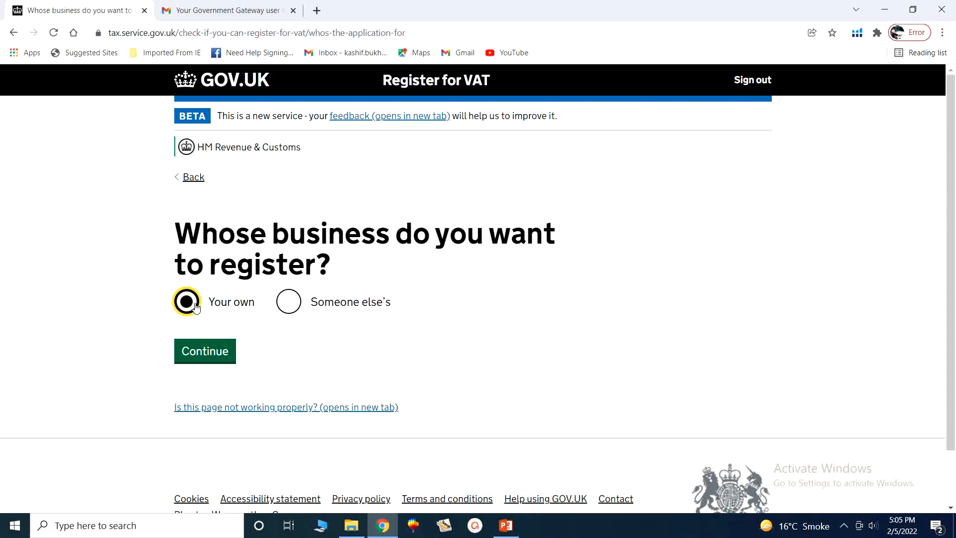
{"action": "left_click", "coordinate": [193, 351]}
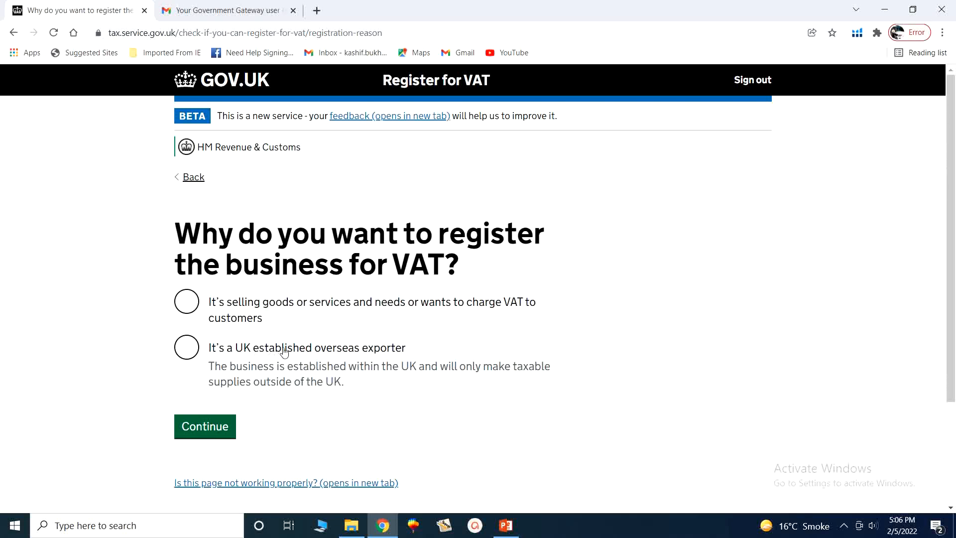
{"action": "left_click", "coordinate": [187, 353]}
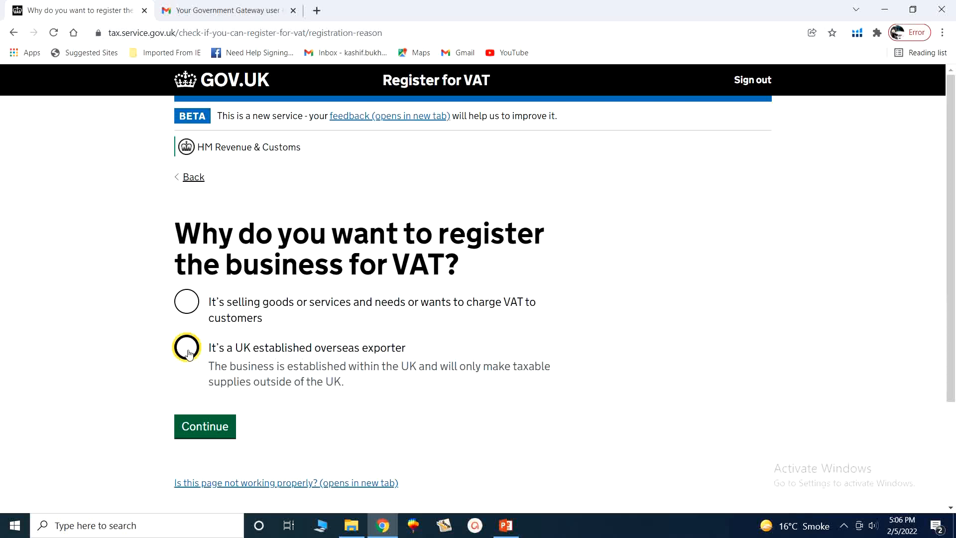
{"action": "left_click", "coordinate": [216, 430]}
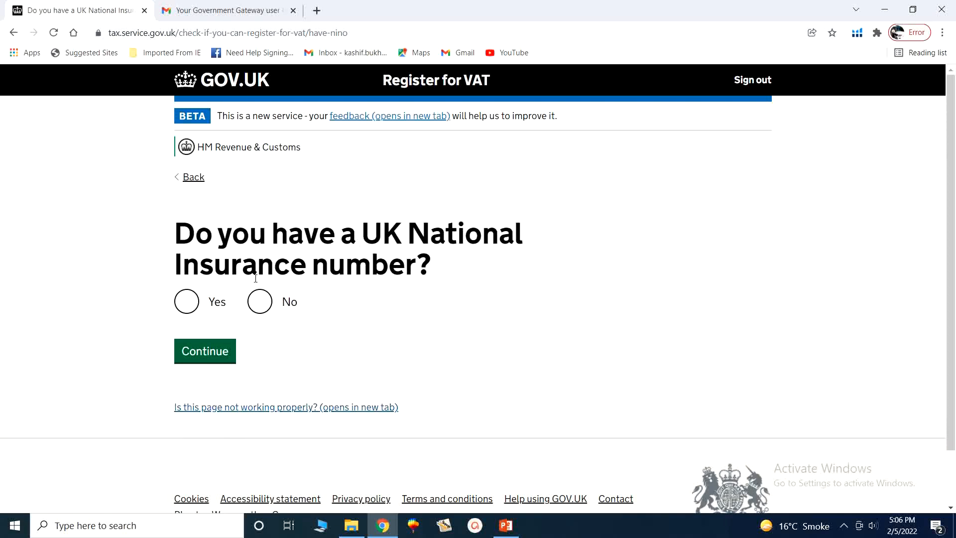
{"action": "left_click", "coordinate": [259, 301]}
{"action": "left_click", "coordinate": [215, 352]}
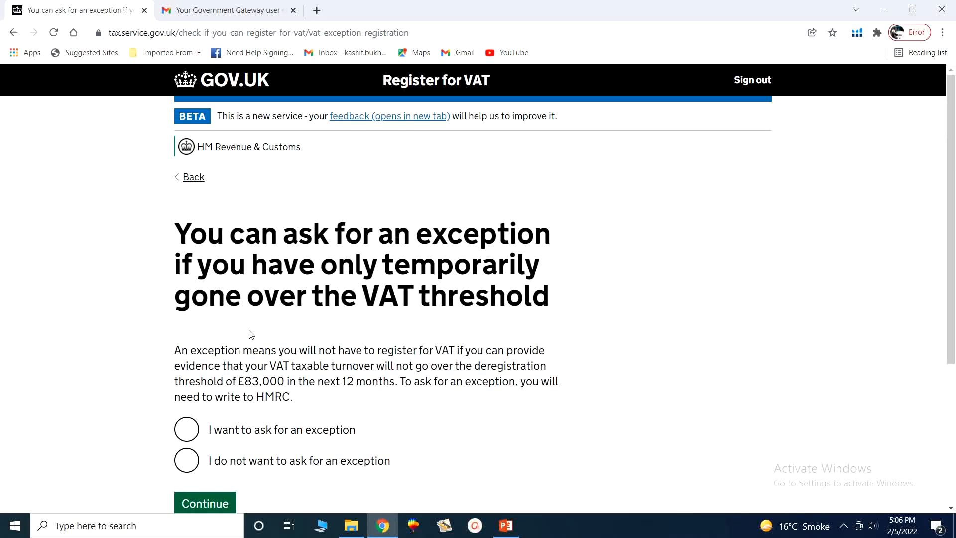
Step: Choose 'I do not want to ask for an exception' to the VAT threshold
{"action": "scroll", "coordinate": [256, 340], "scroll_direction": "down", "scroll_amount": 1}
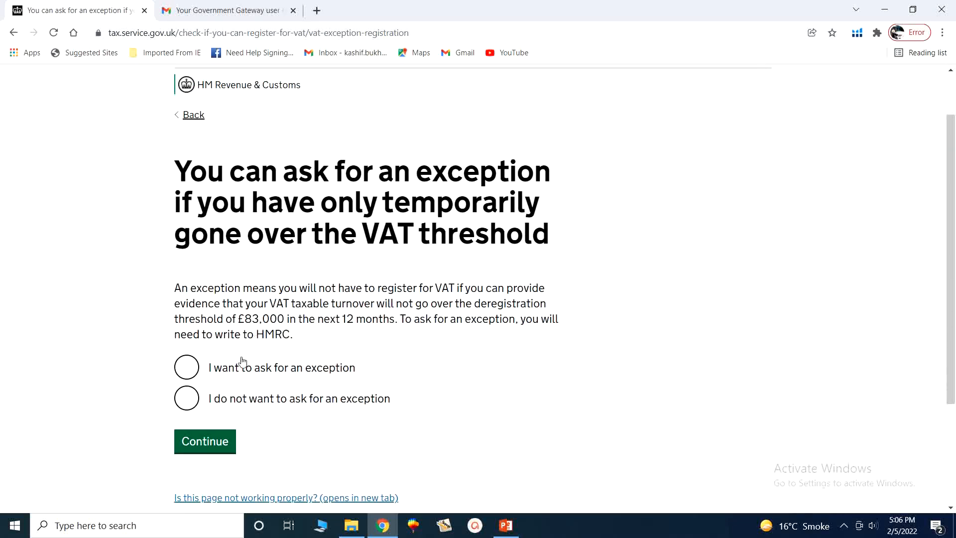
{"action": "left_click", "coordinate": [187, 398]}
{"action": "left_click", "coordinate": [200, 443]}
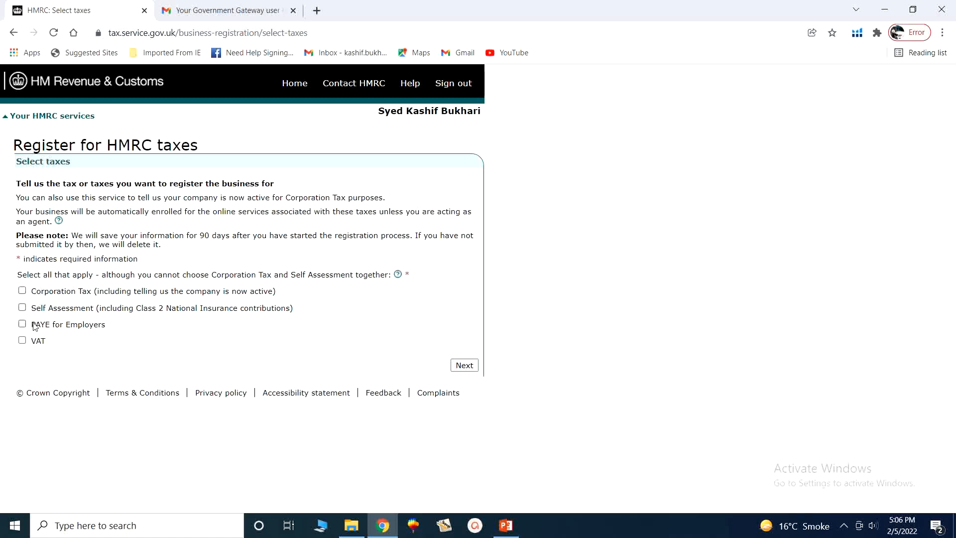
Step: Select VAT as the tax and Corporate body (eg Limited Company) as the business type
{"action": "left_click", "coordinate": [22, 341]}
{"action": "left_click", "coordinate": [460, 367]}
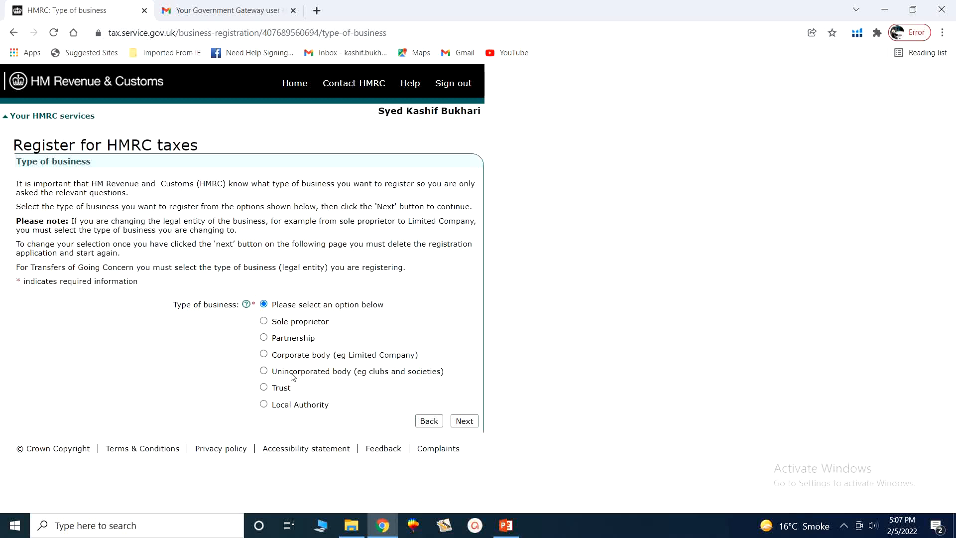
{"action": "left_click", "coordinate": [264, 354]}
{"action": "left_click", "coordinate": [463, 421]}
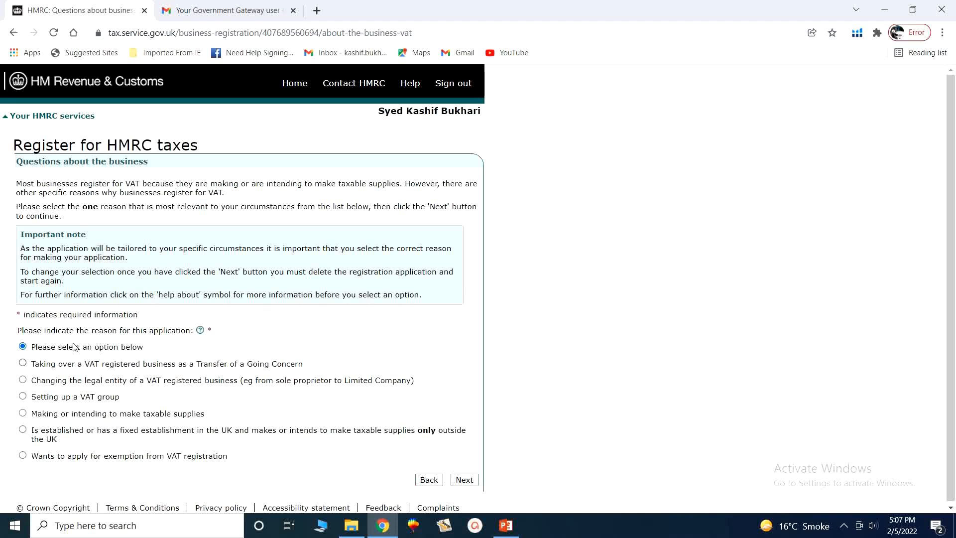
{"action": "scroll", "coordinate": [80, 363], "scroll_direction": "down", "scroll_amount": 1}
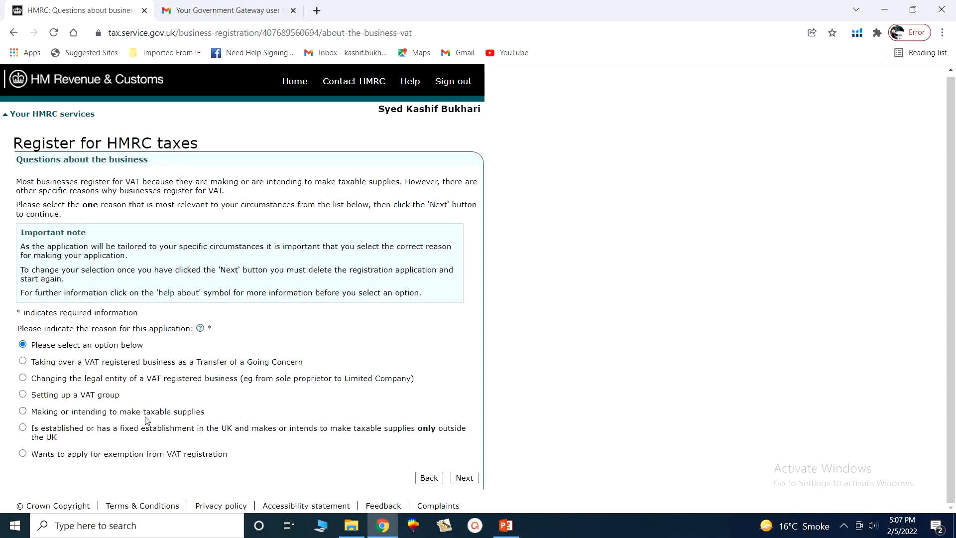
Step: Submit 'Making or intending to make taxable supplies' as the reason for the VAT application
{"action": "left_click", "coordinate": [23, 412]}
{"action": "left_click", "coordinate": [470, 477]}
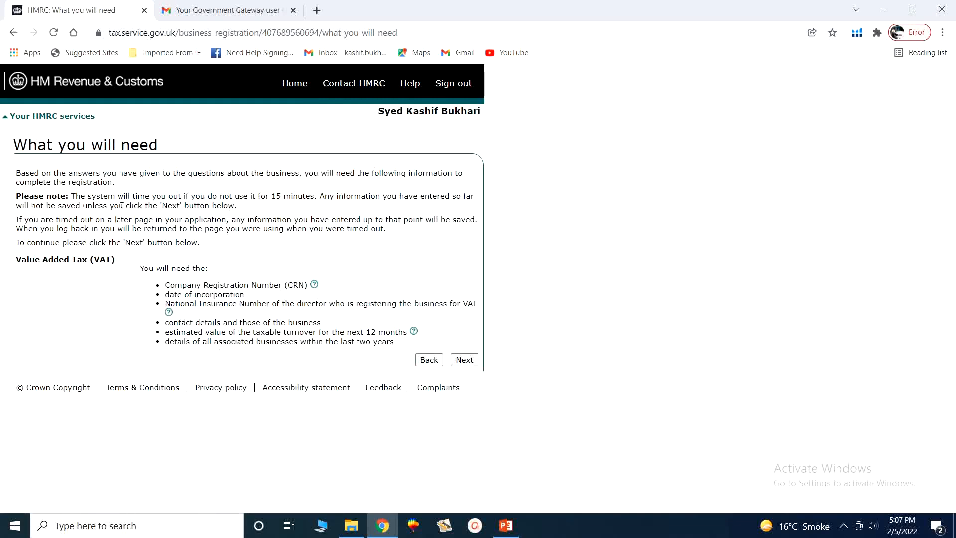
Step: Continue past What you will need and the Registration summary to the About you form
{"action": "left_click", "coordinate": [458, 359]}
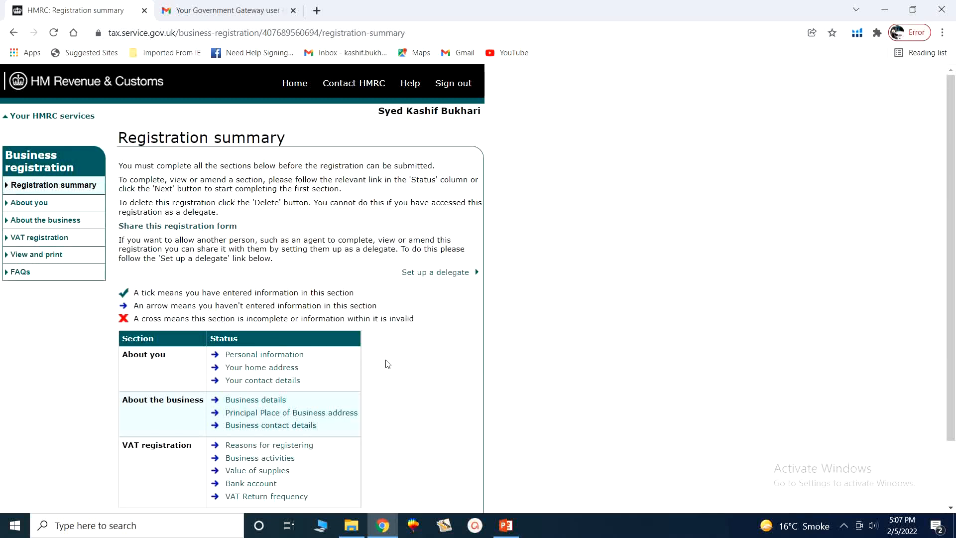
{"action": "scroll", "coordinate": [387, 364], "scroll_direction": "down", "scroll_amount": 2}
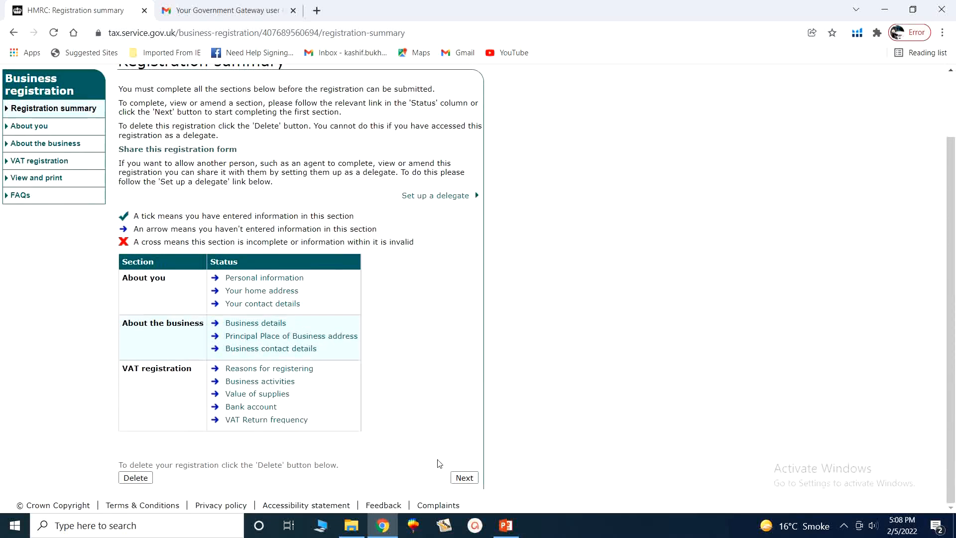
{"action": "left_click", "coordinate": [465, 478]}
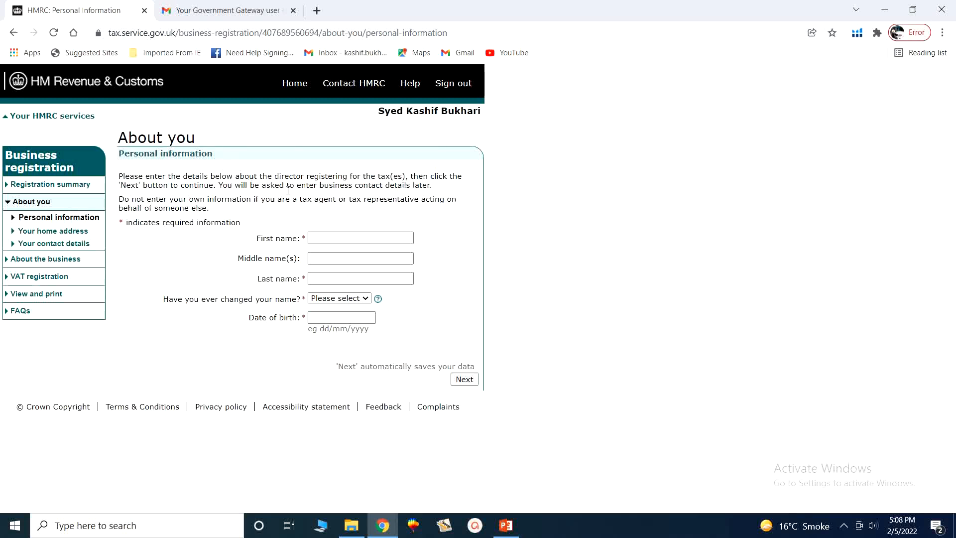
Step: Fill in the director's first and last name from saved details
{"action": "left_click", "coordinate": [325, 236]}
{"action": "left_click", "coordinate": [329, 258]}
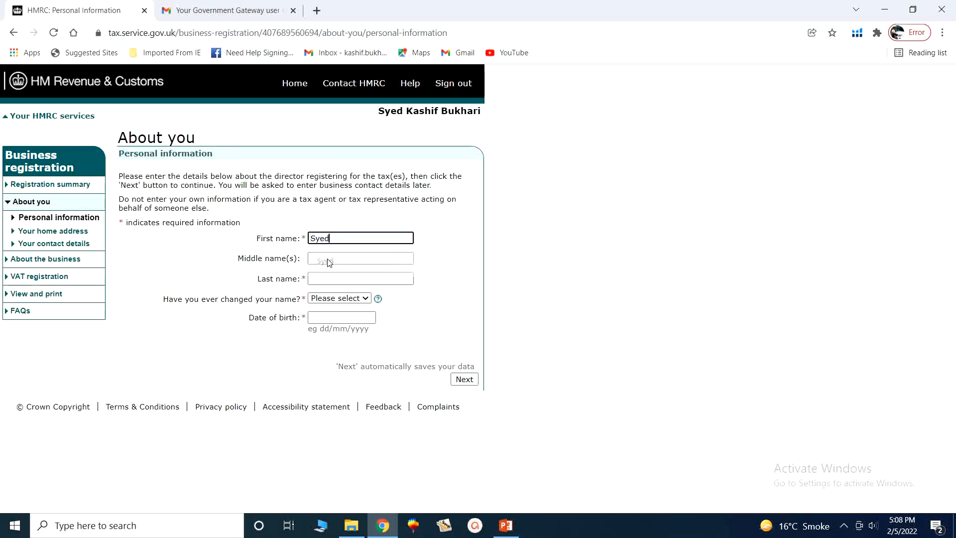
{"action": "left_click", "coordinate": [328, 277]}
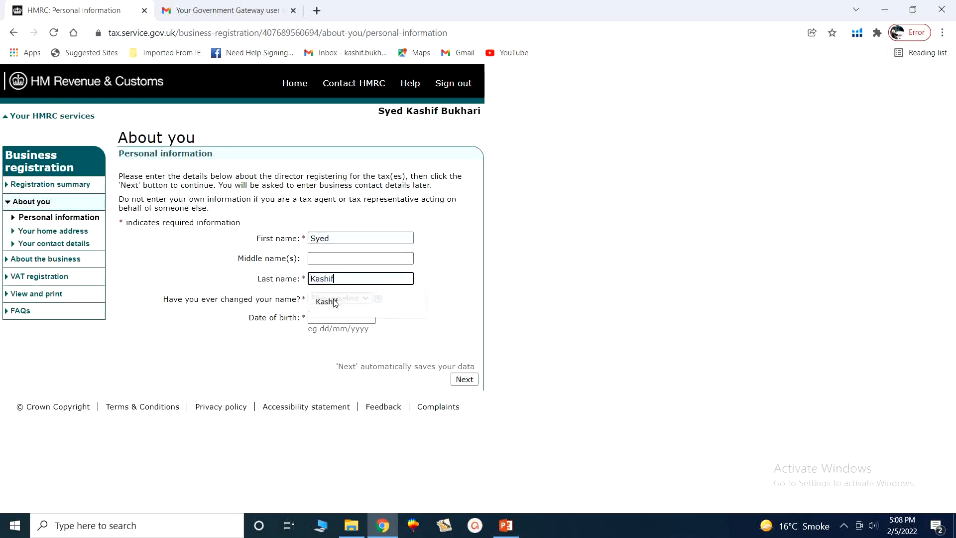
{"action": "left_click", "coordinate": [326, 301]}
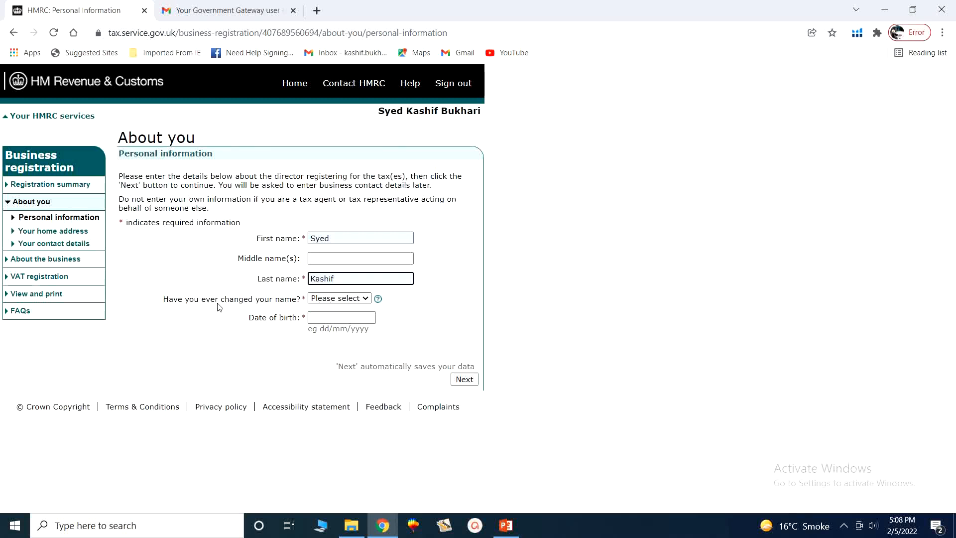
Step: Answer No to a name change, set date of birth 01/01/1990, and save
{"action": "left_click", "coordinate": [331, 301]}
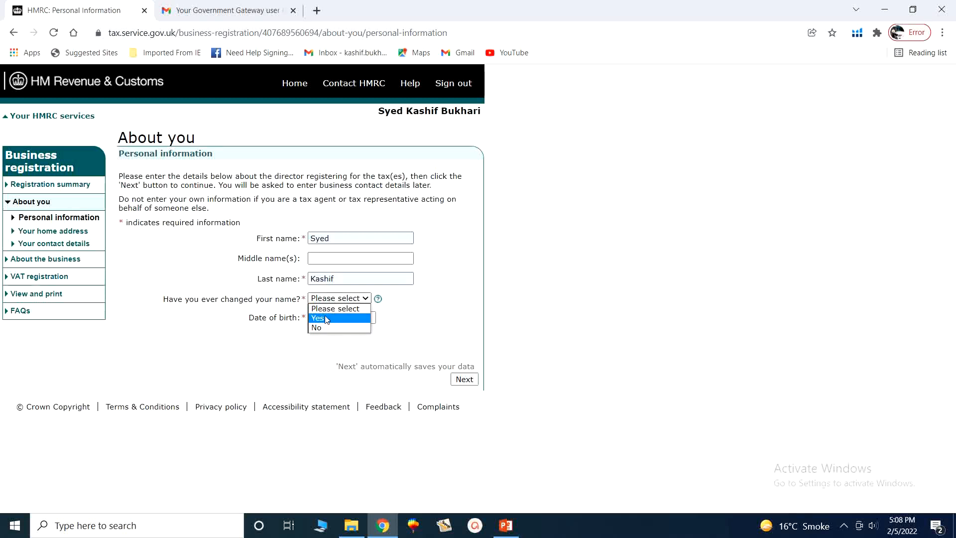
{"action": "left_click", "coordinate": [325, 325]}
{"action": "left_click", "coordinate": [326, 319]}
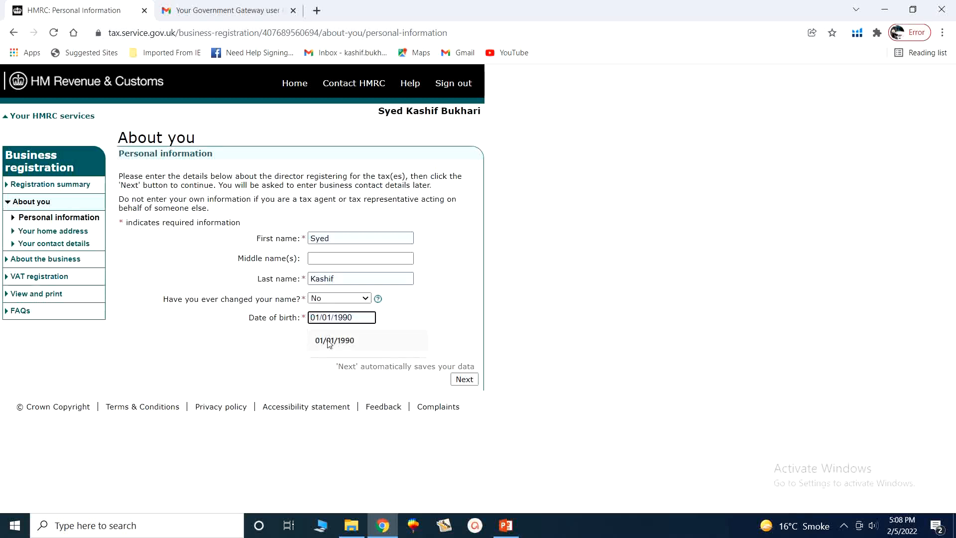
{"action": "left_click", "coordinate": [329, 337]}
{"action": "left_click", "coordinate": [461, 382]}
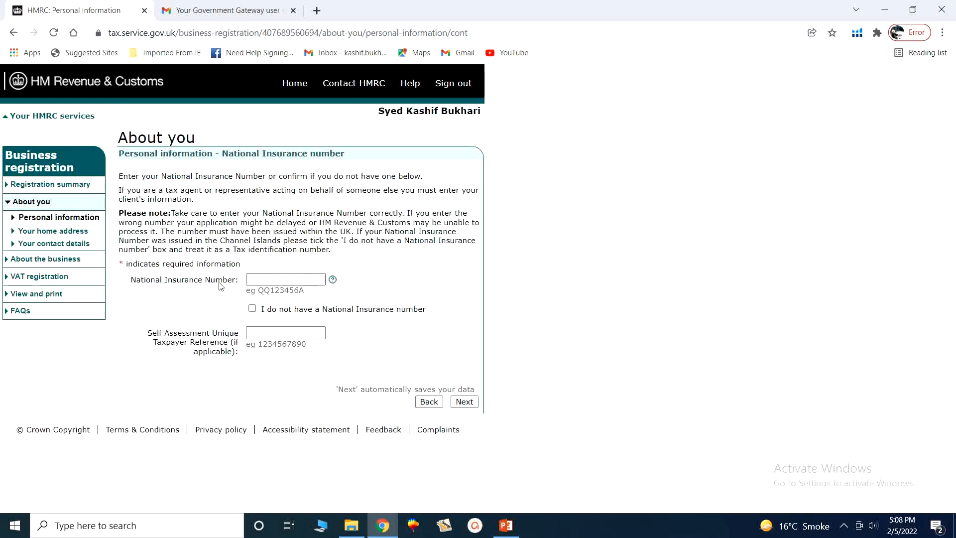
{"action": "left_click", "coordinate": [253, 309]}
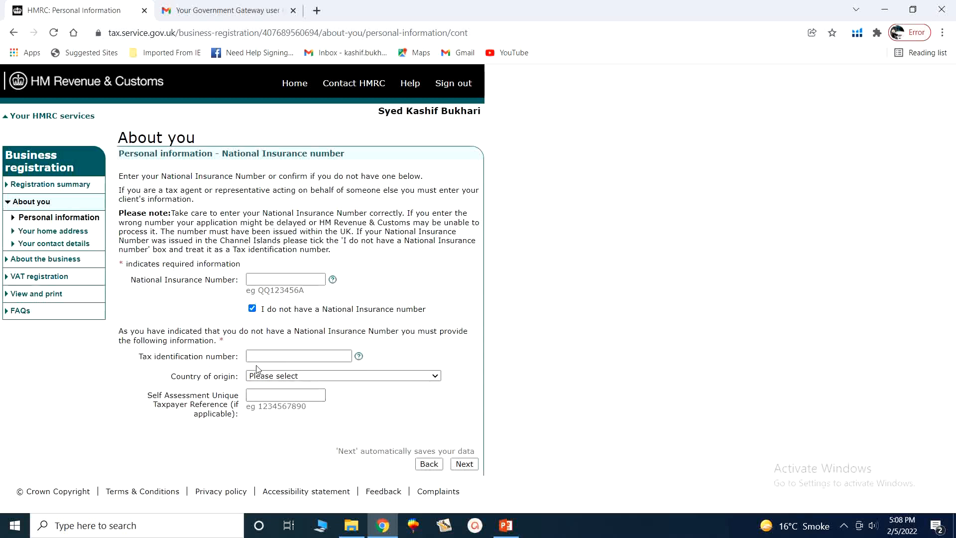
{"action": "left_click", "coordinate": [276, 358]}
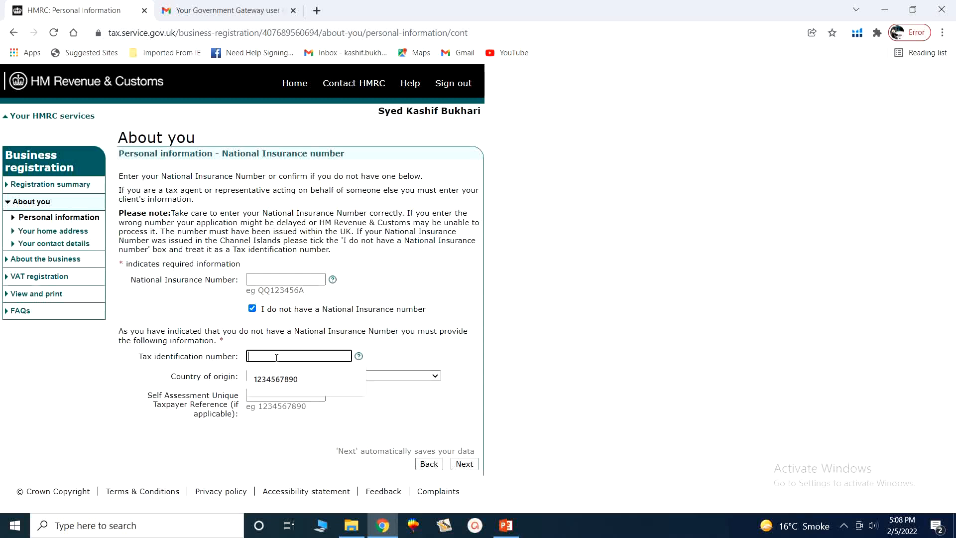
{"action": "left_click", "coordinate": [282, 377]}
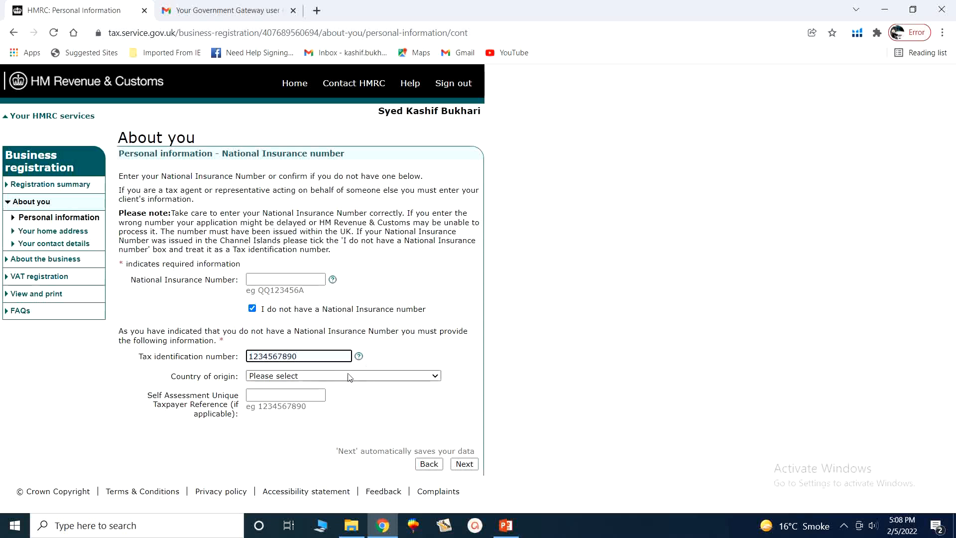
{"action": "left_click", "coordinate": [336, 378]}
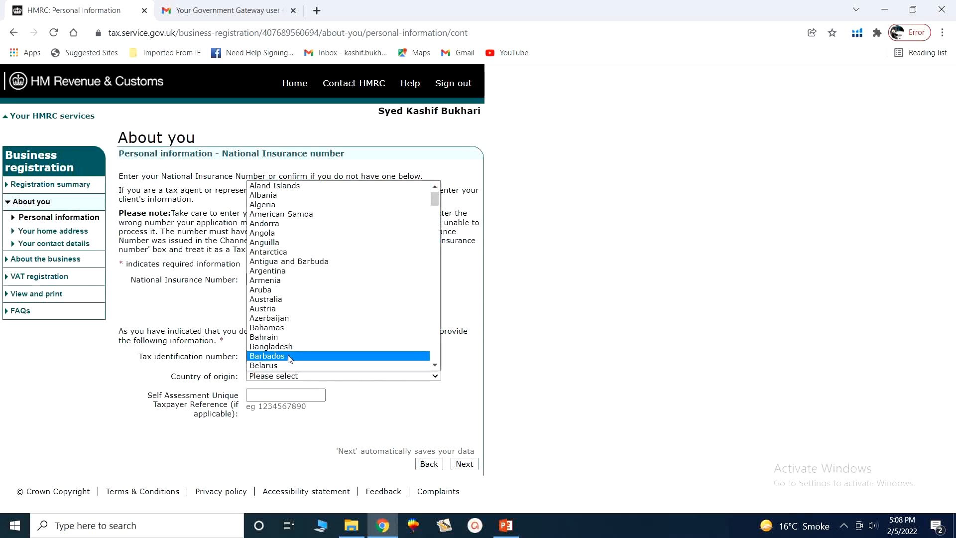
{"action": "type", "text": "un"}
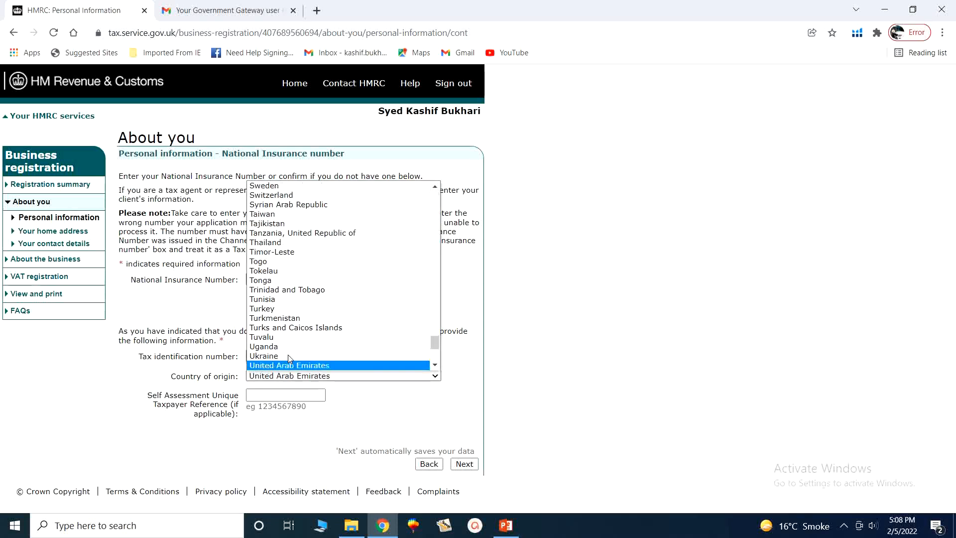
{"action": "key", "text": "Down"}
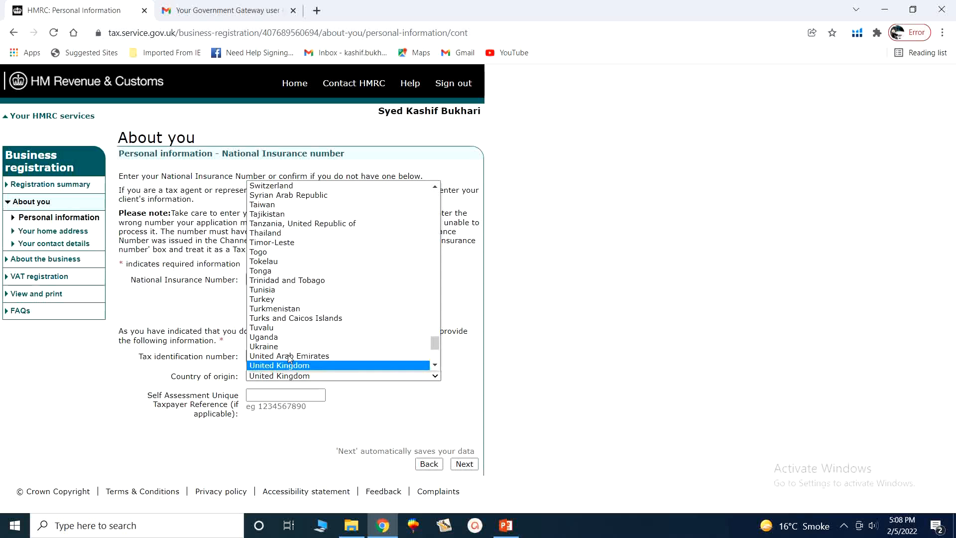
{"action": "key", "text": "Return"}
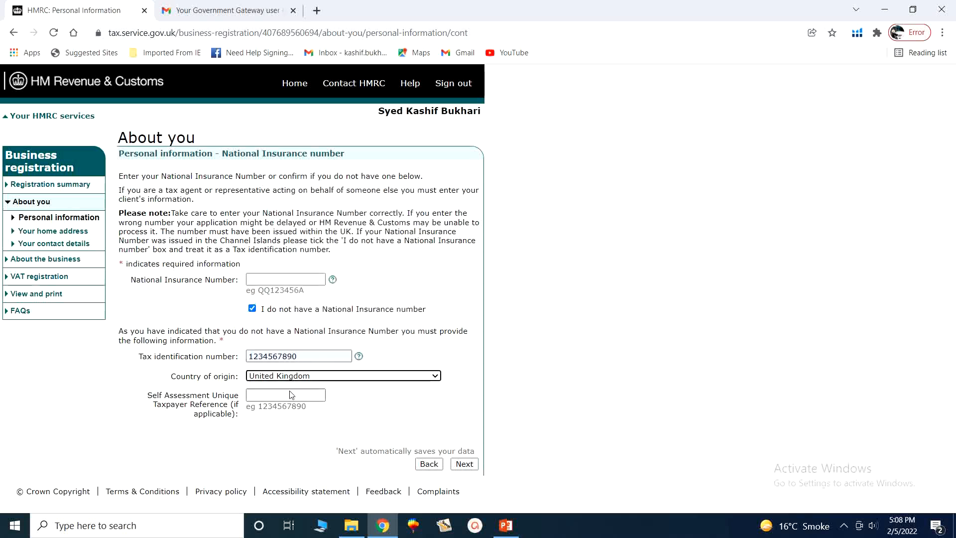
{"action": "left_click", "coordinate": [466, 467]}
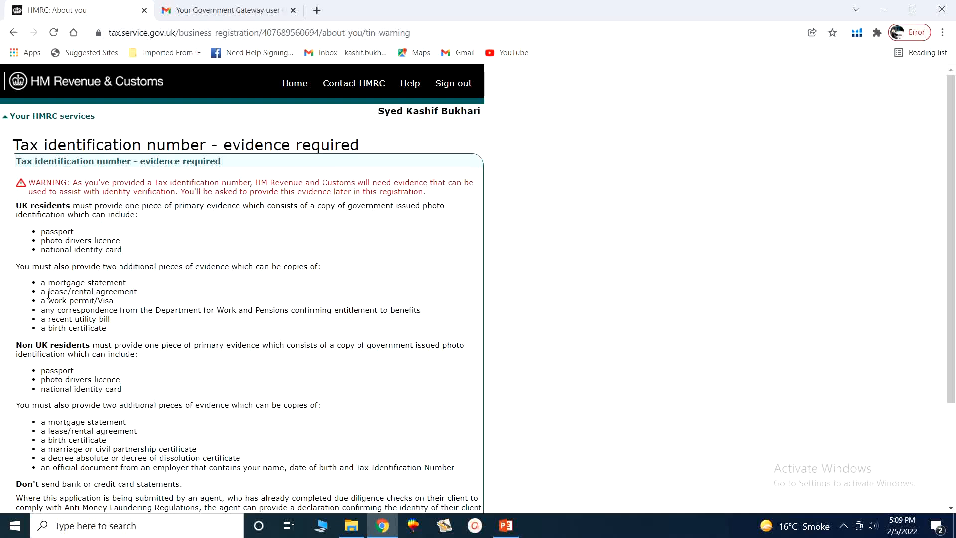
Step: Read the tax identification evidence notice and continue to the home address postcode search
{"action": "scroll", "coordinate": [63, 315], "scroll_direction": "down", "scroll_amount": 1}
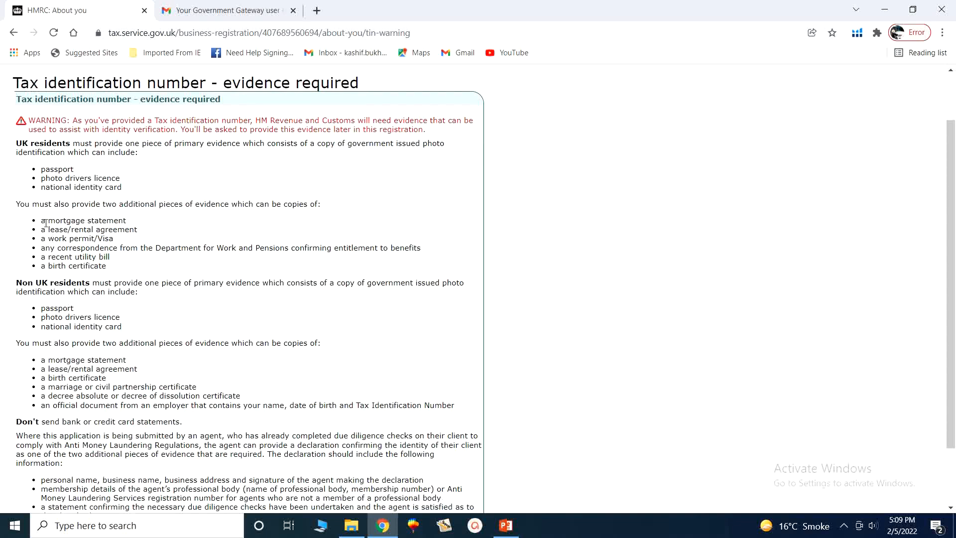
{"action": "scroll", "coordinate": [98, 244], "scroll_direction": "down", "scroll_amount": 1}
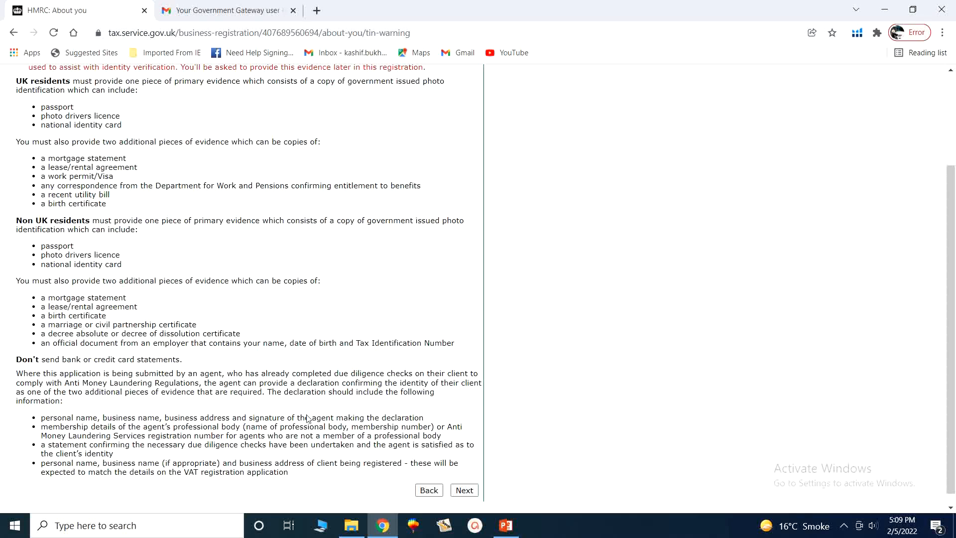
{"action": "left_click", "coordinate": [464, 490]}
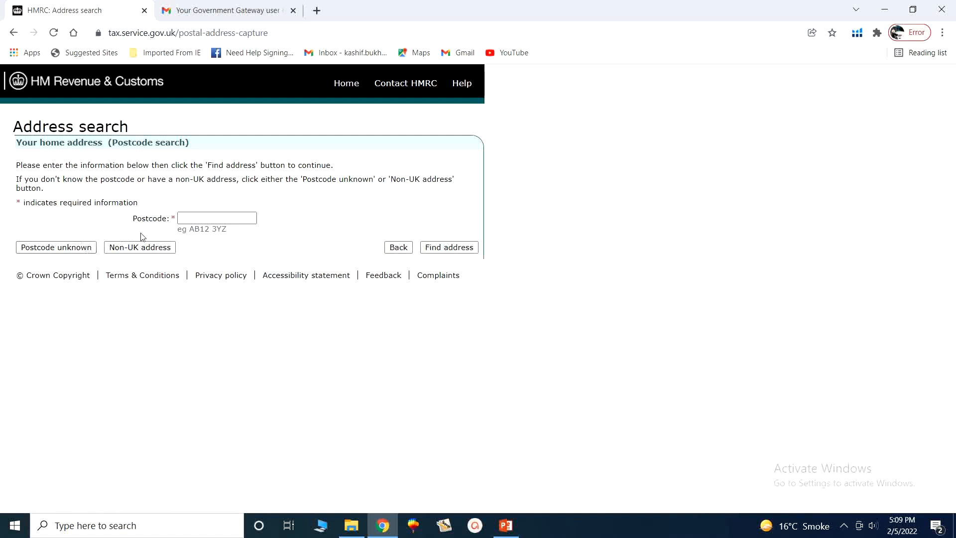
Step: Look up the home postcode and confirm the first matching address as the home address
{"action": "left_click", "coordinate": [204, 218]}
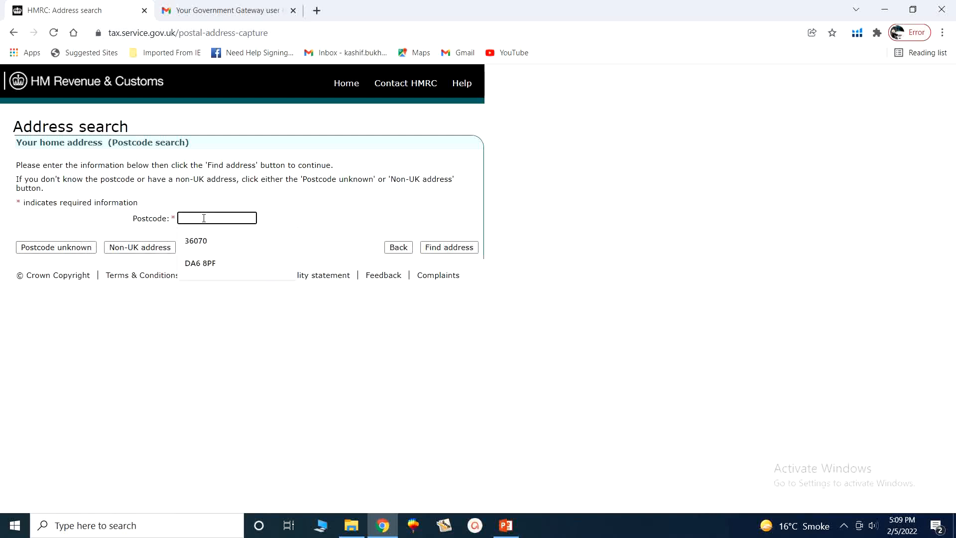
{"action": "left_click", "coordinate": [214, 264]}
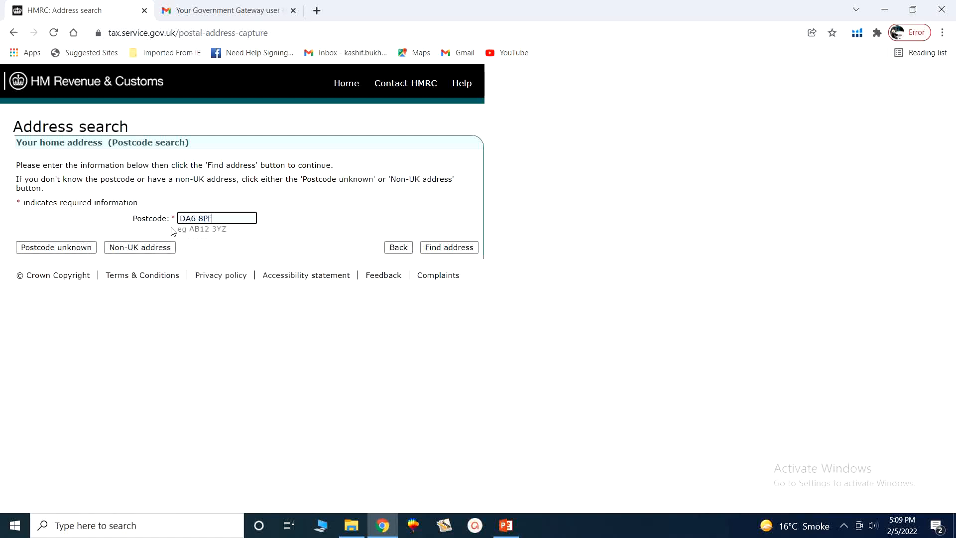
{"action": "left_click", "coordinate": [441, 251]}
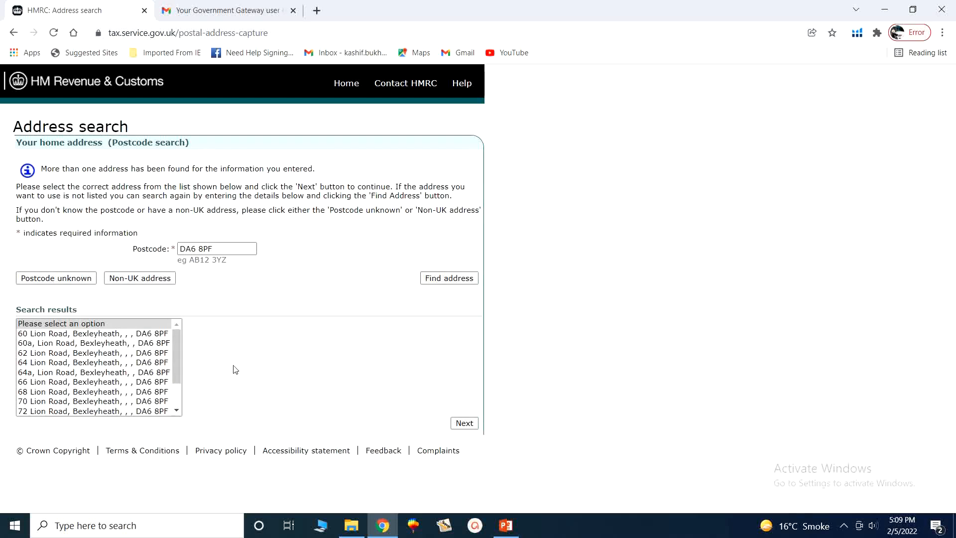
{"action": "scroll", "coordinate": [97, 375], "scroll_direction": "down", "scroll_amount": 1}
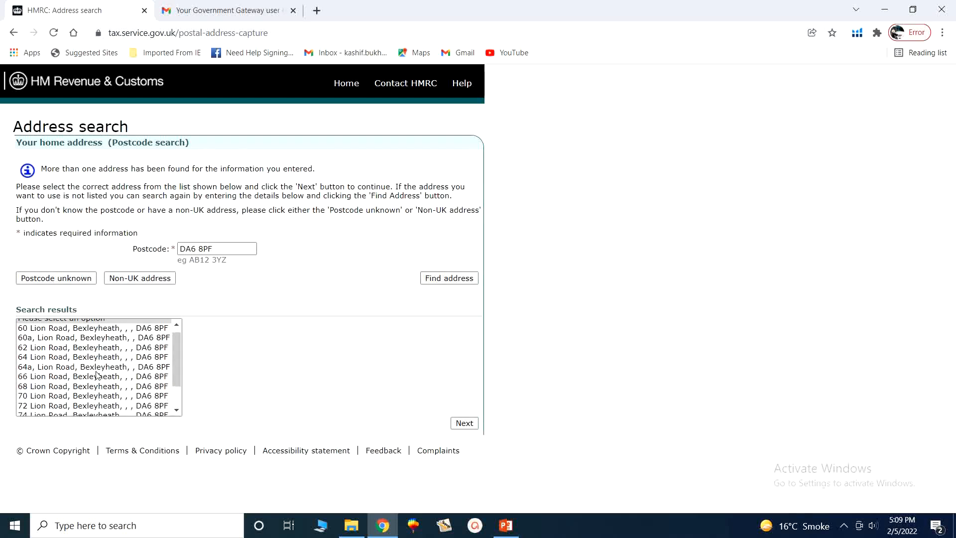
{"action": "scroll", "coordinate": [97, 375], "scroll_direction": "up", "scroll_amount": 1}
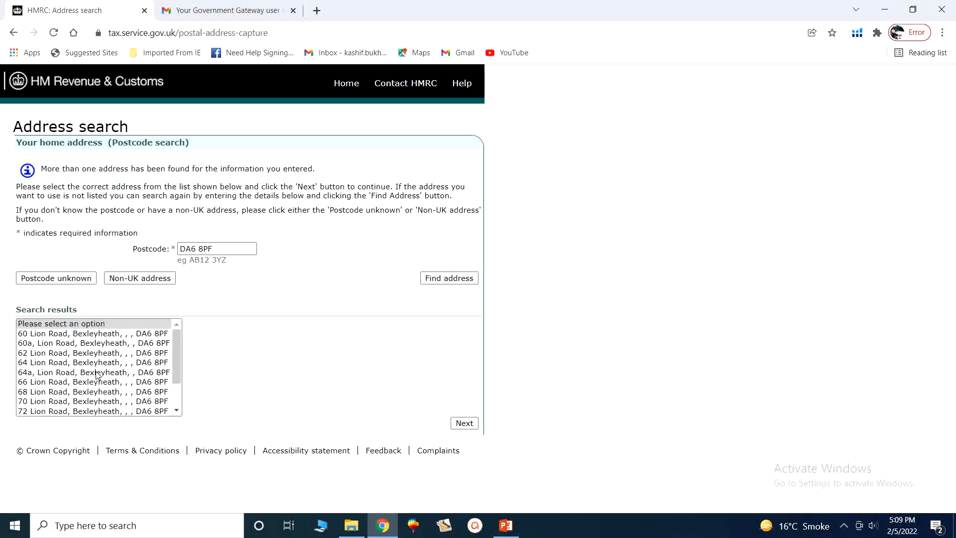
{"action": "left_click", "coordinate": [52, 334]}
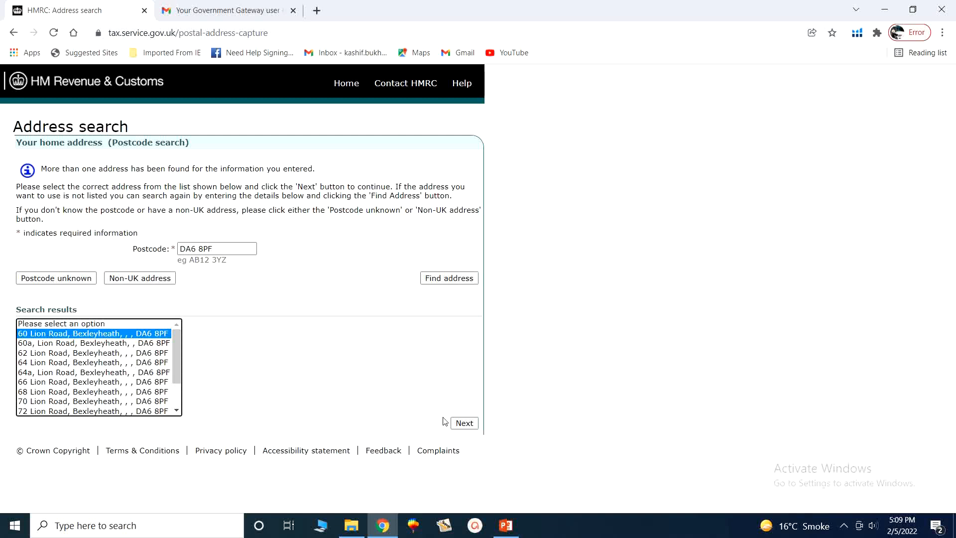
{"action": "left_click", "coordinate": [462, 423]}
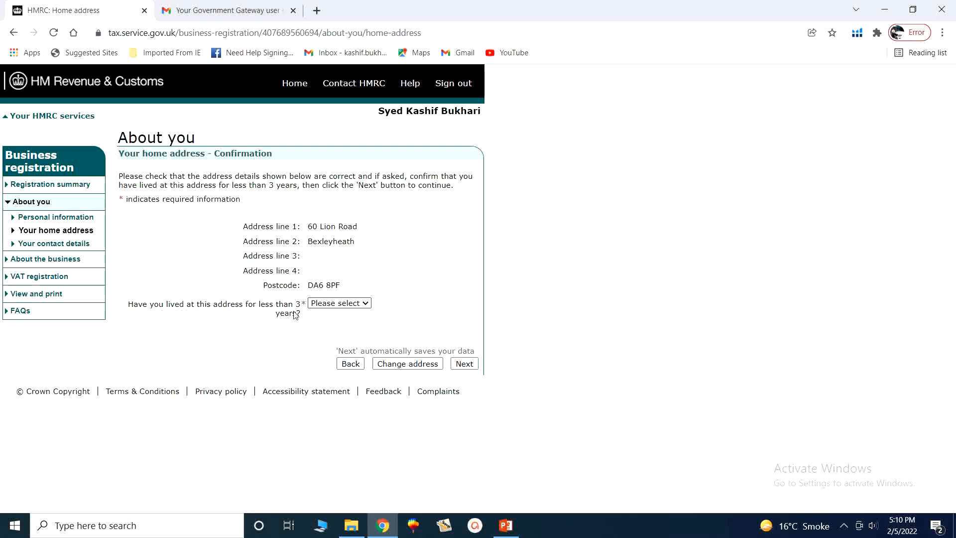
Step: Answer Yes to having lived at the home address for less than three years
{"action": "left_click", "coordinate": [356, 305]}
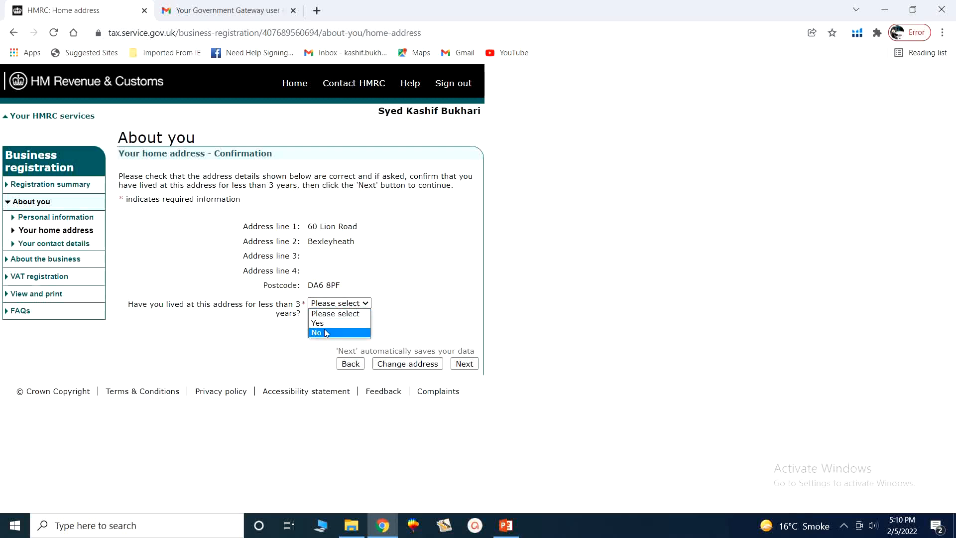
{"action": "key", "text": "Up"}
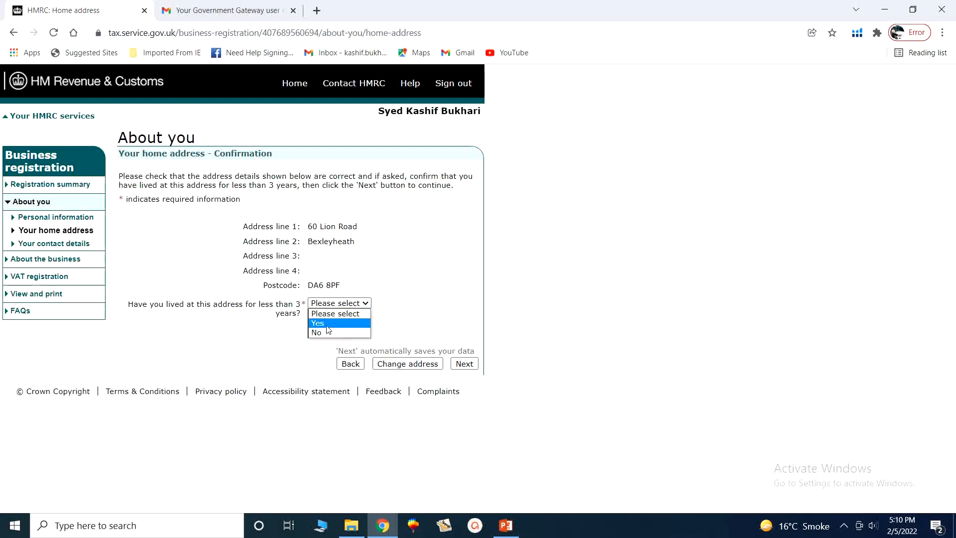
{"action": "key", "text": "Return"}
{"action": "left_click", "coordinate": [464, 364]}
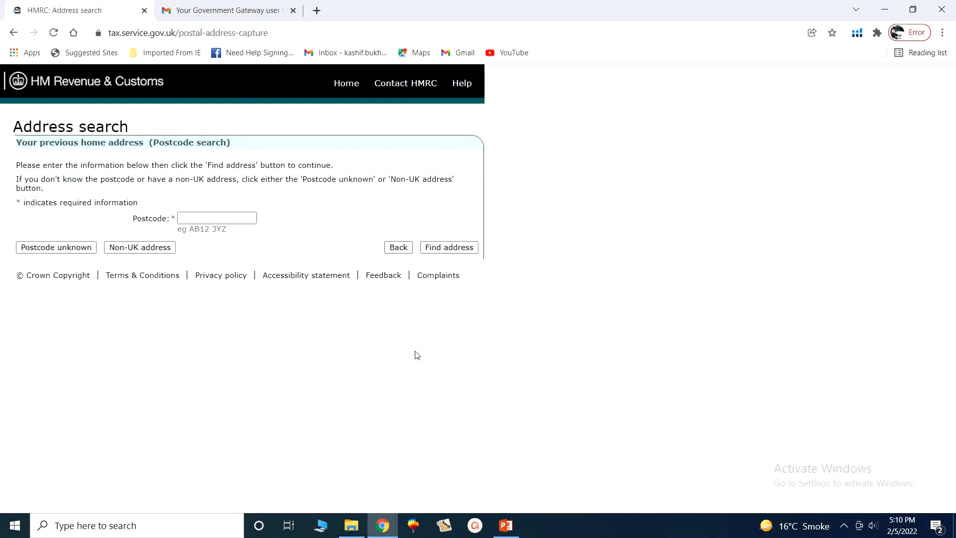
Step: Find the previous home address by its saved postcode and confirm the first matching result
{"action": "left_click", "coordinate": [187, 221]}
{"action": "left_click", "coordinate": [192, 221]}
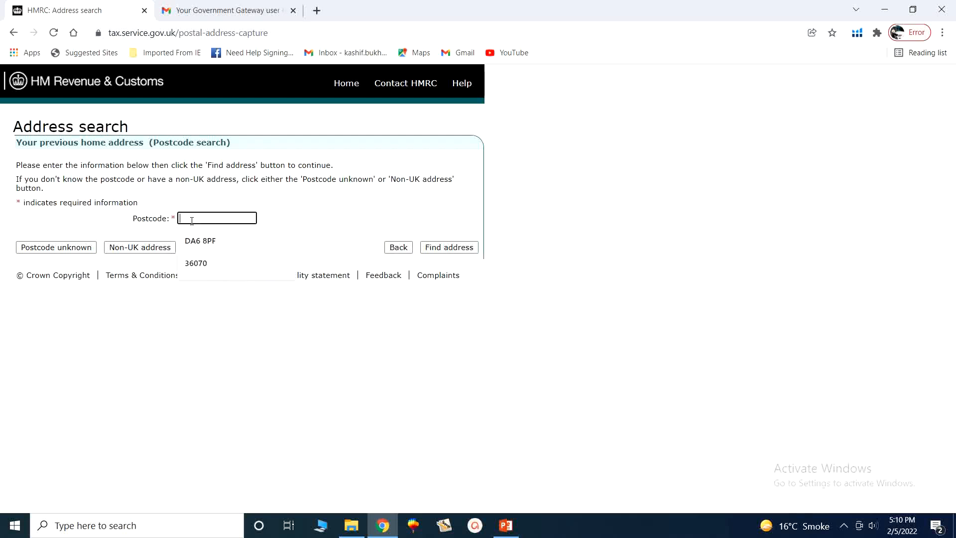
{"action": "left_click", "coordinate": [201, 242]}
{"action": "left_click", "coordinate": [435, 251]}
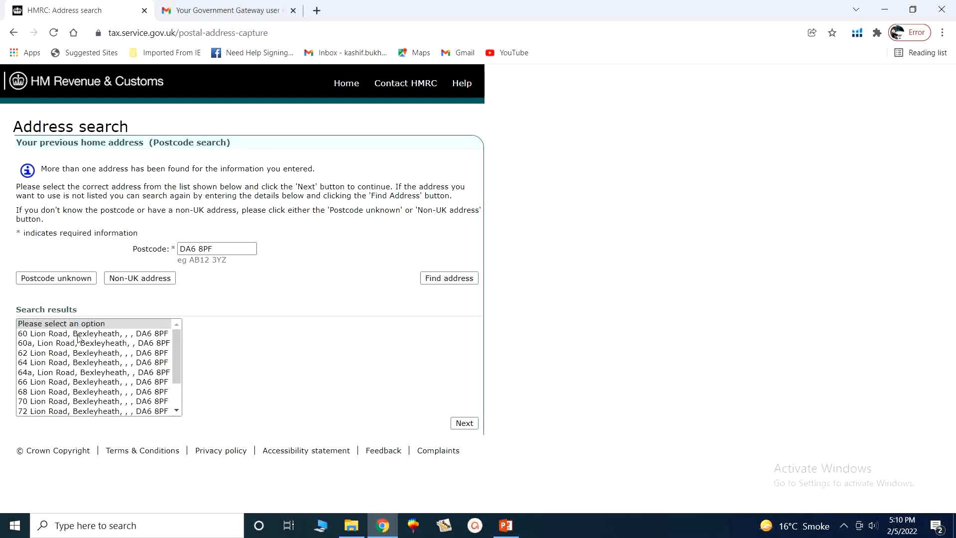
{"action": "left_click", "coordinate": [80, 335]}
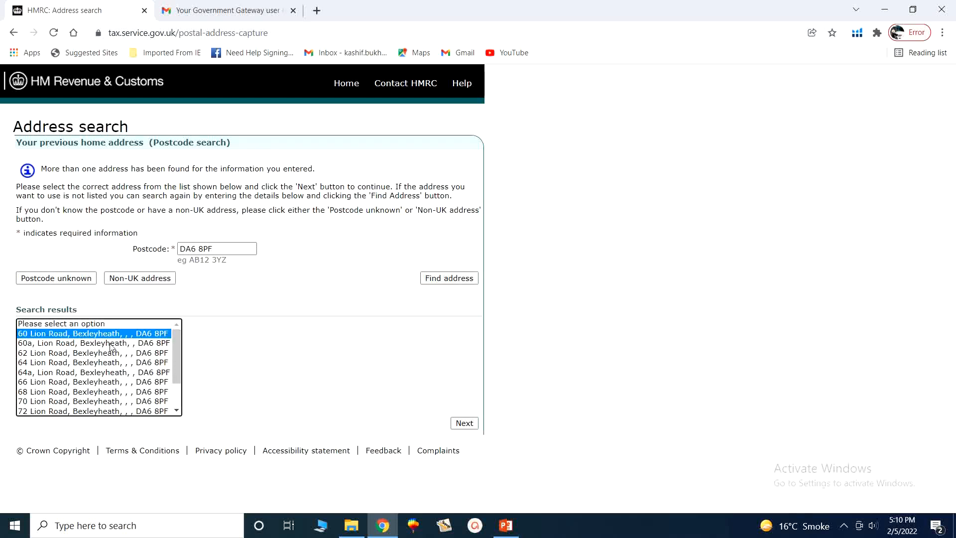
{"action": "left_click", "coordinate": [464, 424]}
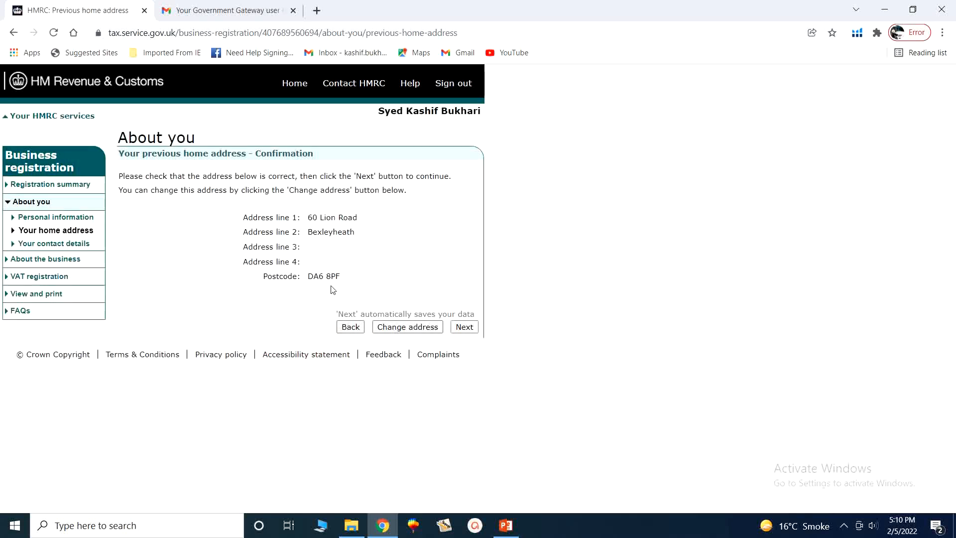
{"action": "left_click", "coordinate": [464, 326]}
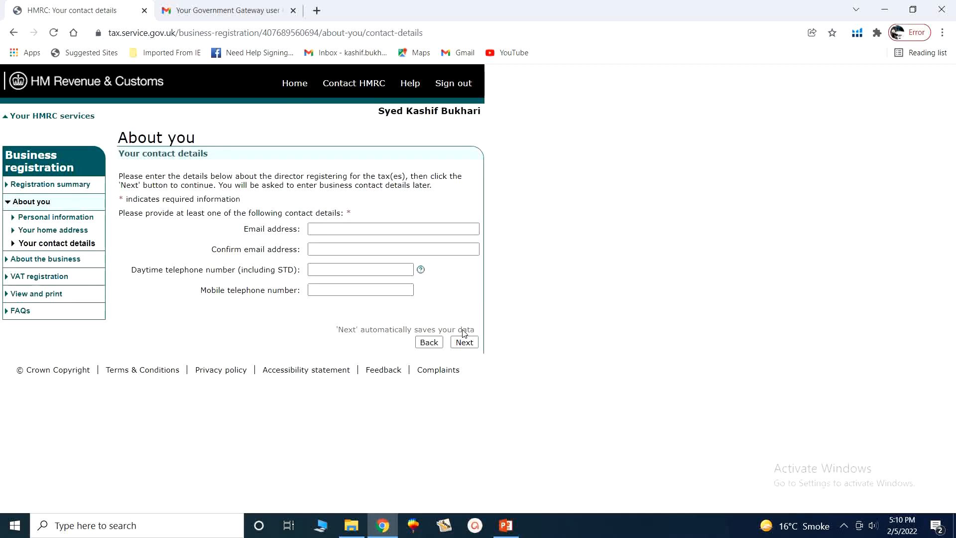
Step: Fill the director's e-mail, confirmation e-mail and mobile number from saved suggestions, then save
{"action": "left_click", "coordinate": [335, 231]}
{"action": "left_click", "coordinate": [342, 250]}
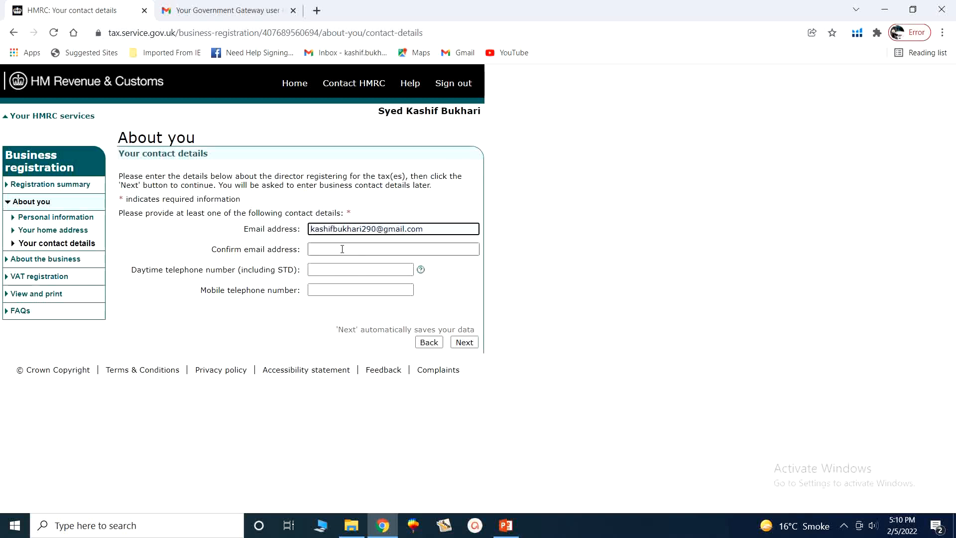
{"action": "left_click", "coordinate": [342, 249]}
{"action": "left_click", "coordinate": [348, 279]}
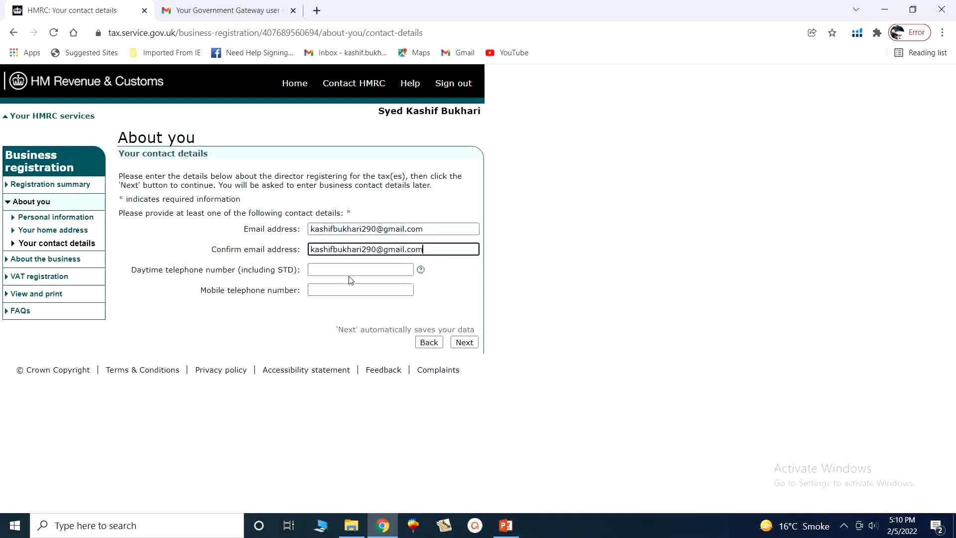
{"action": "left_click", "coordinate": [346, 269]}
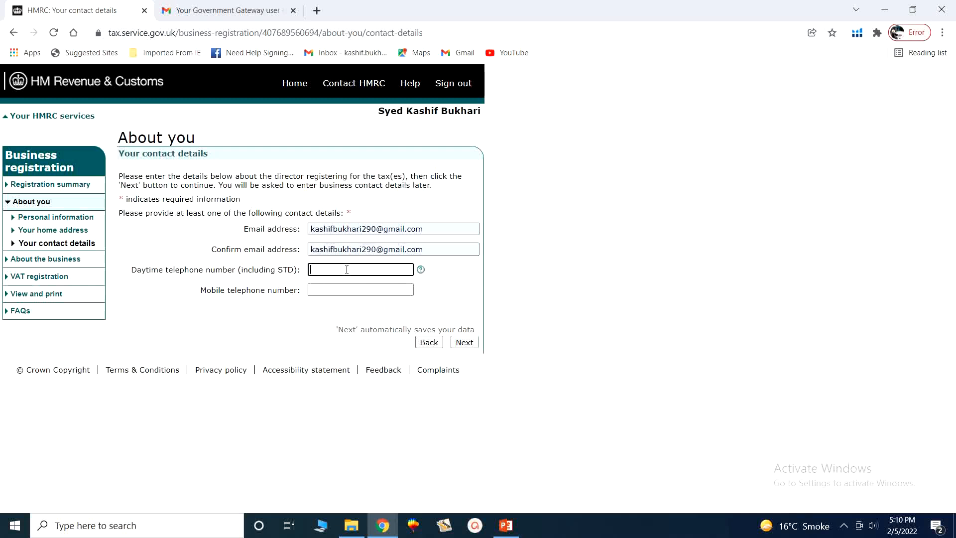
{"action": "left_click", "coordinate": [347, 288]}
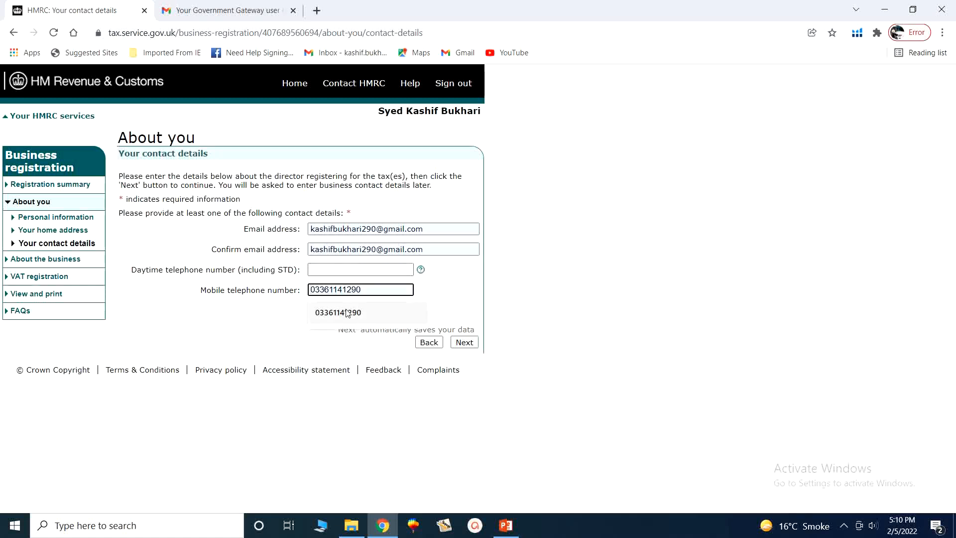
{"action": "left_click", "coordinate": [348, 313]}
{"action": "left_click", "coordinate": [464, 343]}
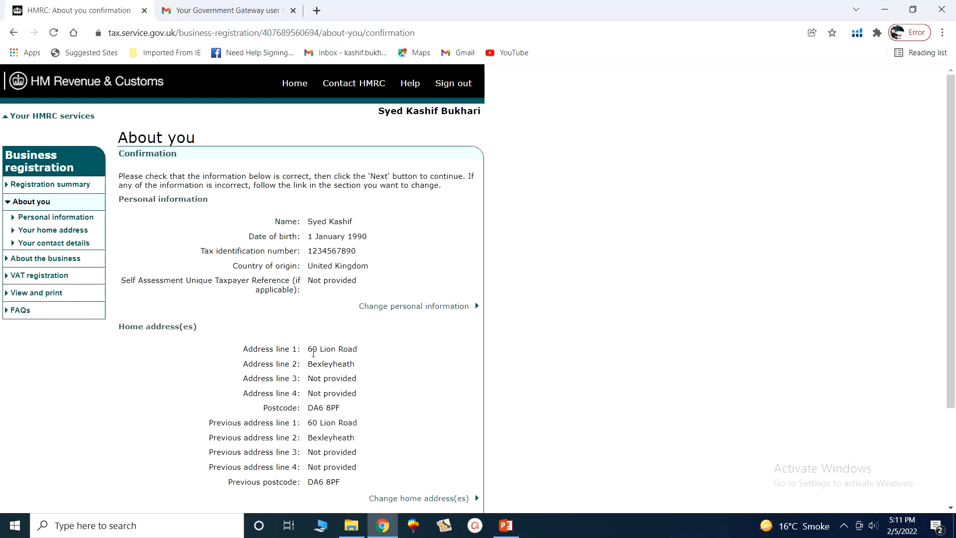
{"action": "scroll", "coordinate": [312, 341], "scroll_direction": "down", "scroll_amount": 1}
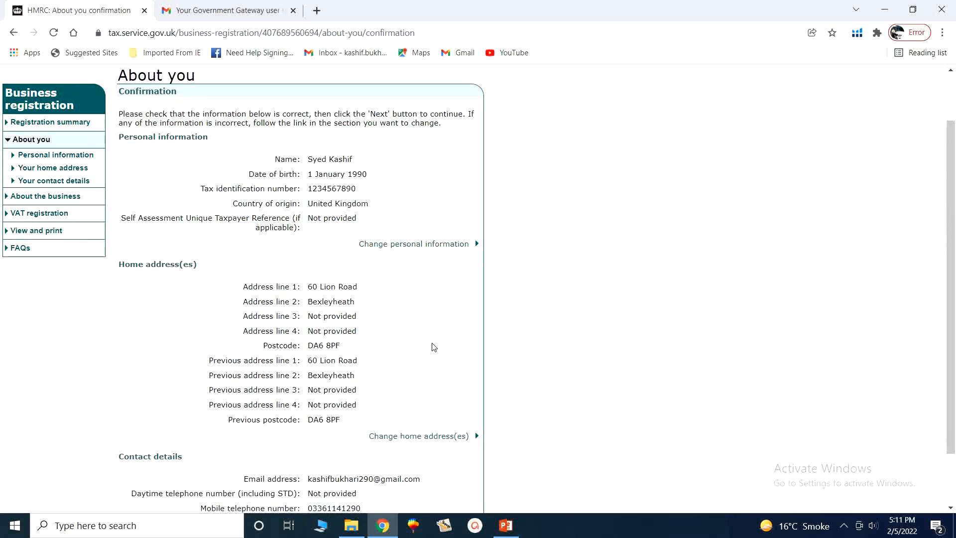
{"action": "scroll", "coordinate": [429, 347], "scroll_direction": "down", "scroll_amount": 1}
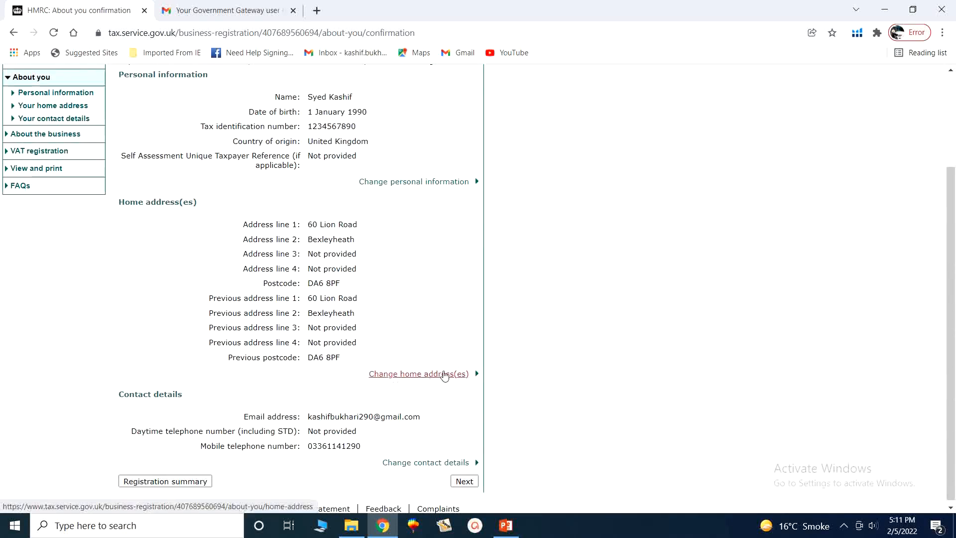
{"action": "scroll", "coordinate": [428, 379], "scroll_direction": "down", "scroll_amount": 1}
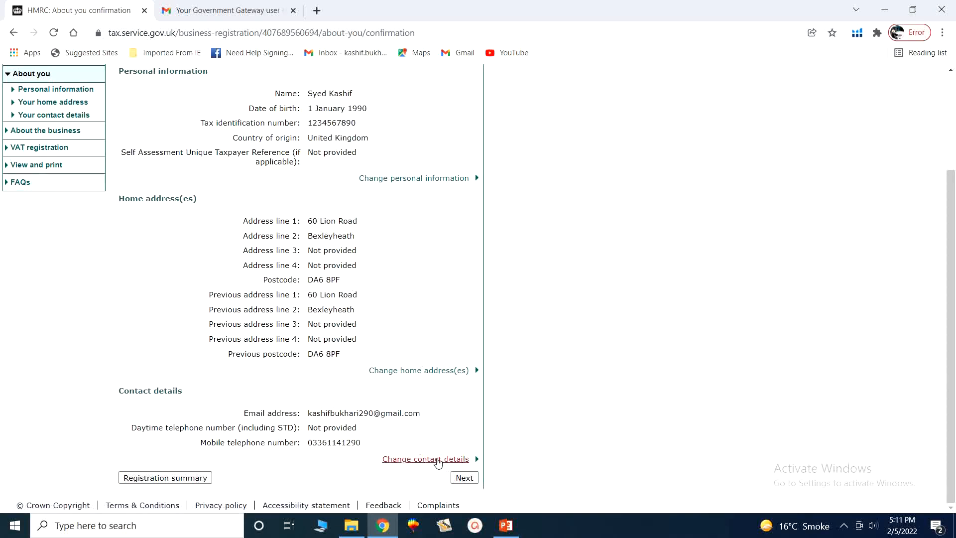
Step: Accept the About you summary, then answer Yes to UK incorporation and No to Royal Charter
{"action": "left_click", "coordinate": [464, 479]}
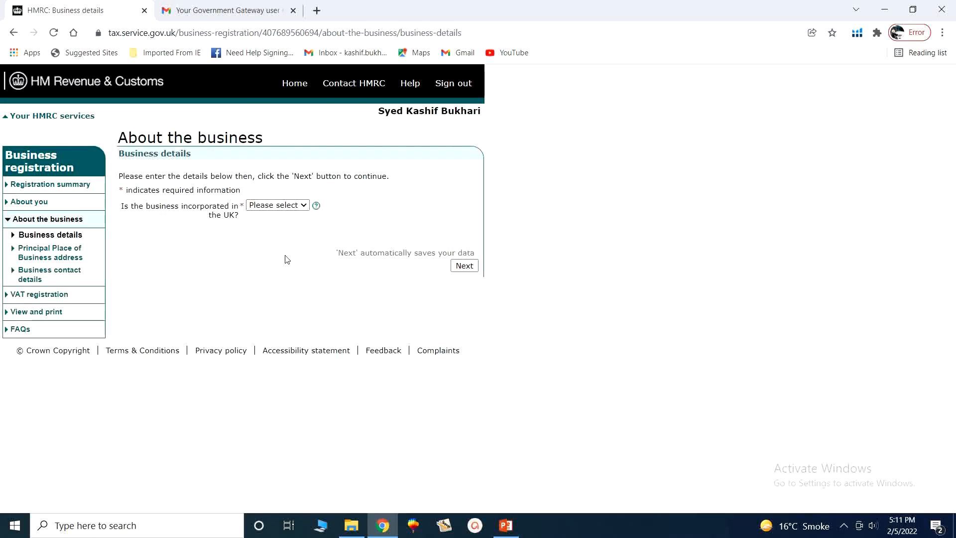
{"action": "left_click", "coordinate": [302, 208]}
{"action": "left_click", "coordinate": [274, 224]}
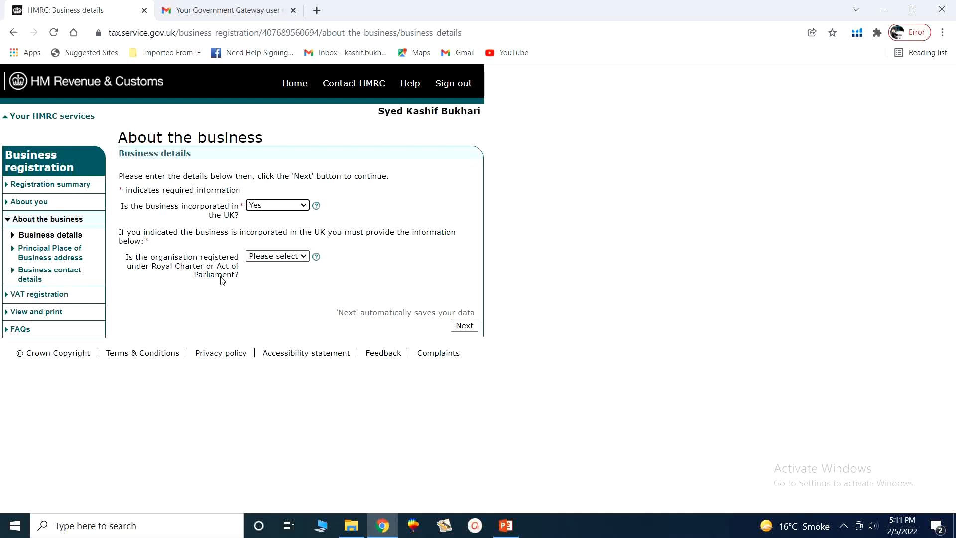
{"action": "left_click", "coordinate": [296, 256]}
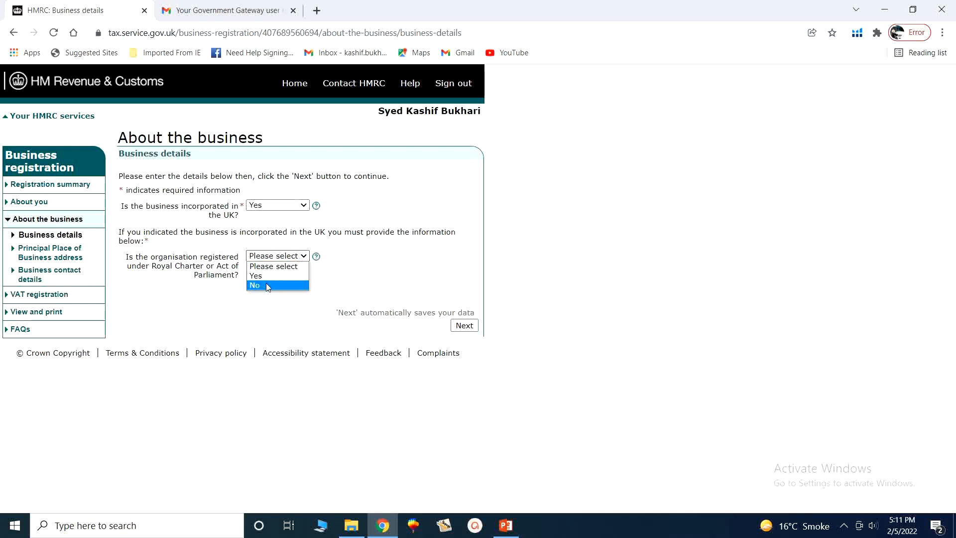
{"action": "left_click", "coordinate": [265, 284]}
{"action": "scroll", "coordinate": [359, 378], "scroll_direction": "down", "scroll_amount": 1}
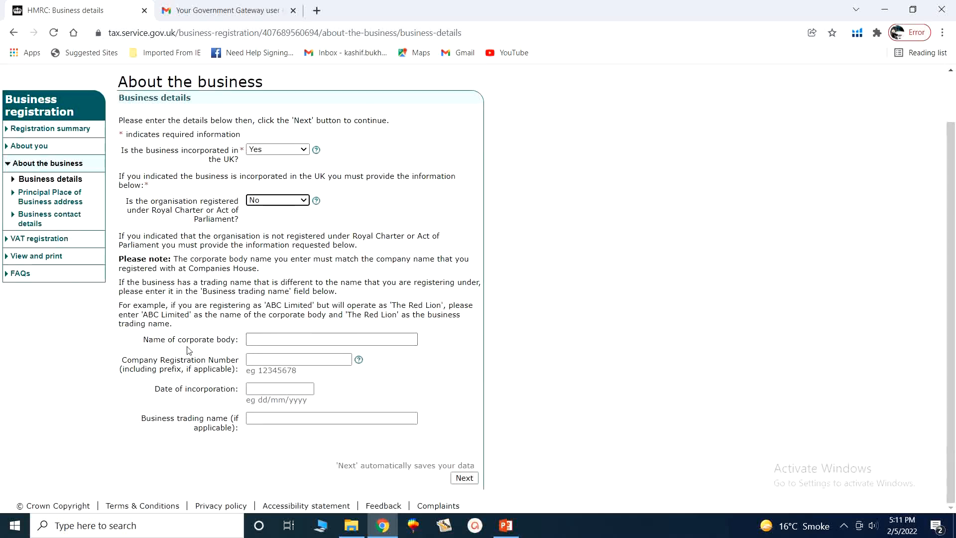
Step: Enter the corporate name, registration number and 01/08/2021 incorporation date, then save
{"action": "left_click", "coordinate": [269, 341]}
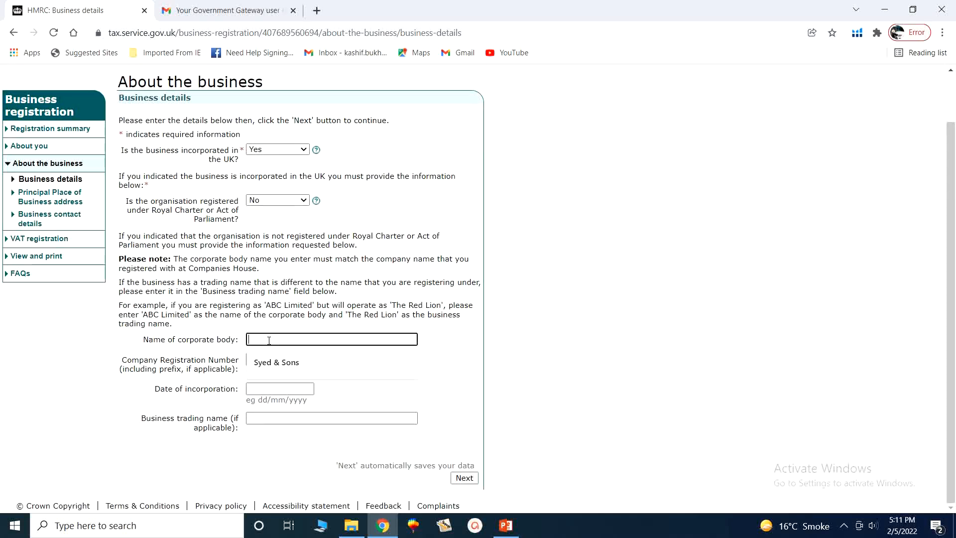
{"action": "left_click", "coordinate": [275, 362]}
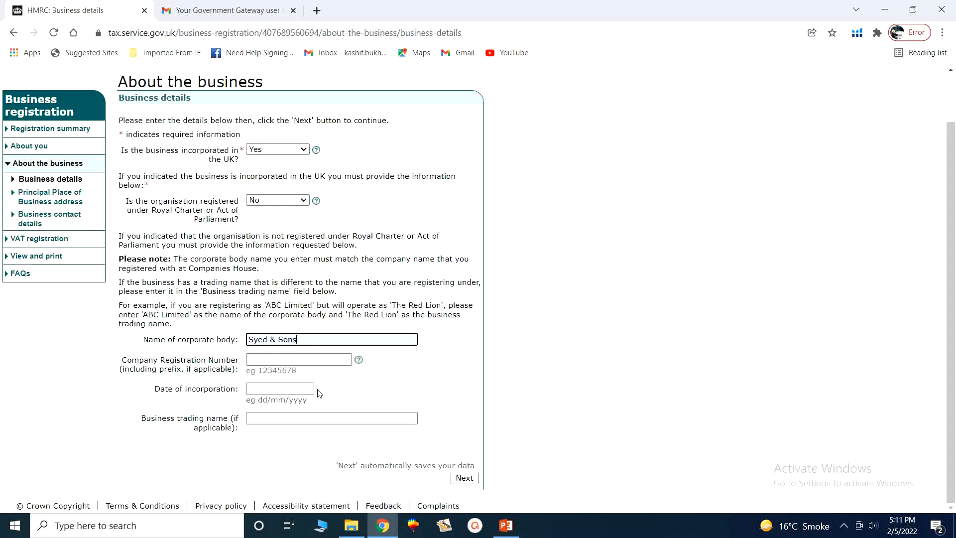
{"action": "left_click", "coordinate": [274, 360]}
{"action": "left_click", "coordinate": [278, 383]}
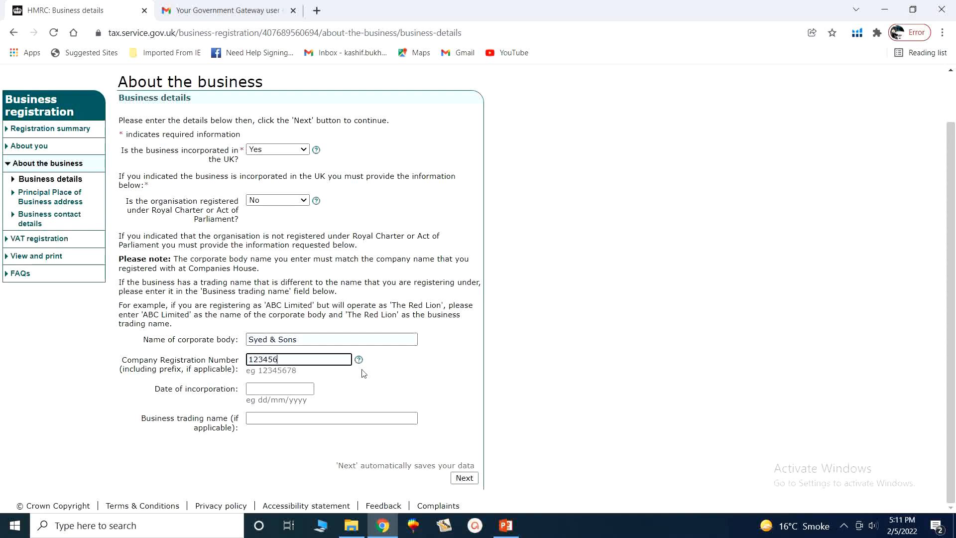
{"action": "left_click", "coordinate": [286, 393]}
{"action": "left_click", "coordinate": [288, 416]}
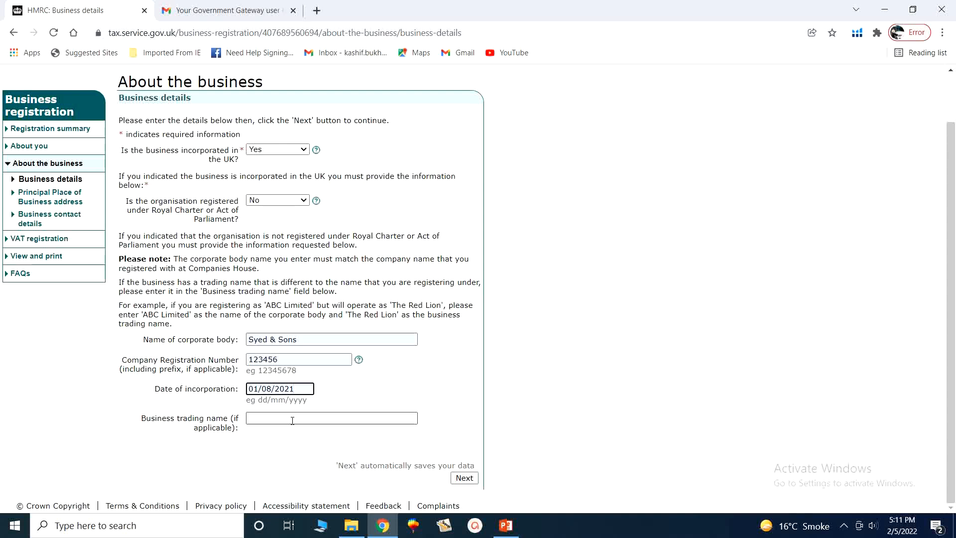
{"action": "left_click", "coordinate": [464, 479]}
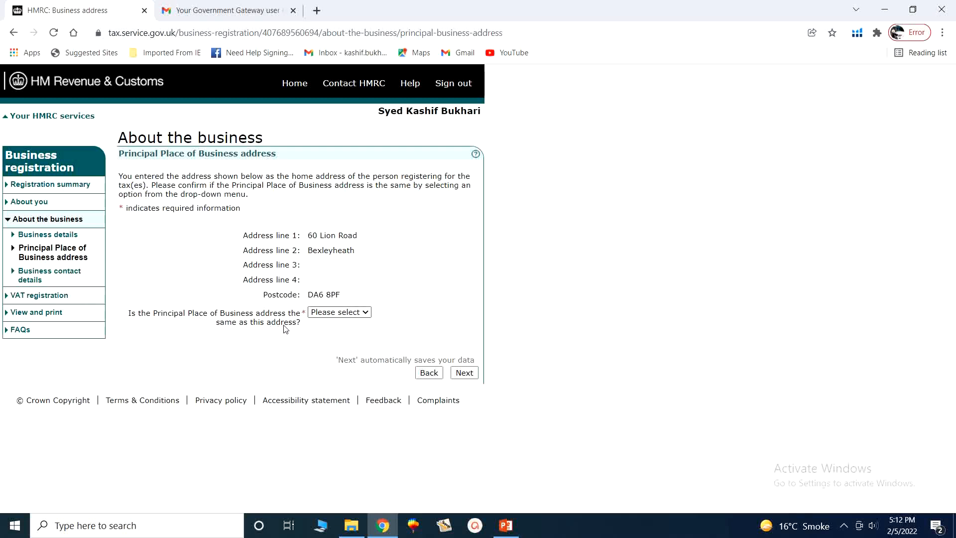
Step: Answer Yes that the principal place of business is the home address
{"action": "left_click", "coordinate": [363, 313]}
{"action": "left_click", "coordinate": [317, 332]}
{"action": "left_click", "coordinate": [465, 374]}
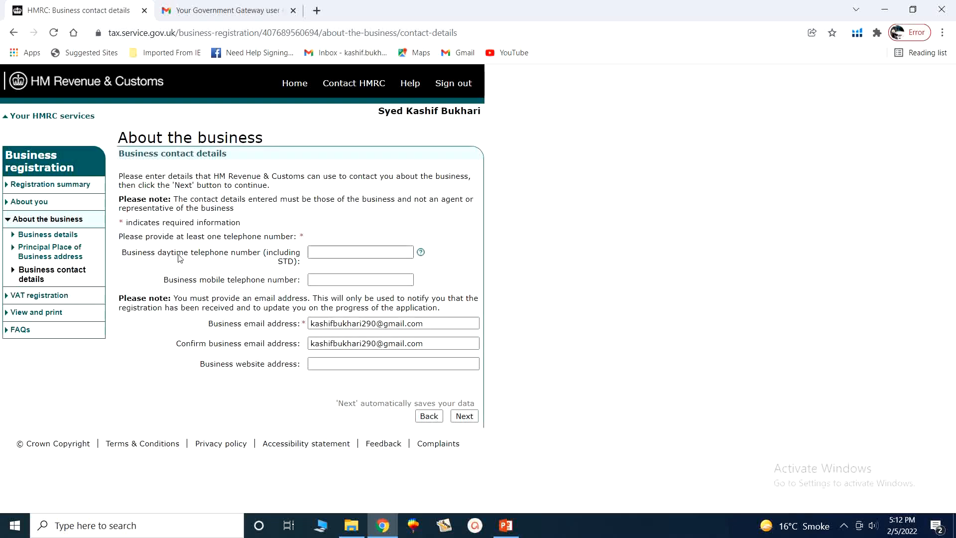
Step: Fill the business daytime and mobile telephone numbers from saved suggestions and save
{"action": "left_click", "coordinate": [324, 252]}
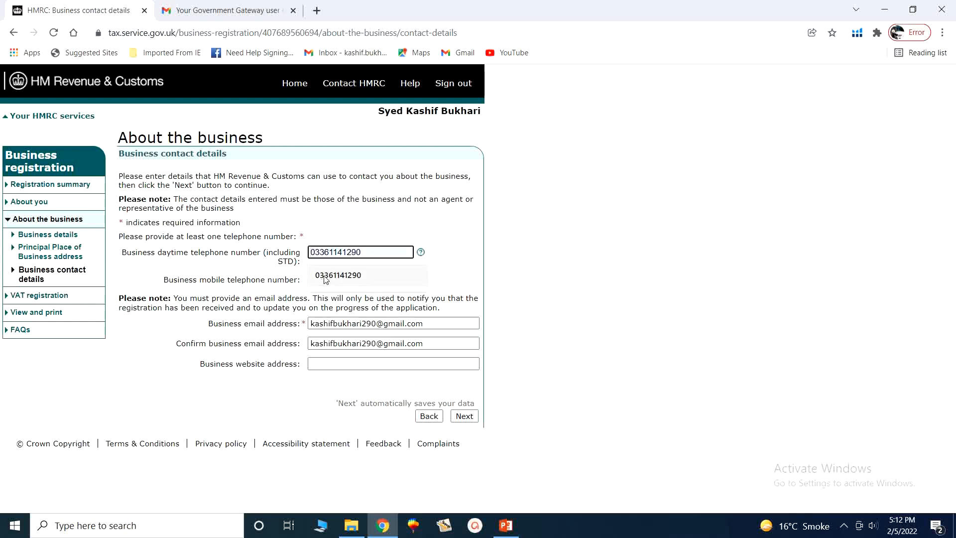
{"action": "left_click", "coordinate": [324, 277]}
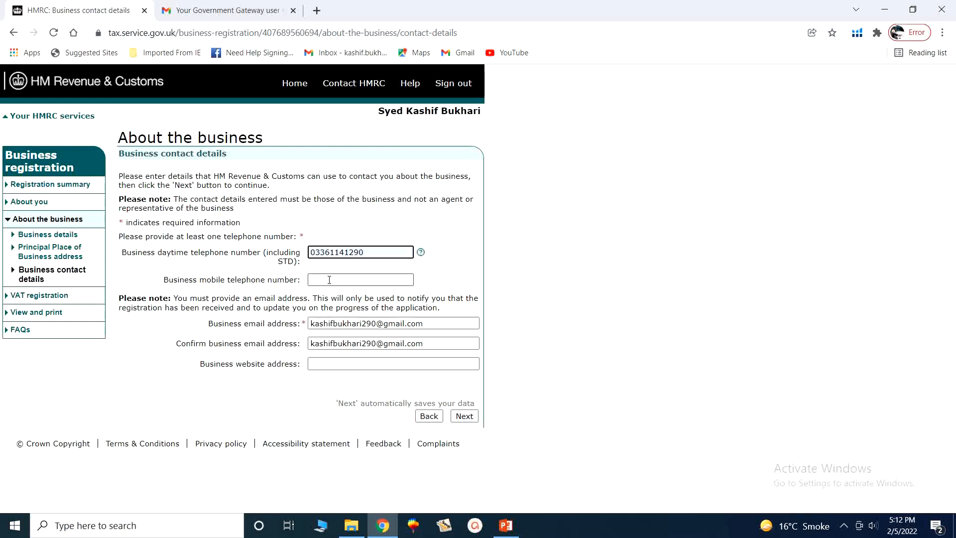
{"action": "left_click", "coordinate": [324, 279]}
{"action": "left_click", "coordinate": [321, 303]}
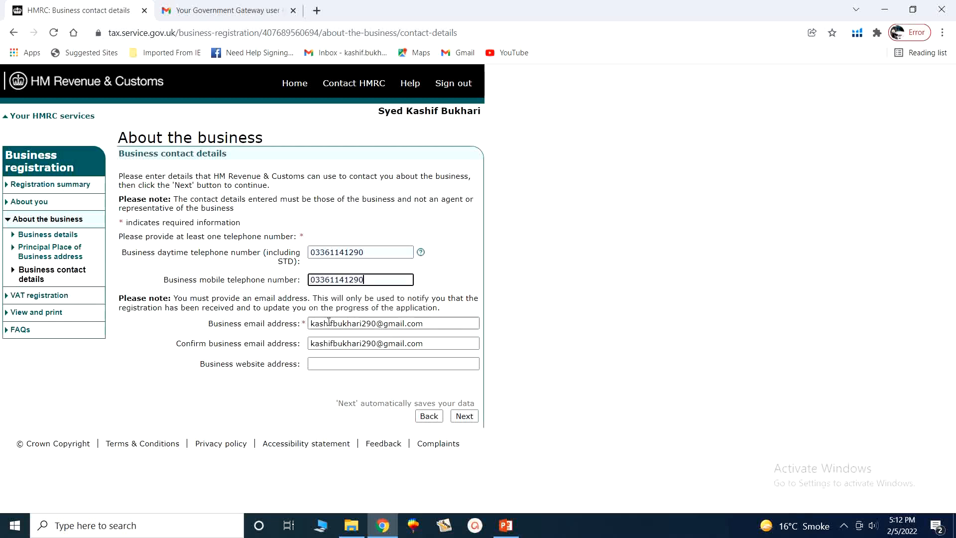
{"action": "left_click", "coordinate": [463, 418]}
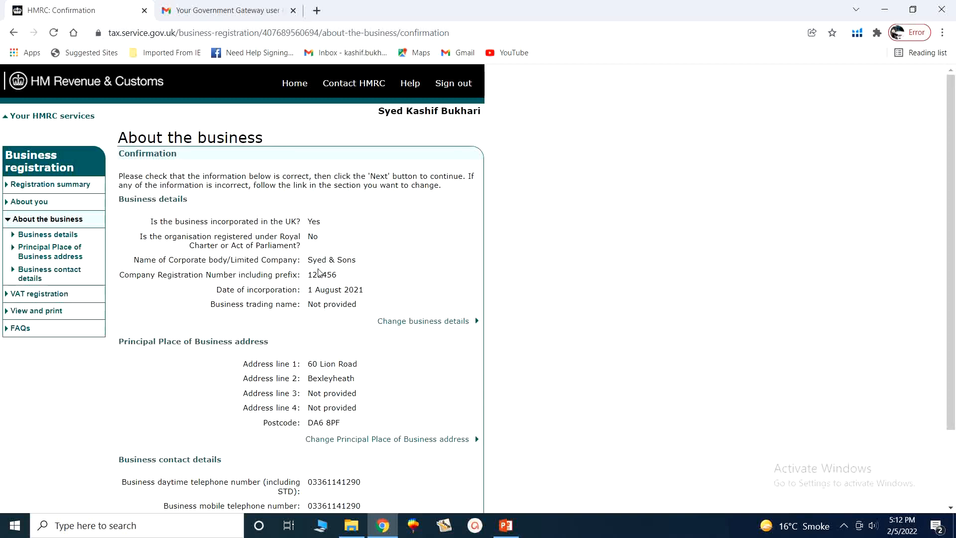
Step: Scroll through the About the business summary and accept it
{"action": "scroll", "coordinate": [319, 273], "scroll_direction": "down", "scroll_amount": 1}
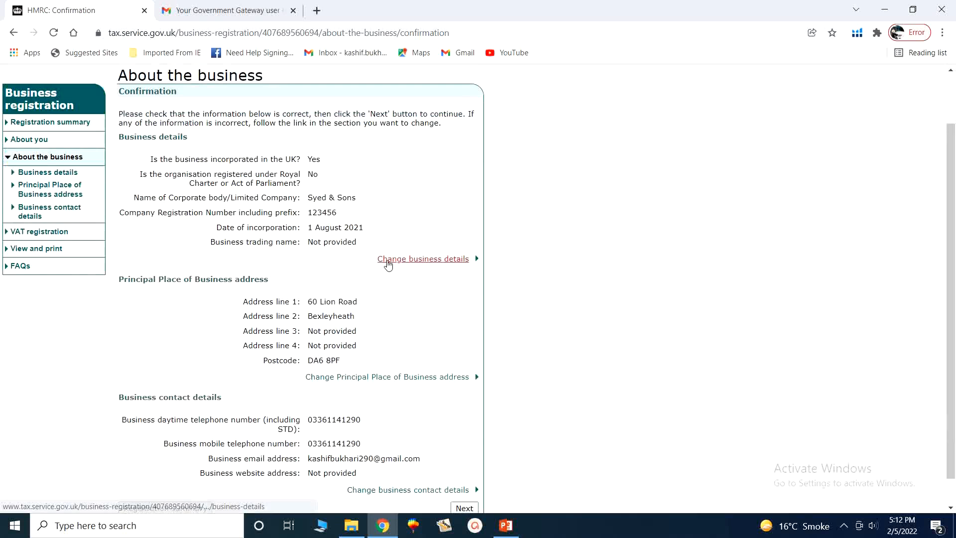
{"action": "scroll", "coordinate": [398, 284], "scroll_direction": "down", "scroll_amount": 1}
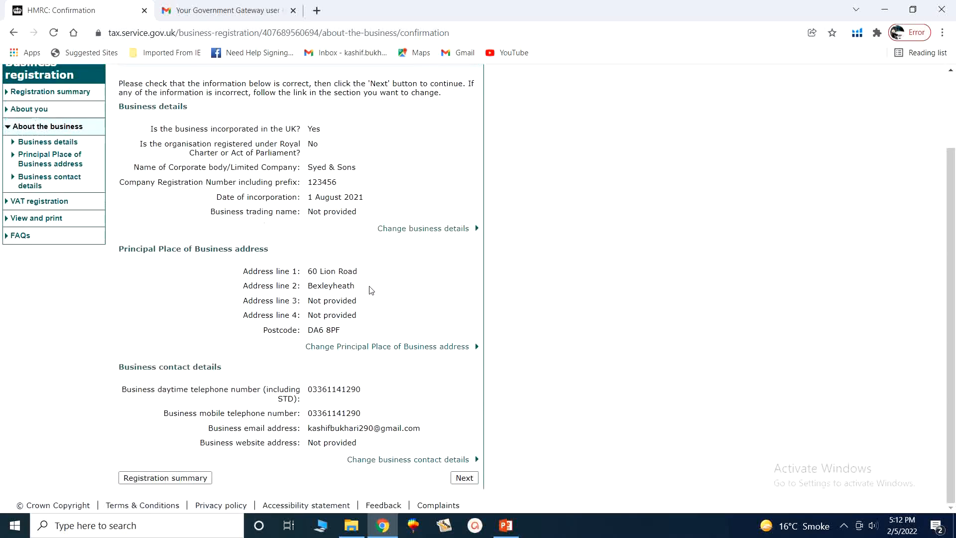
{"action": "left_click", "coordinate": [466, 479]}
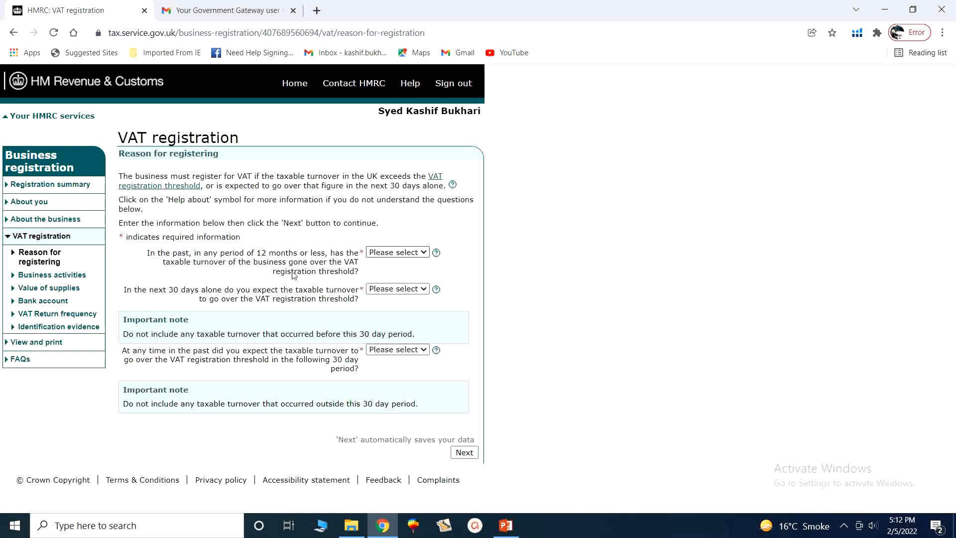
Step: Answer No, No and Yes to the three threshold questions and submit the page
{"action": "left_click", "coordinate": [399, 252]}
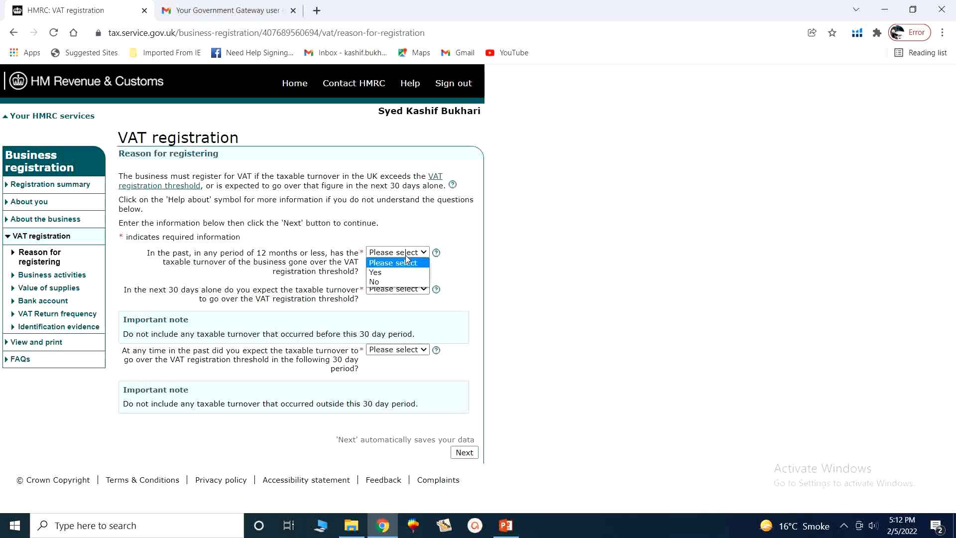
{"action": "left_click", "coordinate": [389, 283]}
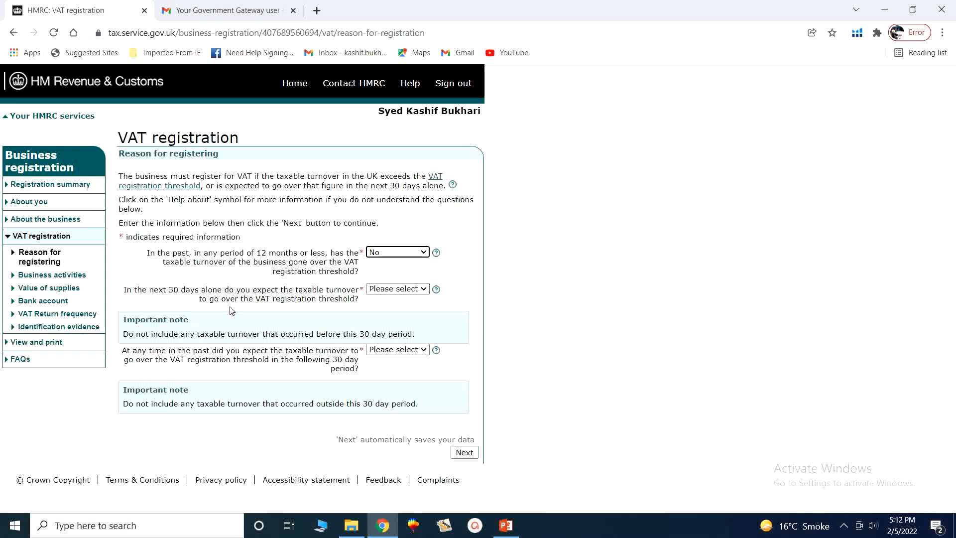
{"action": "left_click", "coordinate": [381, 290]}
{"action": "left_click", "coordinate": [380, 318]}
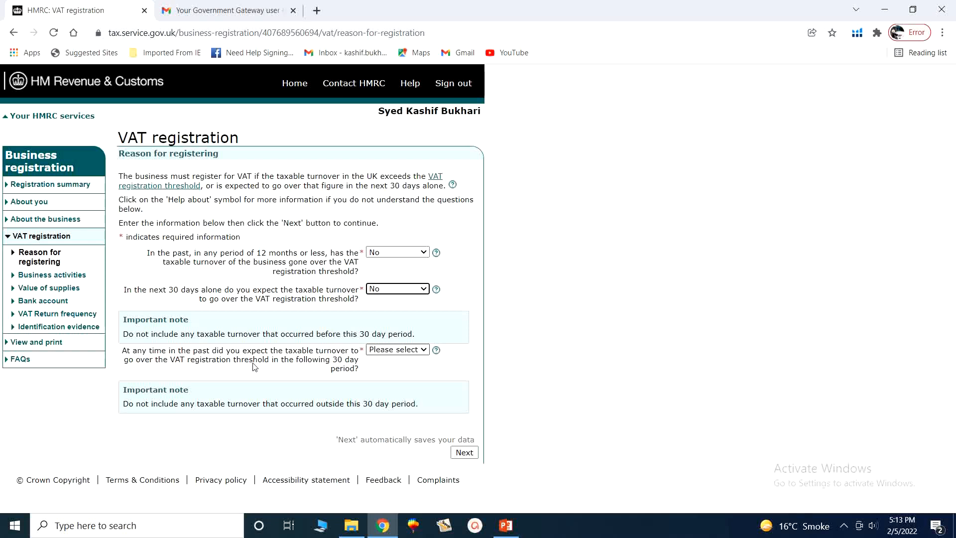
{"action": "left_click", "coordinate": [420, 350]}
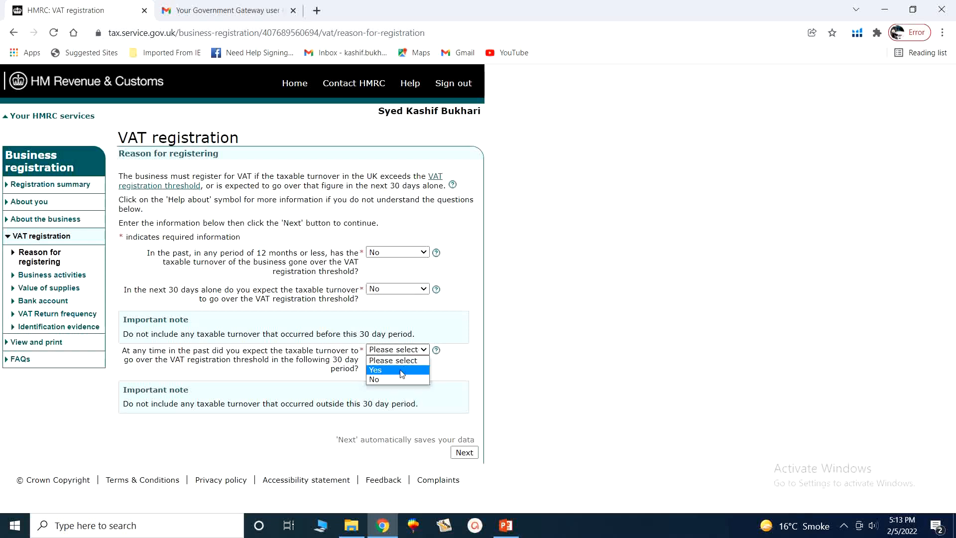
{"action": "left_click", "coordinate": [397, 376]}
{"action": "scroll", "coordinate": [373, 387], "scroll_direction": "down", "scroll_amount": 1}
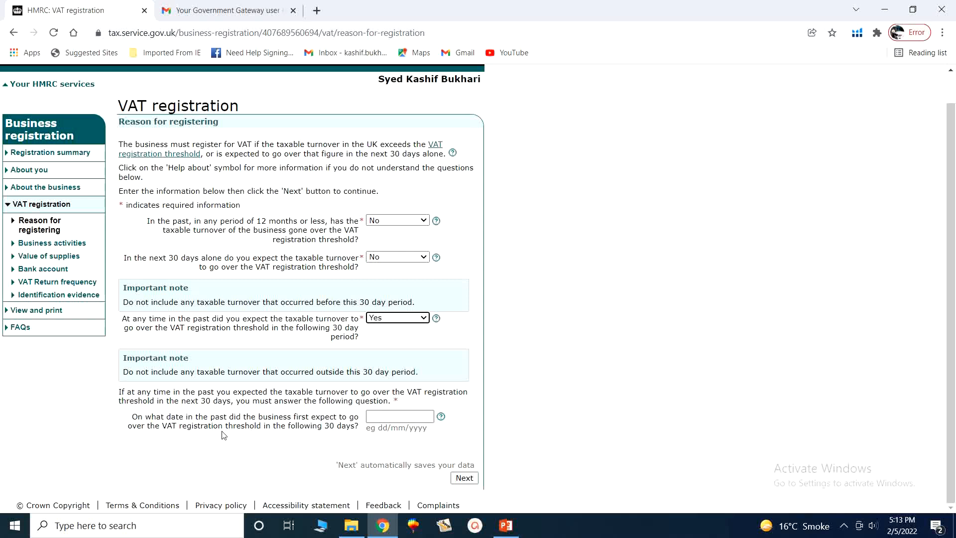
{"action": "left_click", "coordinate": [376, 415]}
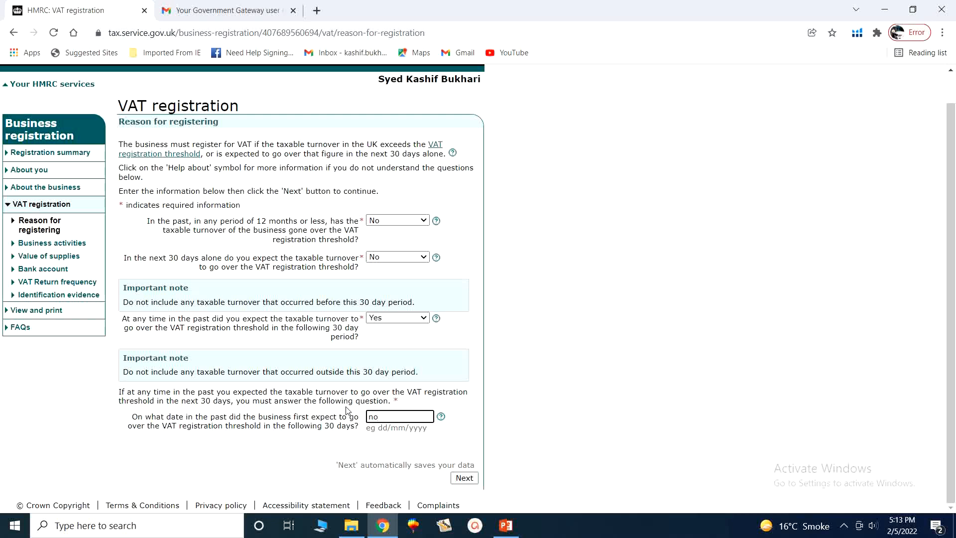
{"action": "left_click", "coordinate": [476, 480]}
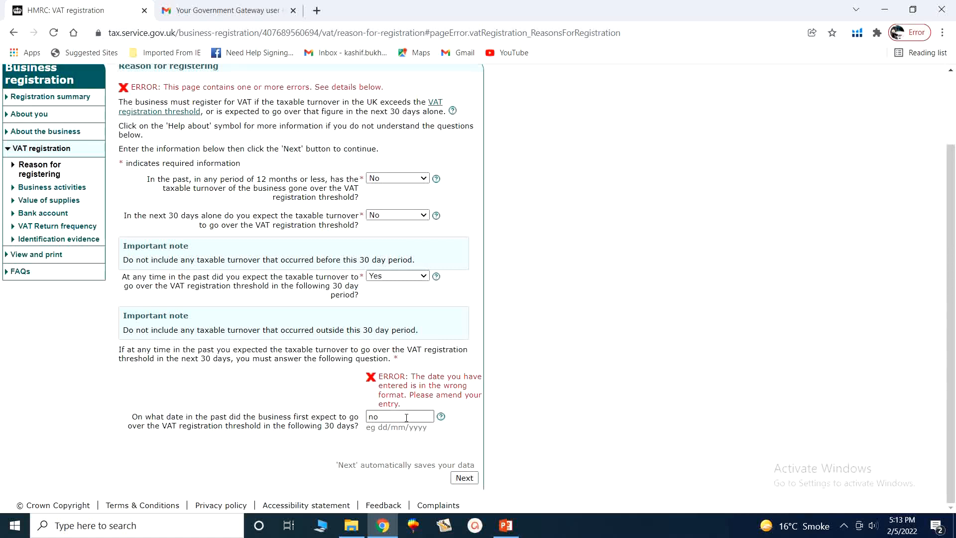
Step: Replace the invalid date with '02', then change the past-expectation answer to No and submit
{"action": "left_click_drag", "start_coordinate": [406, 418], "coordinate": [305, 420]}
{"action": "type", "text": "02/07/2021"}
{"action": "left_click", "coordinate": [464, 478]}
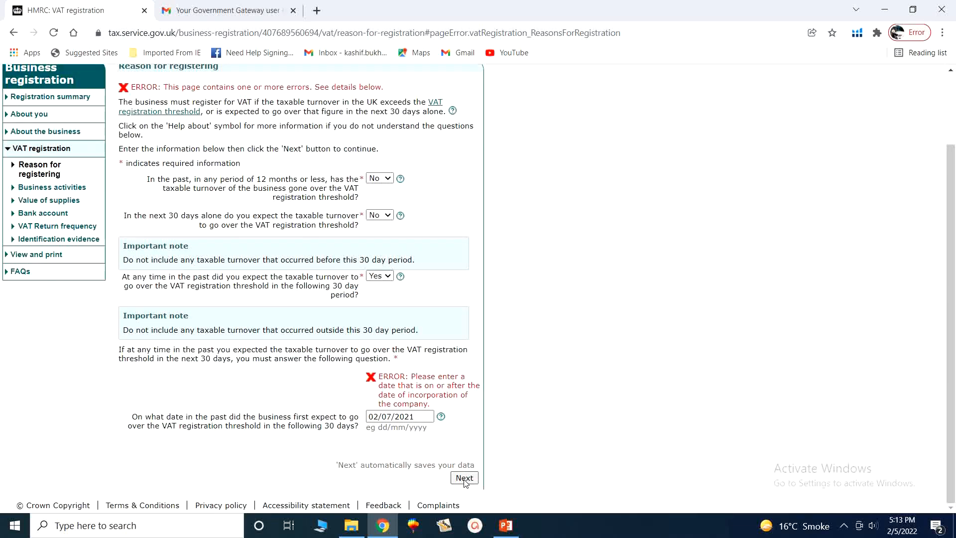
{"action": "left_click", "coordinate": [380, 276]}
{"action": "left_click", "coordinate": [379, 296]}
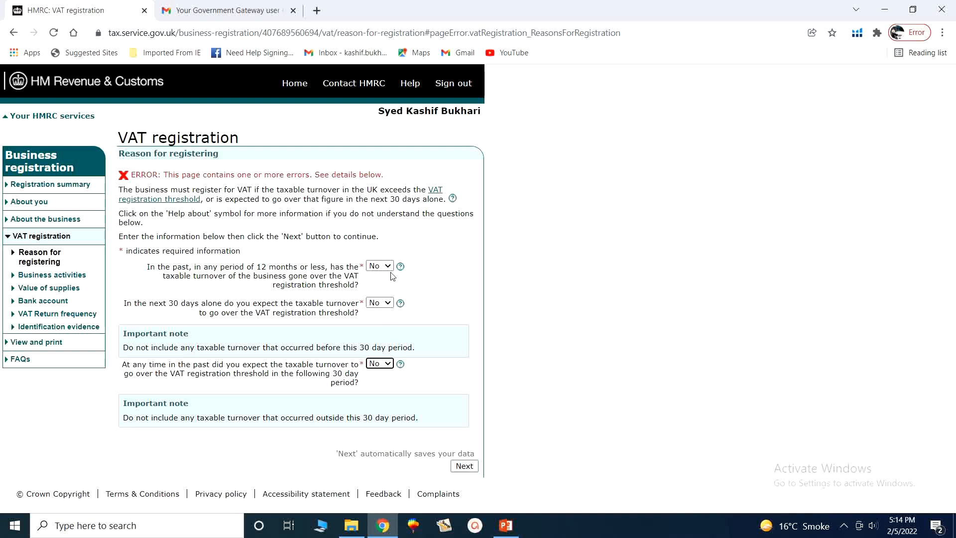
{"action": "left_click", "coordinate": [463, 466]}
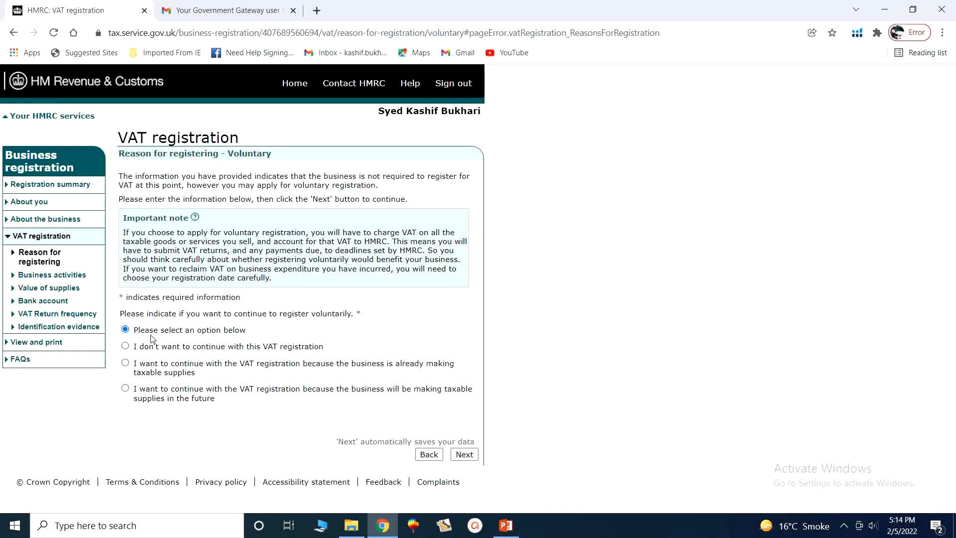
Step: Choose 'already making taxable supplies' and set the registration date to 02/04/2022
{"action": "left_click", "coordinate": [126, 363]}
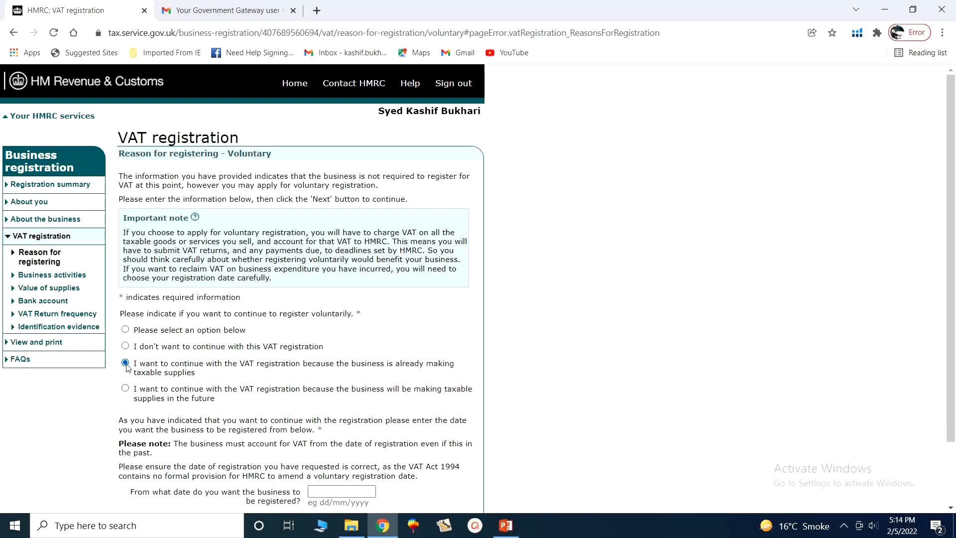
{"action": "scroll", "coordinate": [298, 394], "scroll_direction": "down", "scroll_amount": 3}
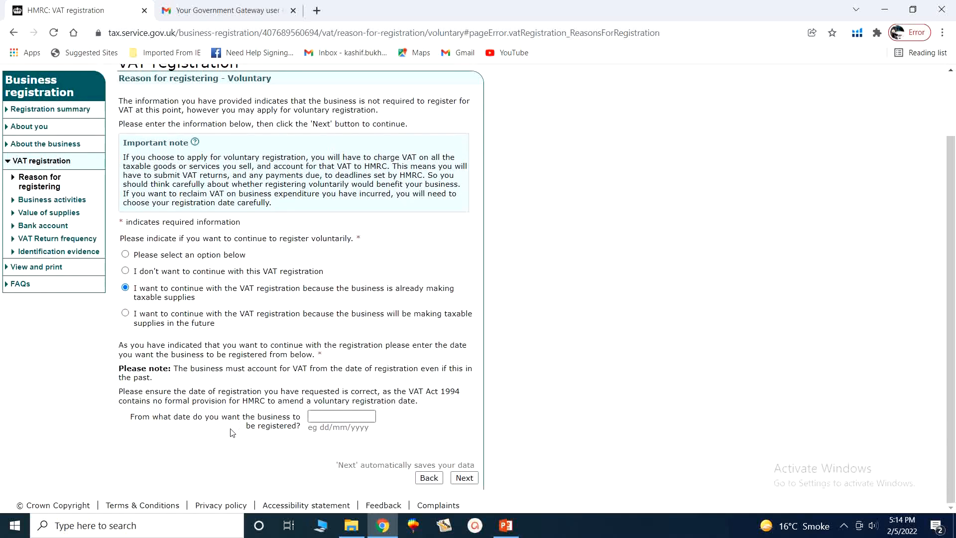
{"action": "left_click", "coordinate": [354, 415]}
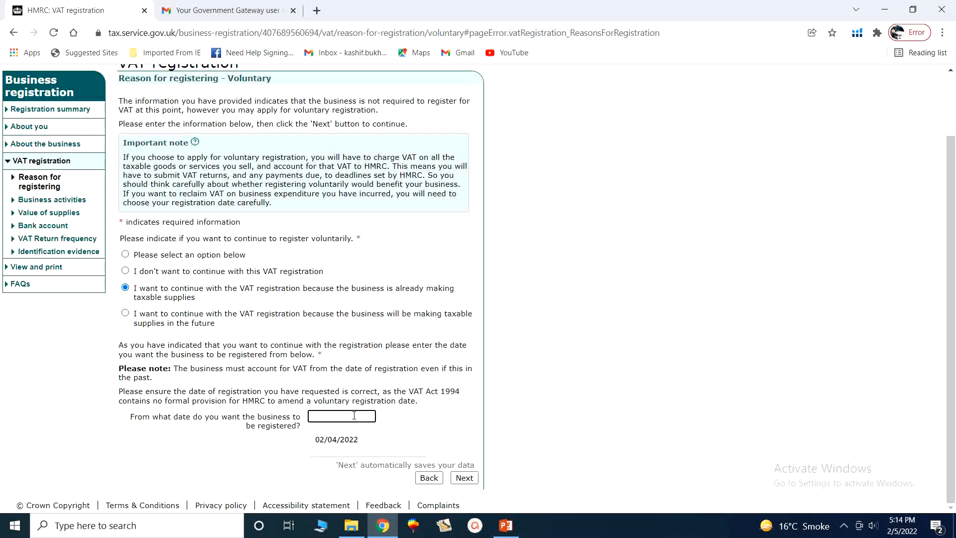
{"action": "left_click", "coordinate": [350, 440]}
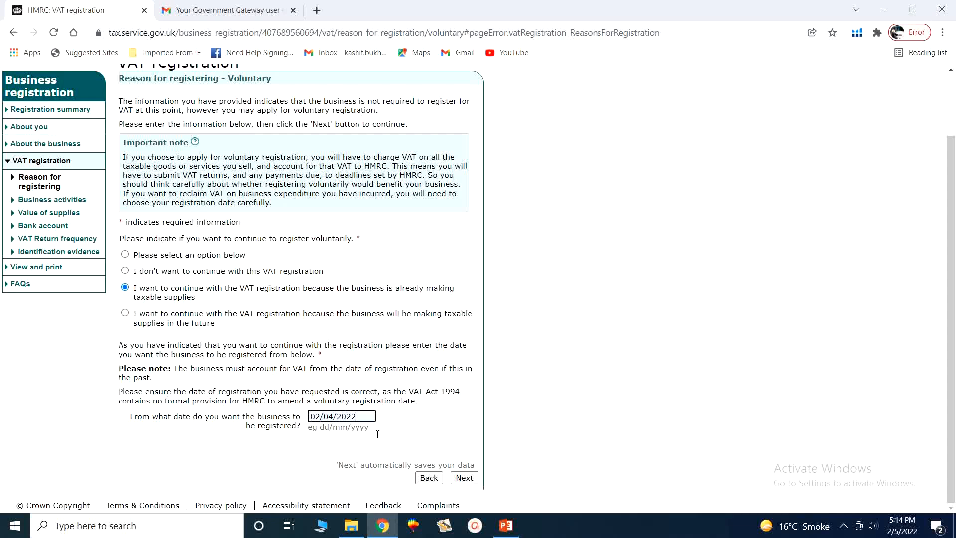
{"action": "left_click", "coordinate": [465, 479]}
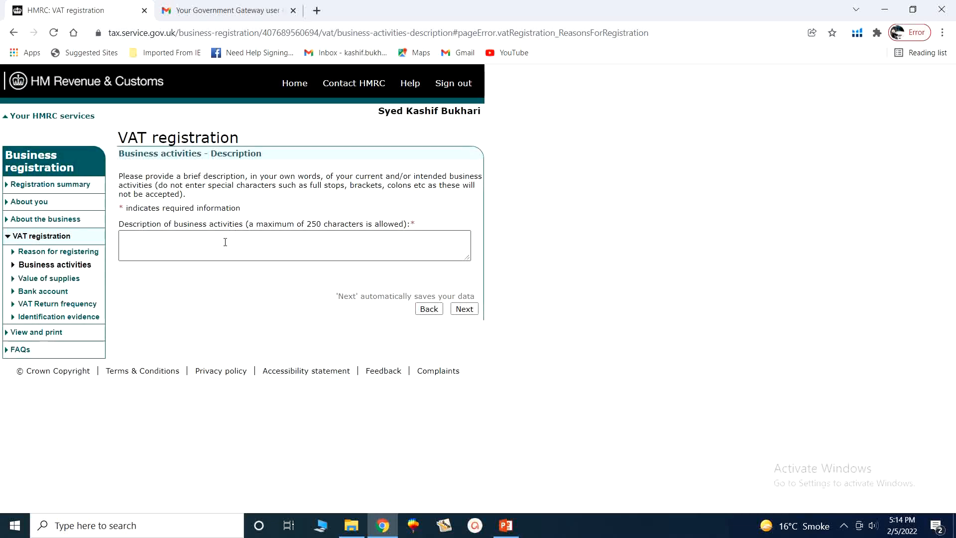
Step: Describe the business as 'Selling on Amazon' and search activities by SIC code 47910
{"action": "left_click", "coordinate": [225, 242]}
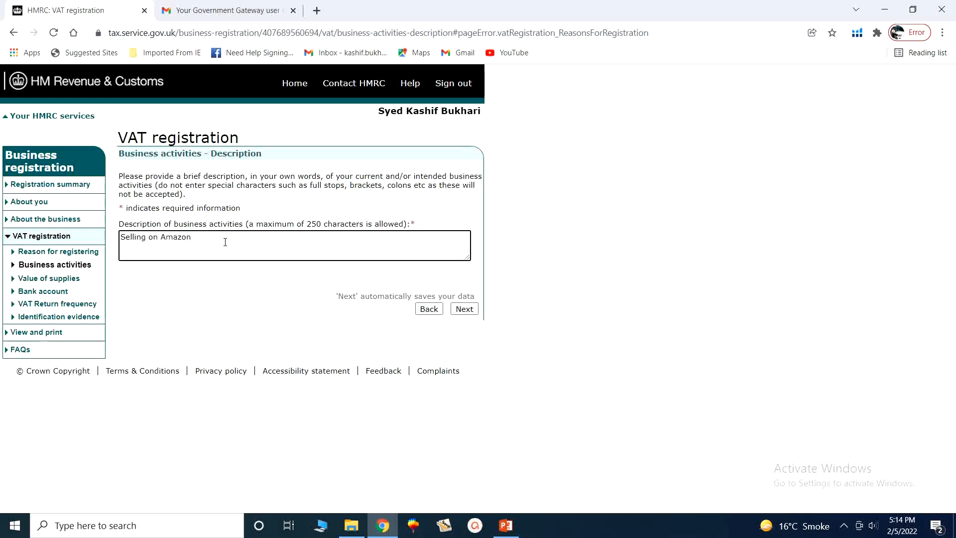
{"action": "left_click", "coordinate": [463, 310]}
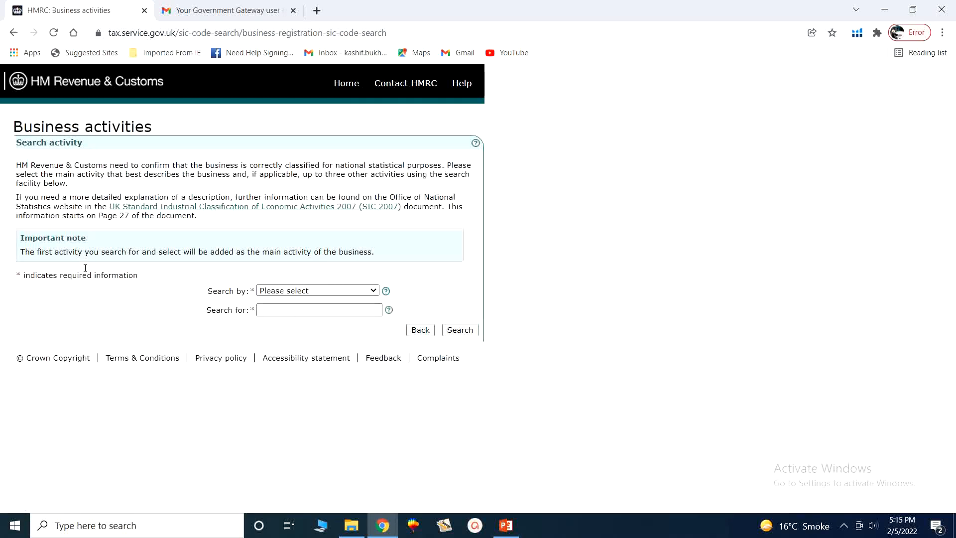
{"action": "left_click", "coordinate": [309, 292]}
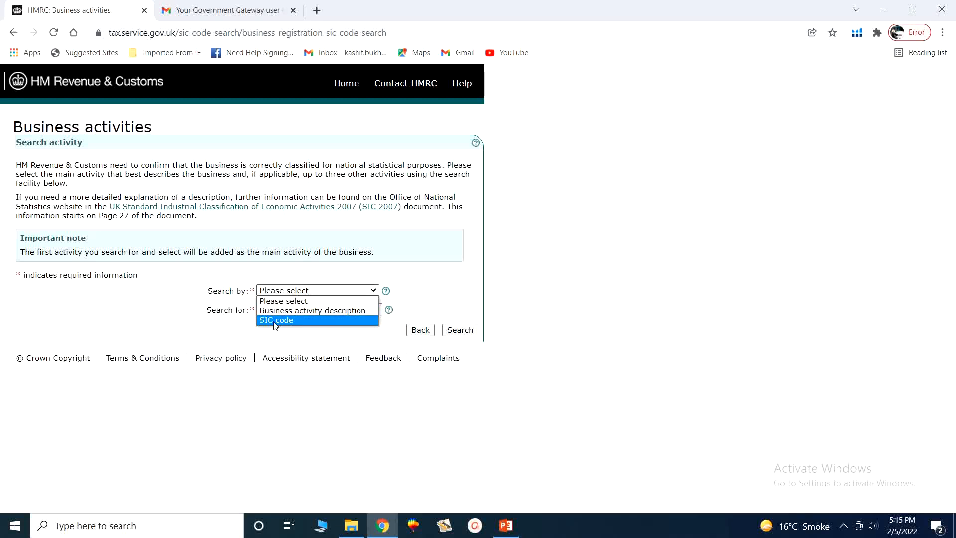
{"action": "left_click", "coordinate": [289, 322]}
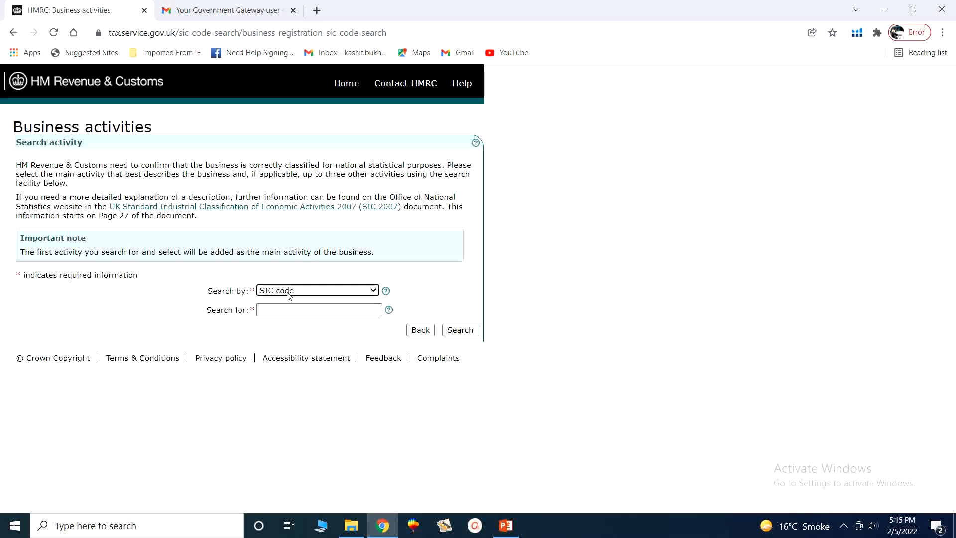
{"action": "left_click", "coordinate": [289, 310]}
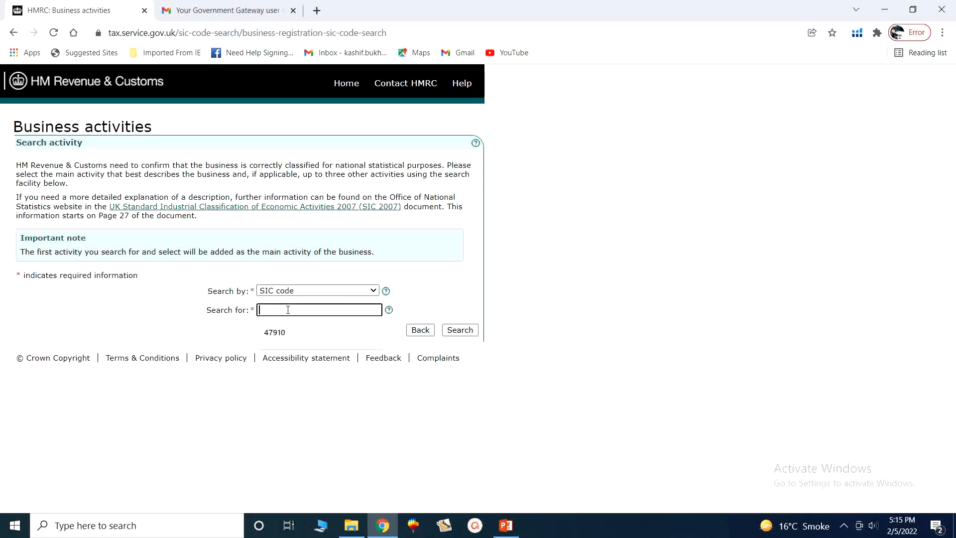
{"action": "left_click", "coordinate": [270, 337]}
{"action": "left_click", "coordinate": [459, 330]}
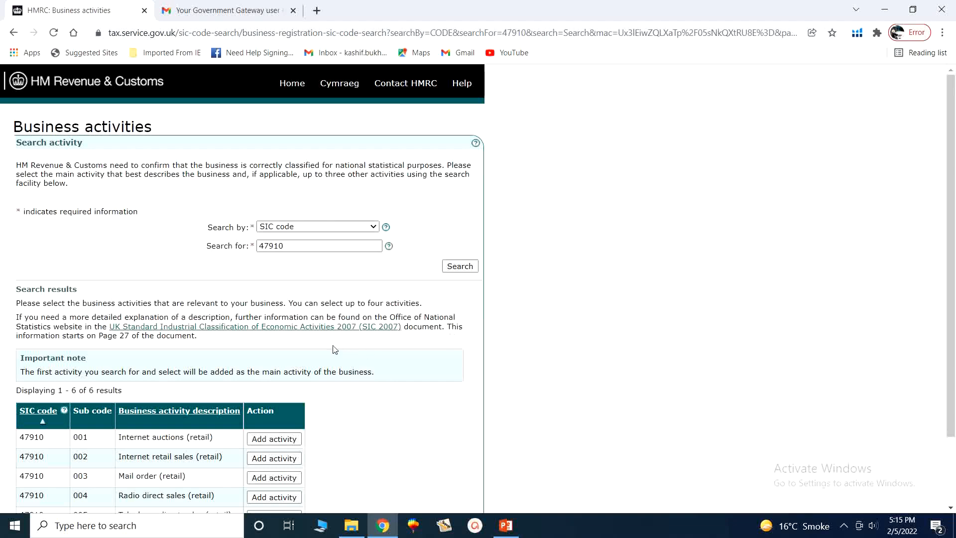
Step: Add Internet retail sales (002) and Radio direct sales (004) as the business activities
{"action": "scroll", "coordinate": [286, 259], "scroll_direction": "down", "scroll_amount": 2}
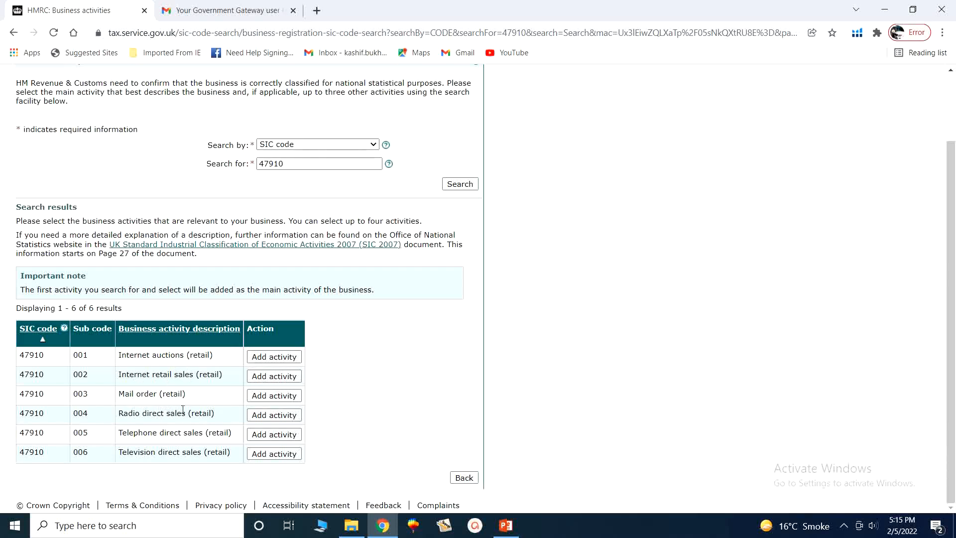
{"action": "left_click", "coordinate": [269, 377]}
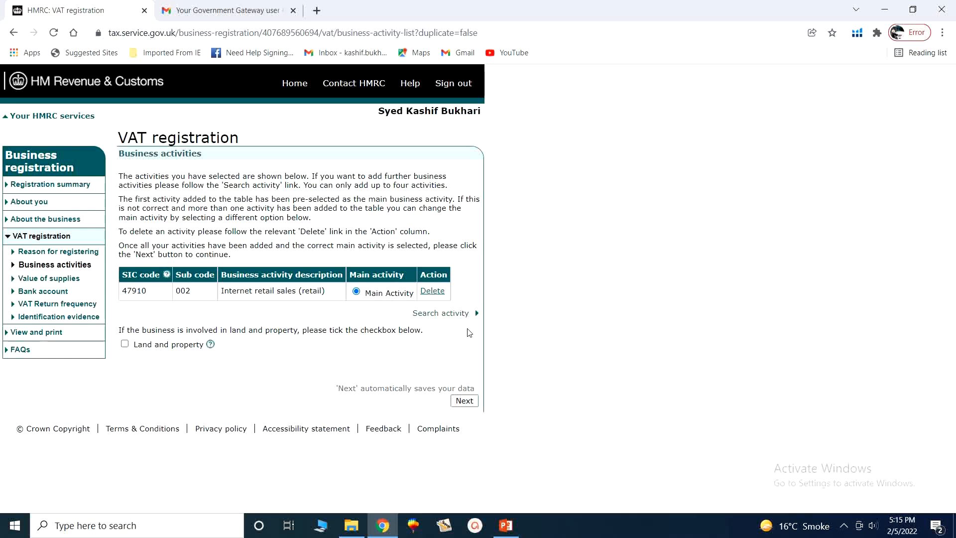
{"action": "left_click", "coordinate": [459, 314]}
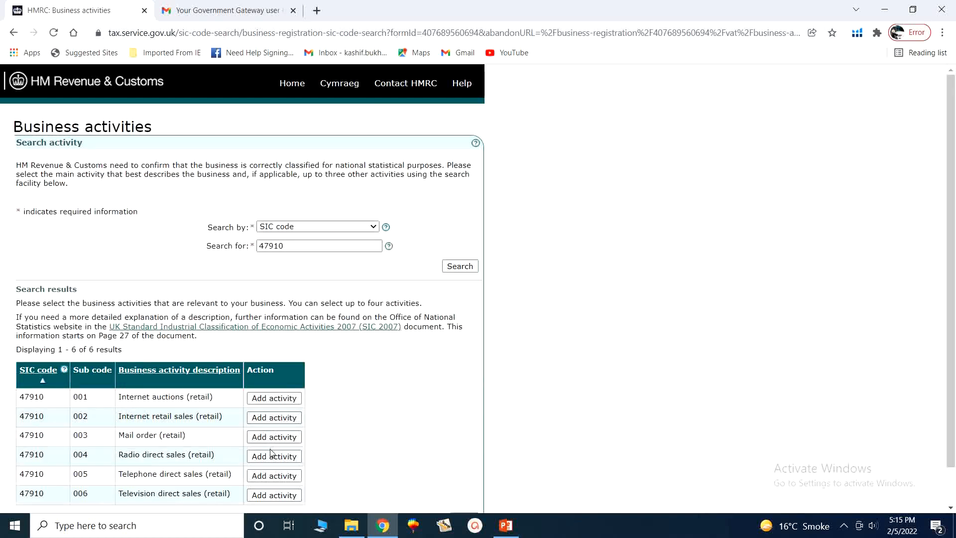
{"action": "left_click", "coordinate": [272, 455]}
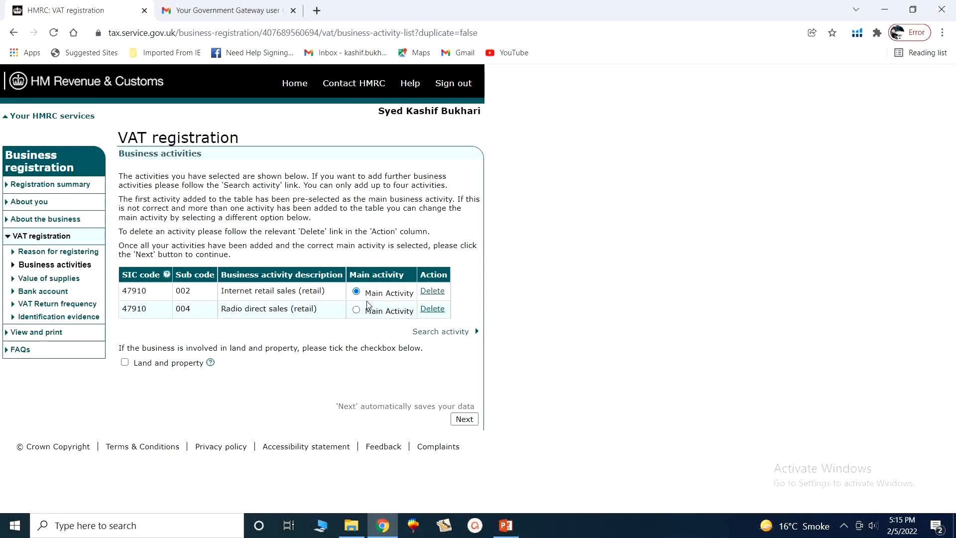
{"action": "left_click", "coordinate": [463, 420]}
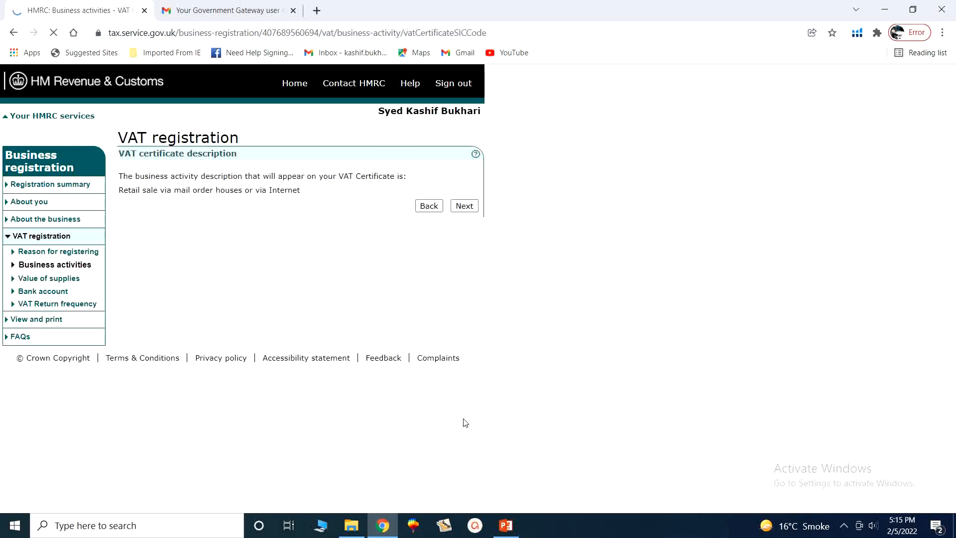
Step: Accept the VAT certificate description and answer No to other business involvements
{"action": "left_click", "coordinate": [465, 207]}
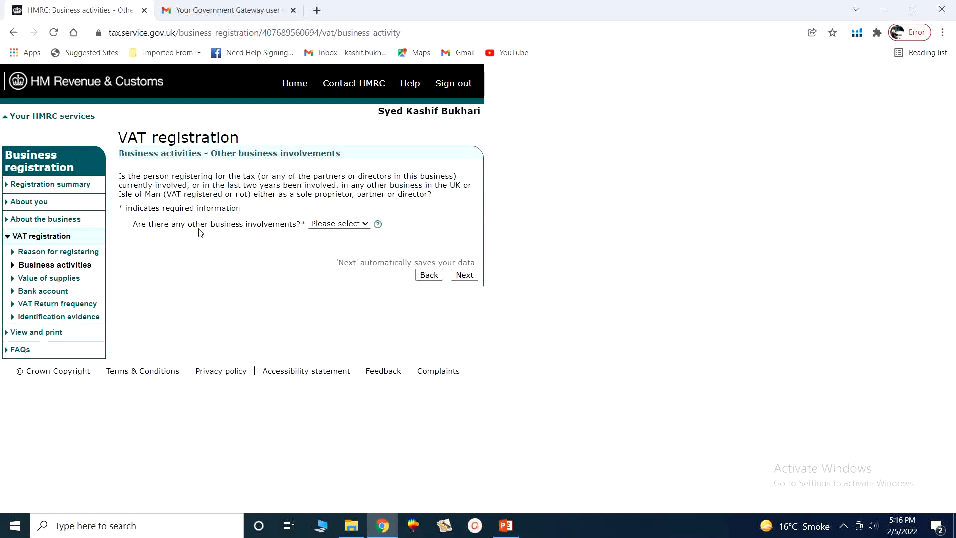
{"action": "left_click", "coordinate": [359, 224]}
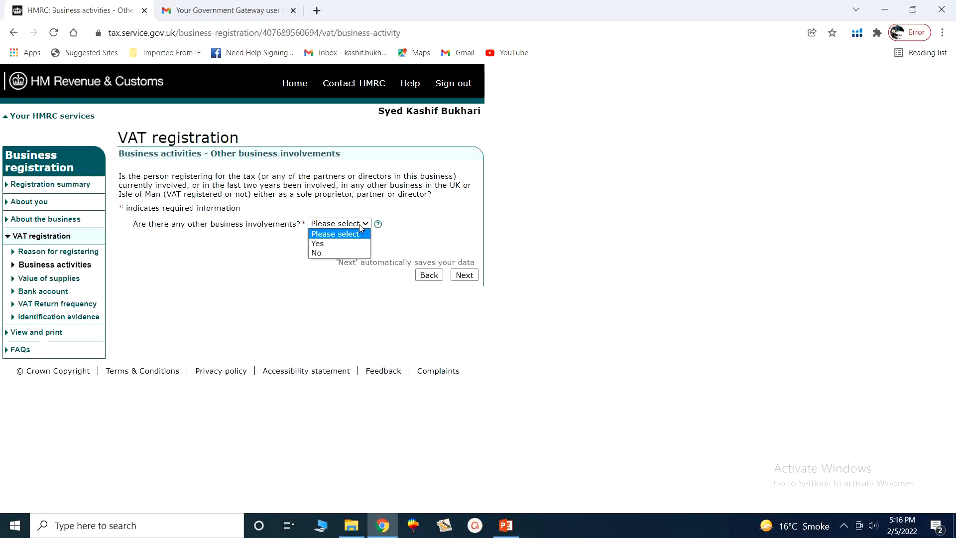
{"action": "left_click", "coordinate": [342, 252]}
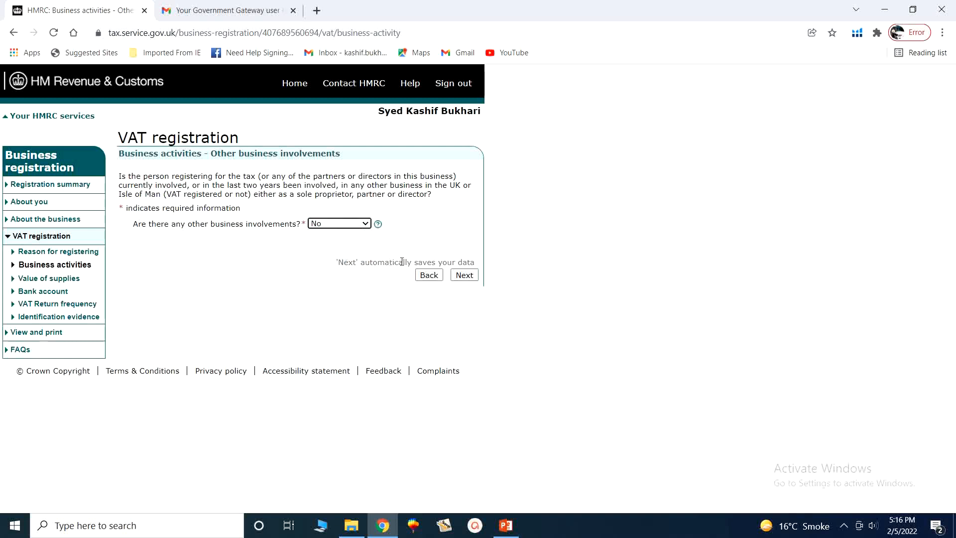
{"action": "left_click", "coordinate": [460, 276]}
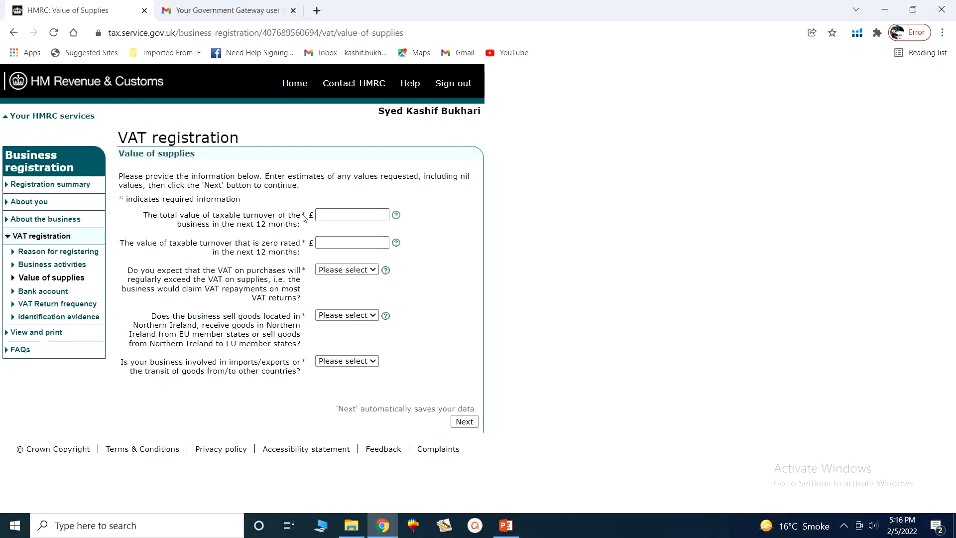
Step: Enter £50000 expected taxable turnover and £0 zero-rated turnover
{"action": "left_click", "coordinate": [339, 213]}
{"action": "left_click", "coordinate": [333, 237]}
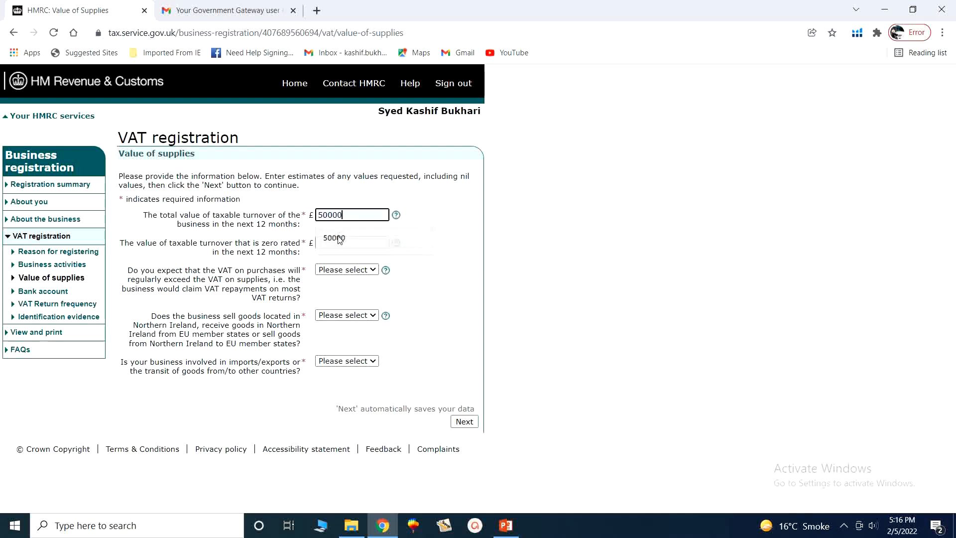
{"action": "left_click", "coordinate": [338, 242]}
{"action": "left_click", "coordinate": [334, 265]}
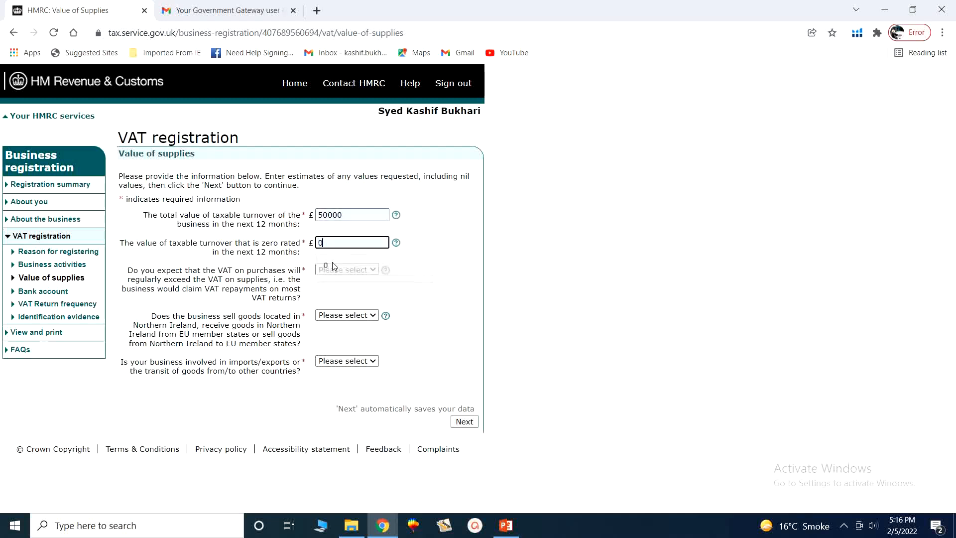
Step: Answer No to VAT repayments and Northern Ireland goods, Yes to imports/exports, No to EORI, and submit
{"action": "left_click", "coordinate": [359, 271]}
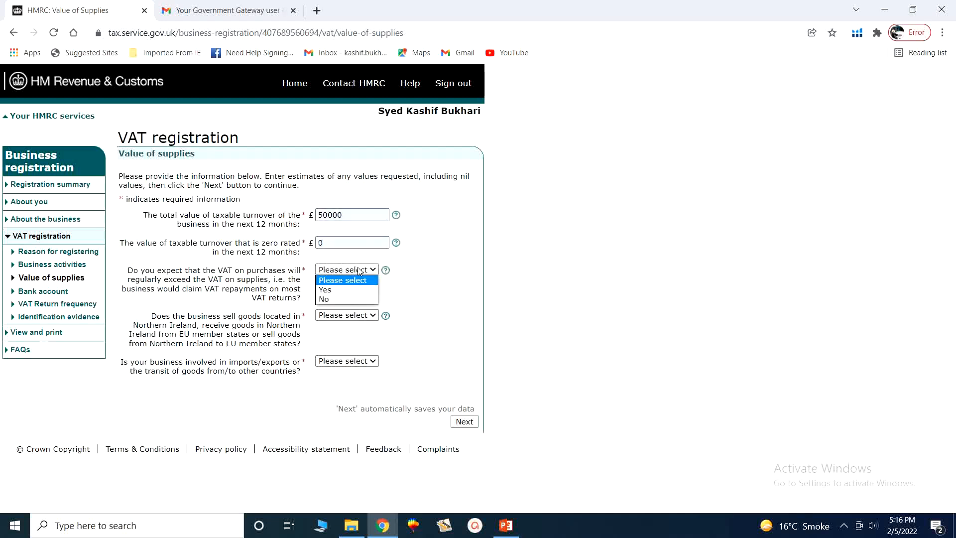
{"action": "left_click", "coordinate": [338, 299]}
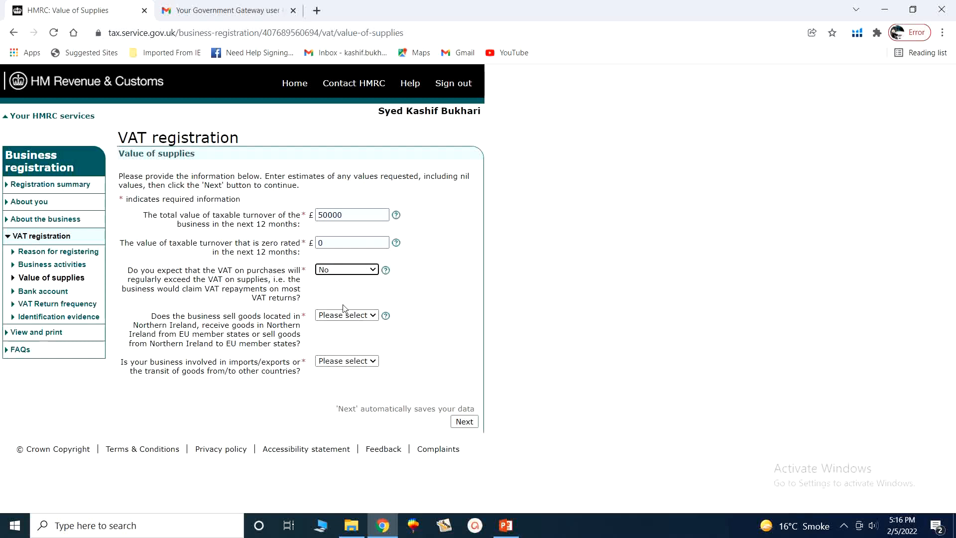
{"action": "left_click", "coordinate": [360, 315]}
{"action": "left_click", "coordinate": [331, 346]}
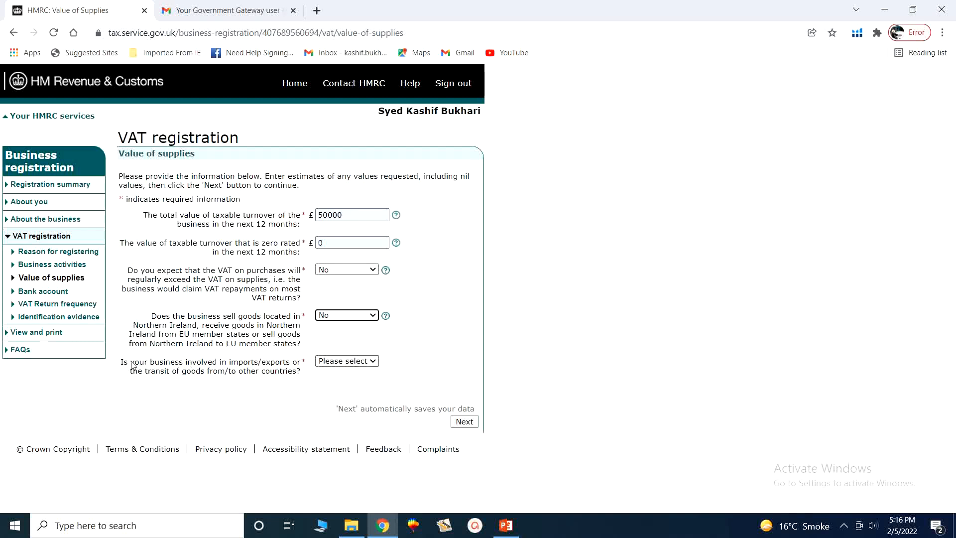
{"action": "left_click", "coordinate": [334, 360]}
{"action": "left_click", "coordinate": [328, 383]}
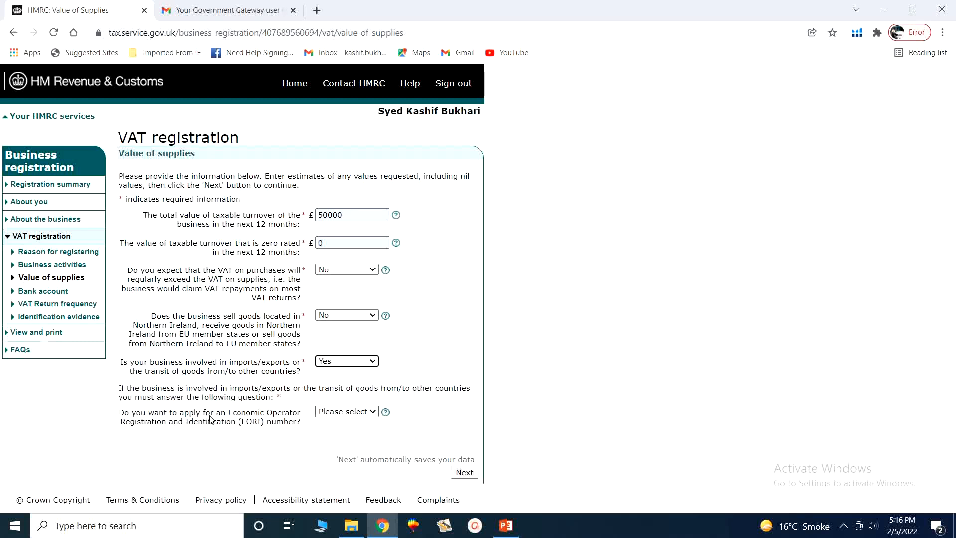
{"action": "left_click", "coordinate": [350, 413]}
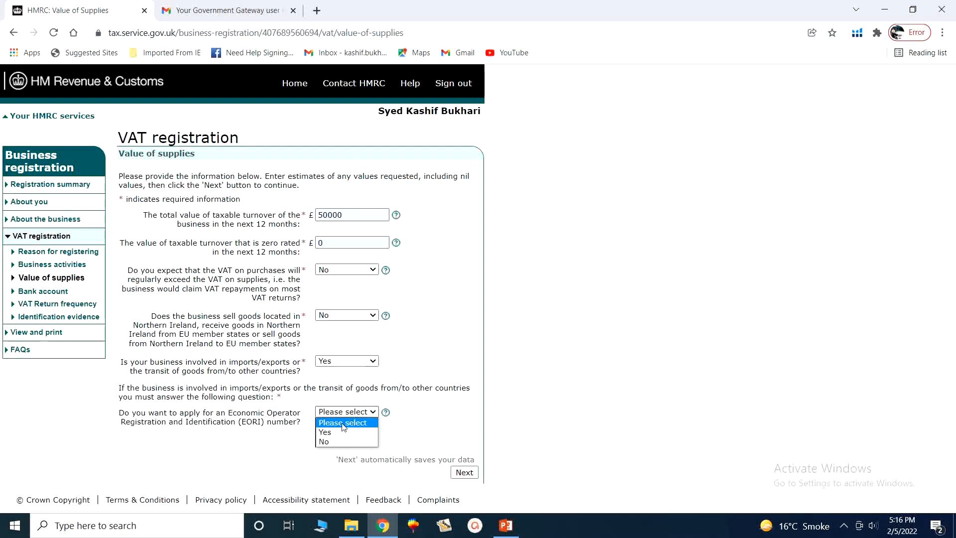
{"action": "left_click", "coordinate": [328, 442]}
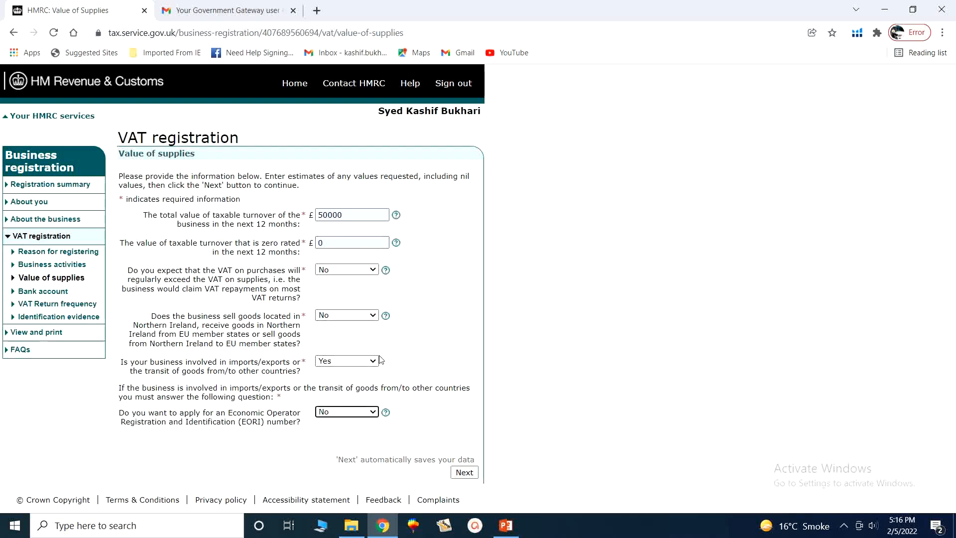
{"action": "left_click", "coordinate": [465, 473]}
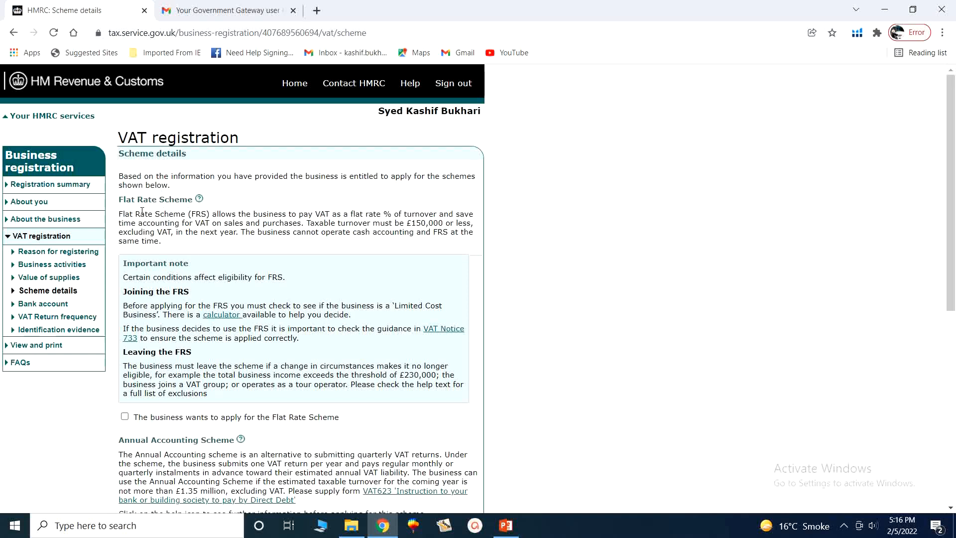
Step: Save scheme details with the business declining all VAT schemes, including Flat Rate
{"action": "scroll", "coordinate": [201, 238], "scroll_direction": "down", "scroll_amount": 2}
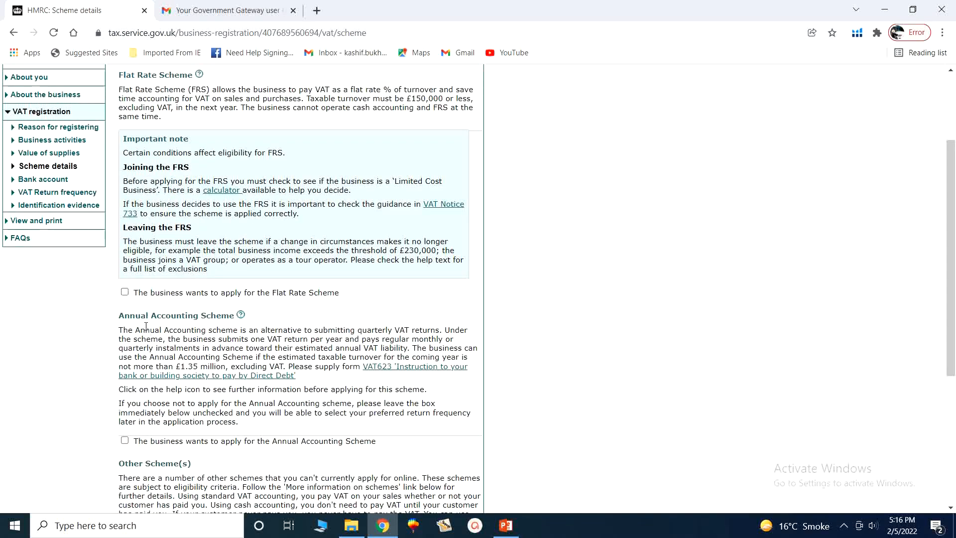
{"action": "scroll", "coordinate": [204, 318], "scroll_direction": "down", "scroll_amount": 3}
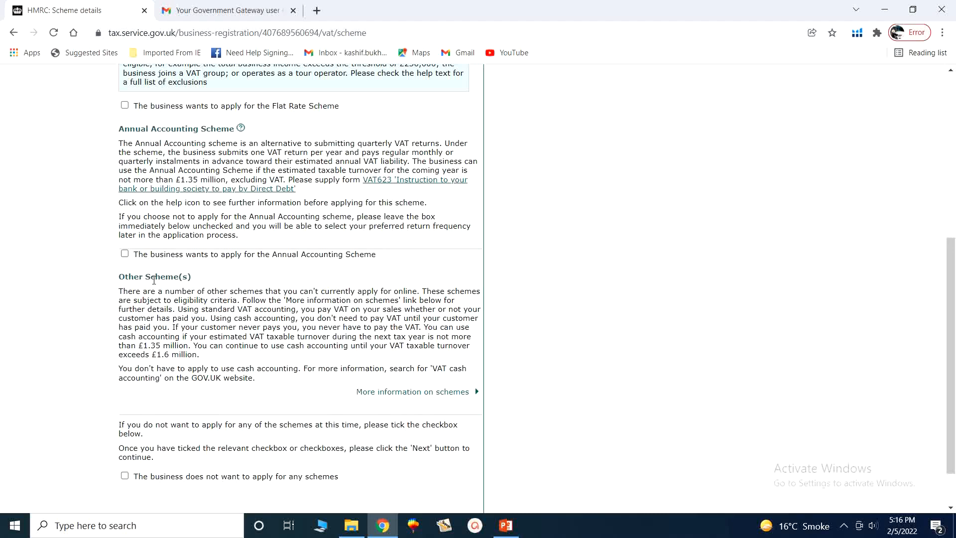
{"action": "scroll", "coordinate": [157, 295], "scroll_direction": "down", "scroll_amount": 1}
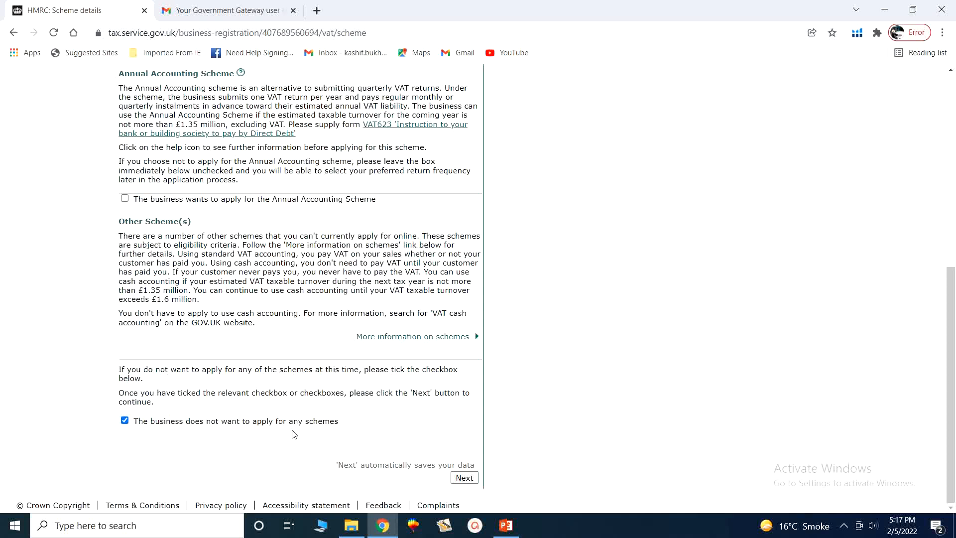
{"action": "left_click", "coordinate": [463, 478]}
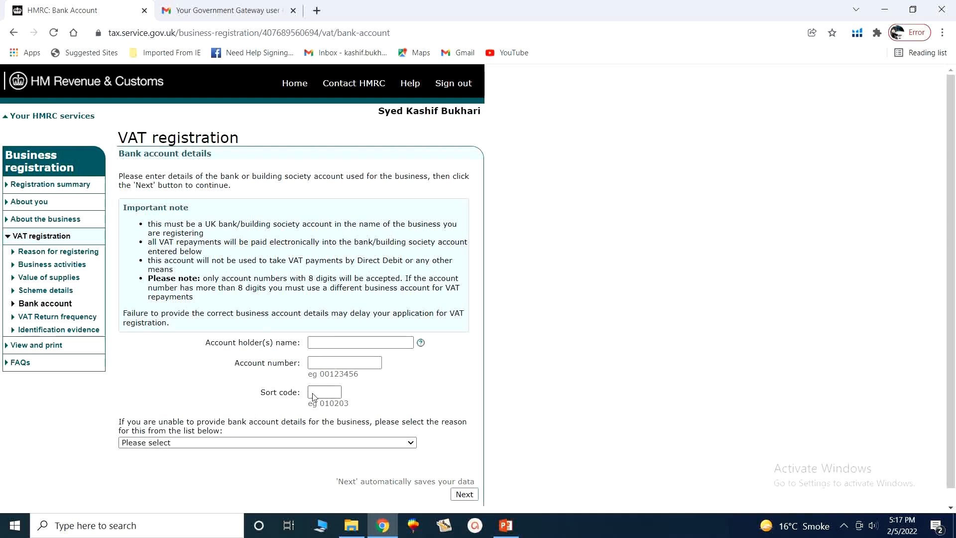
Step: Give 'Bank account is in the process of being set up' as the no-bank-details reason and save
{"action": "scroll", "coordinate": [183, 448], "scroll_direction": "down", "scroll_amount": 1}
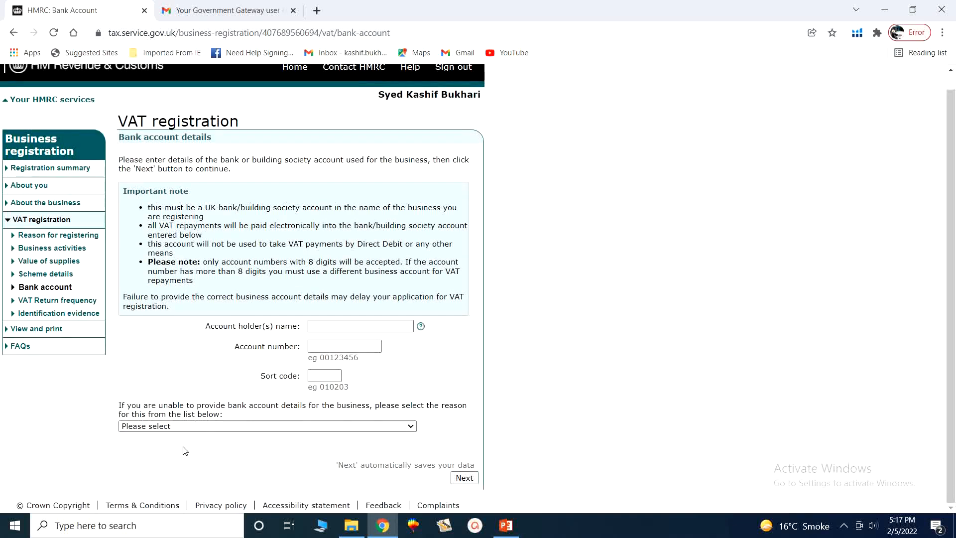
{"action": "left_click", "coordinate": [179, 429]}
{"action": "left_click", "coordinate": [180, 447]}
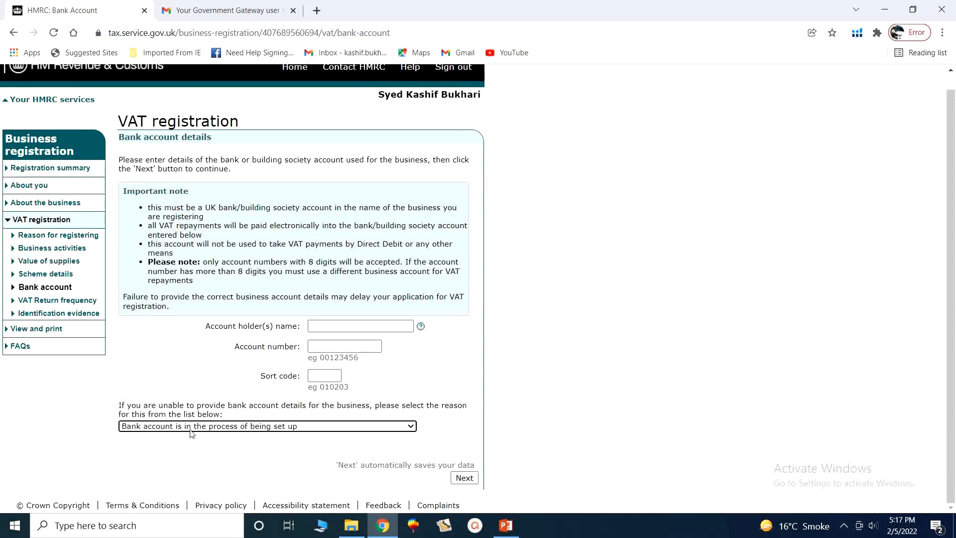
{"action": "left_click", "coordinate": [462, 478]}
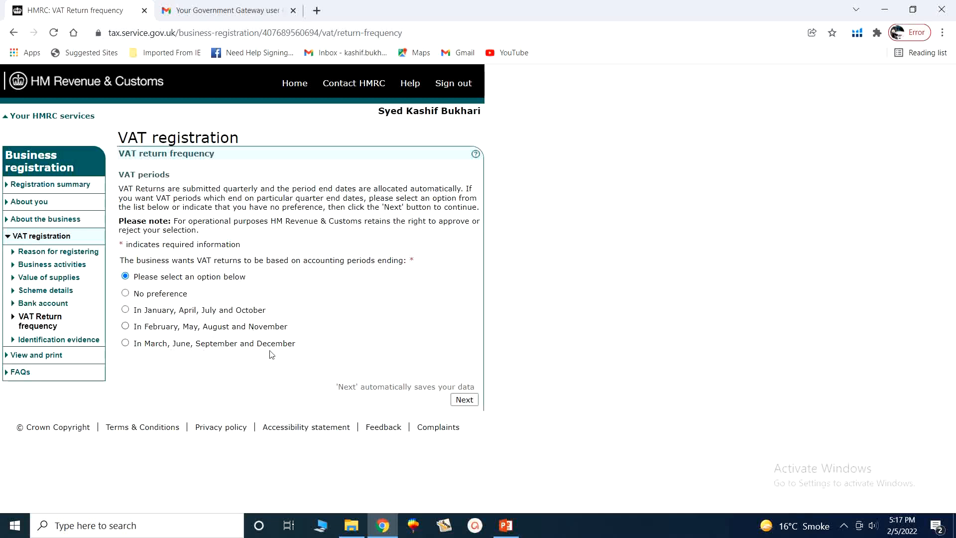
Step: Set VAT return periods to February, May, August and November and save
{"action": "left_click", "coordinate": [126, 326]}
{"action": "left_click", "coordinate": [456, 403]}
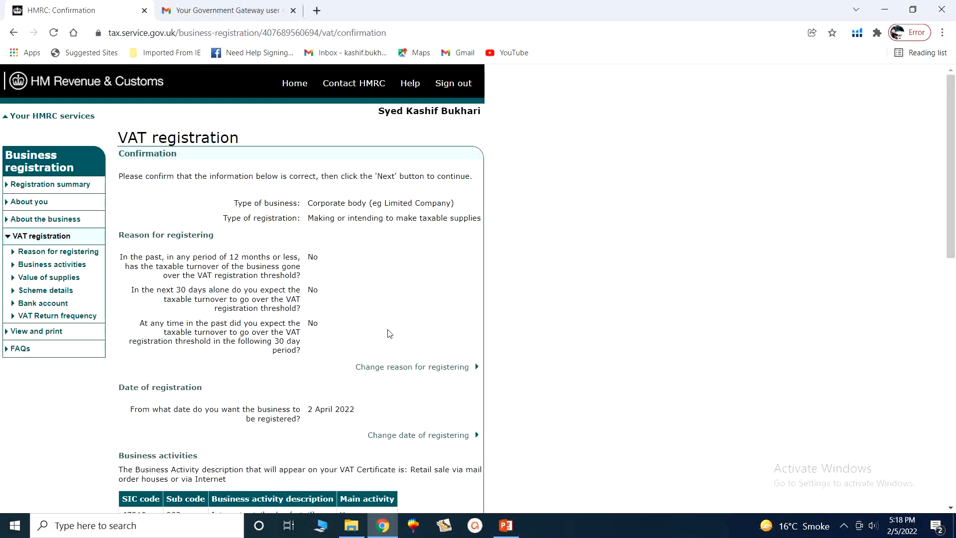
{"action": "scroll", "coordinate": [390, 334], "scroll_direction": "down", "scroll_amount": 4}
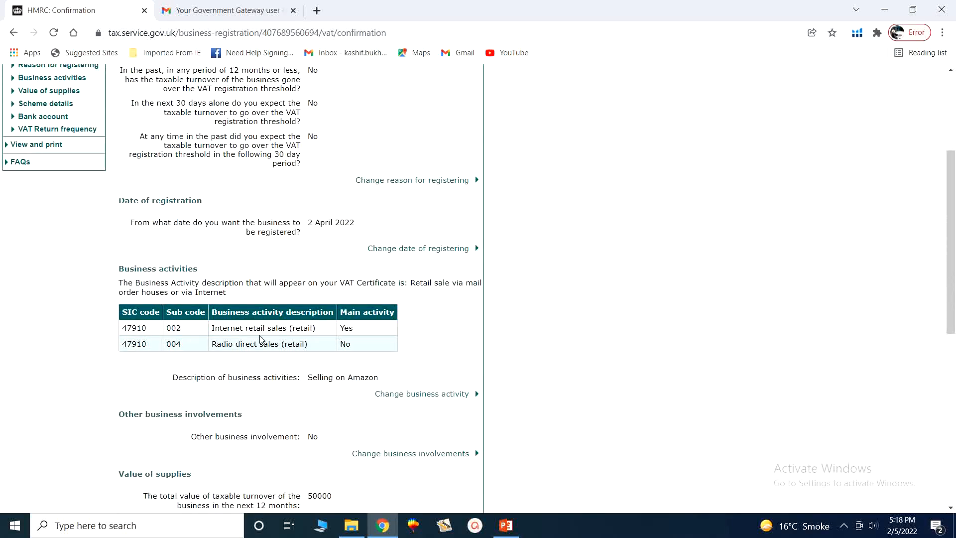
{"action": "scroll", "coordinate": [420, 356], "scroll_direction": "down", "scroll_amount": 5}
{"action": "scroll", "coordinate": [421, 355], "scroll_direction": "down", "scroll_amount": 3}
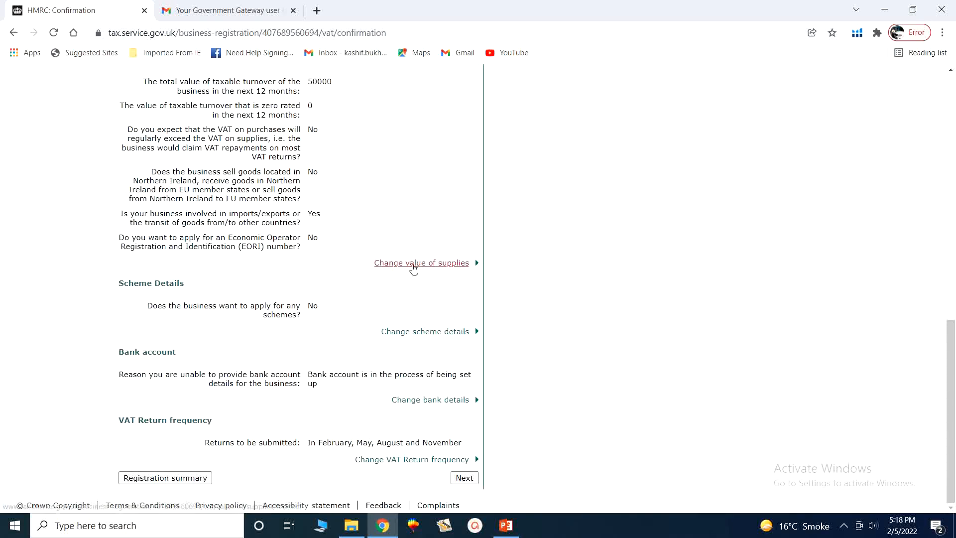
Step: Review and confirm the Confirmation page answers to reach the Registration summary
{"action": "scroll", "coordinate": [407, 271], "scroll_direction": "up", "scroll_amount": 7}
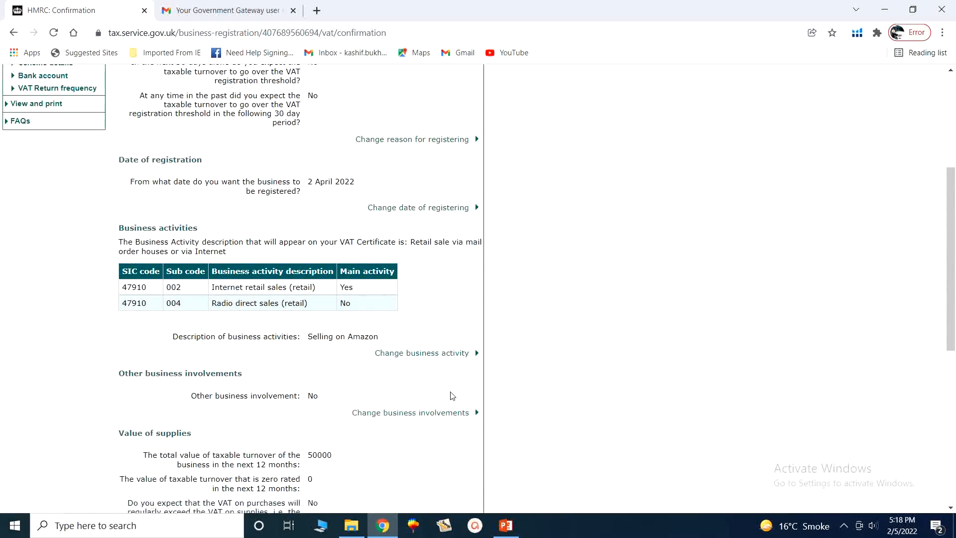
{"action": "scroll", "coordinate": [451, 397], "scroll_direction": "down", "scroll_amount": 7}
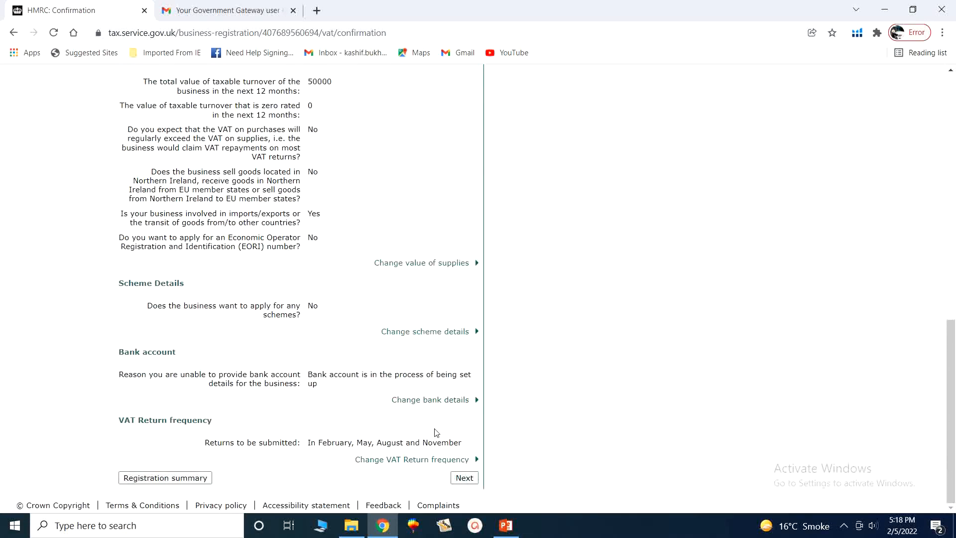
{"action": "left_click", "coordinate": [464, 479]}
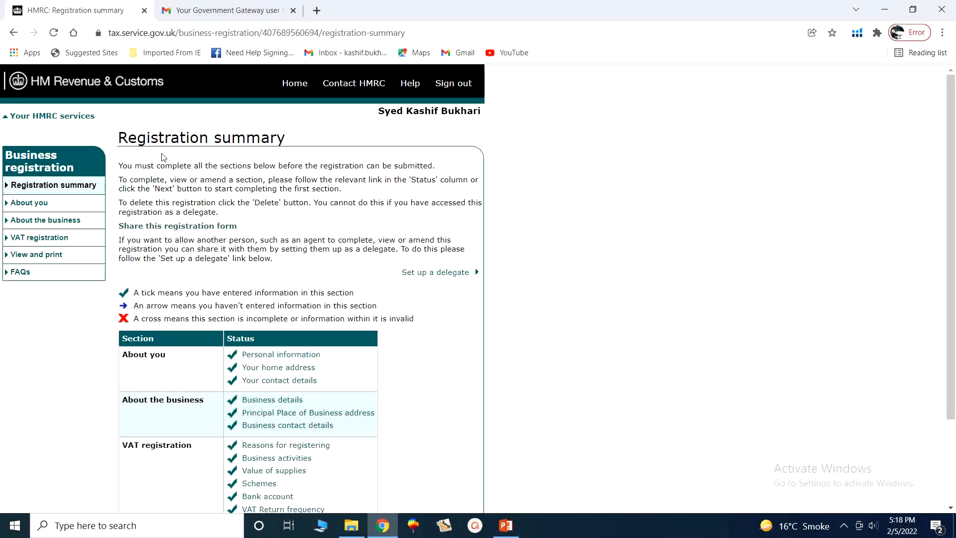
{"action": "scroll", "coordinate": [316, 277], "scroll_direction": "down", "scroll_amount": 2}
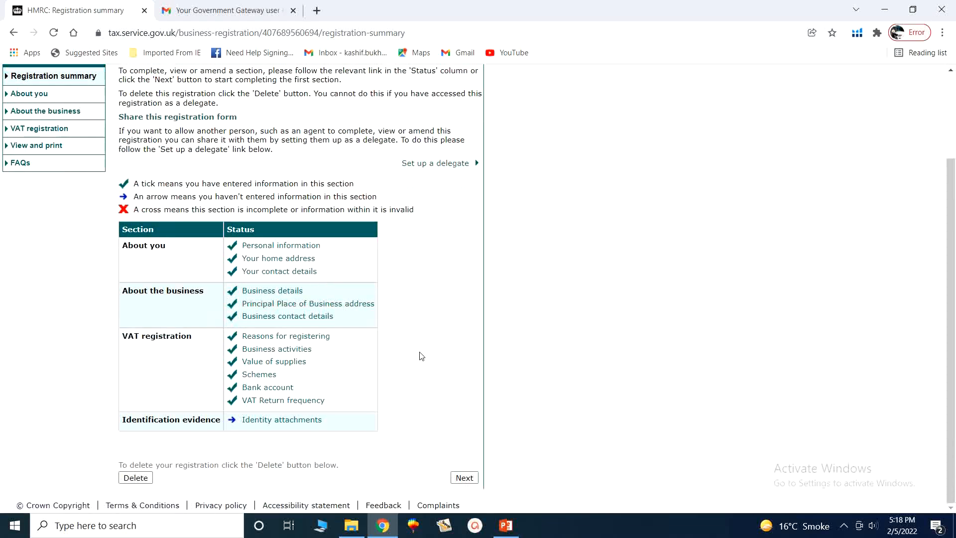
Step: Continue from the Registration summary to the Identification evidence page
{"action": "left_click", "coordinate": [467, 481]}
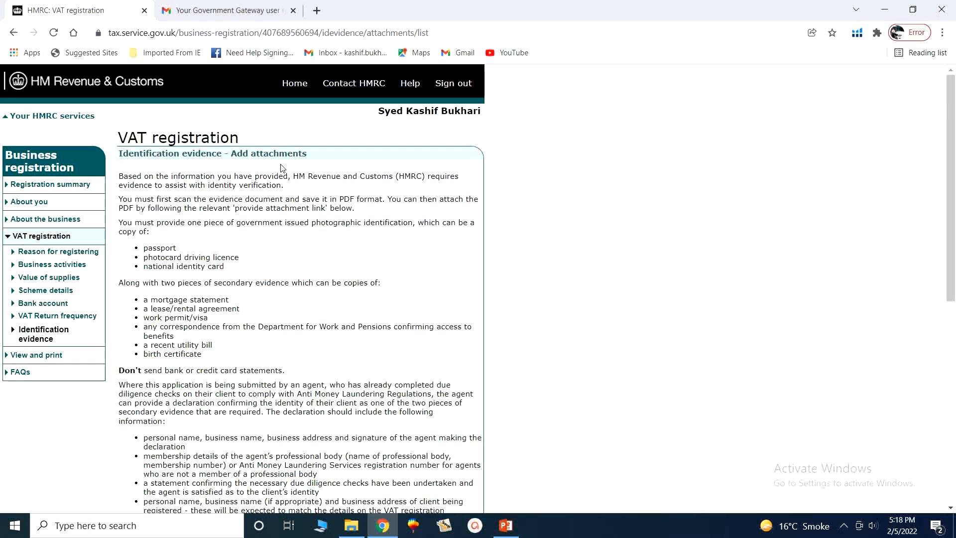
{"action": "scroll", "coordinate": [233, 281], "scroll_direction": "down", "scroll_amount": 1}
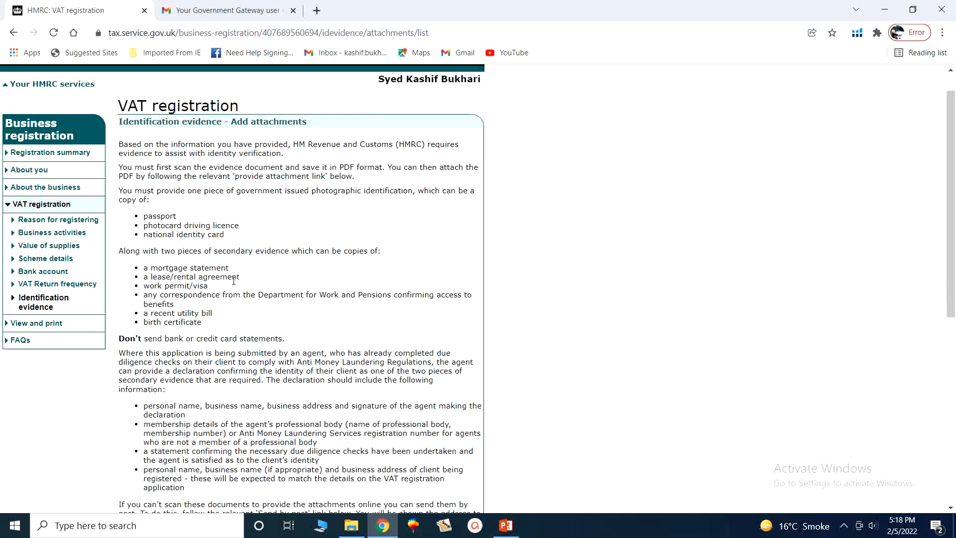
{"action": "scroll", "coordinate": [233, 280], "scroll_direction": "down", "scroll_amount": 5}
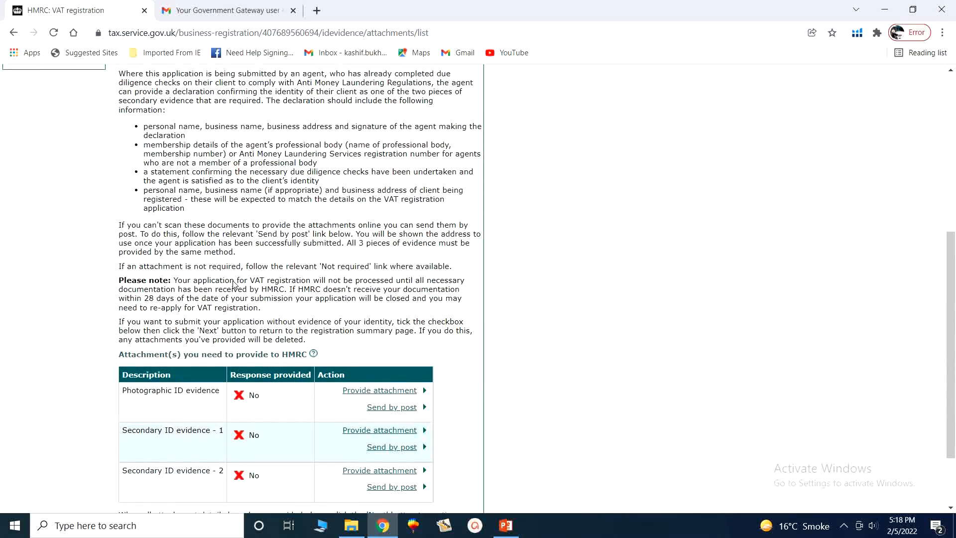
{"action": "scroll", "coordinate": [233, 280], "scroll_direction": "down", "scroll_amount": 1}
{"action": "scroll", "coordinate": [234, 280], "scroll_direction": "up", "scroll_amount": 6}
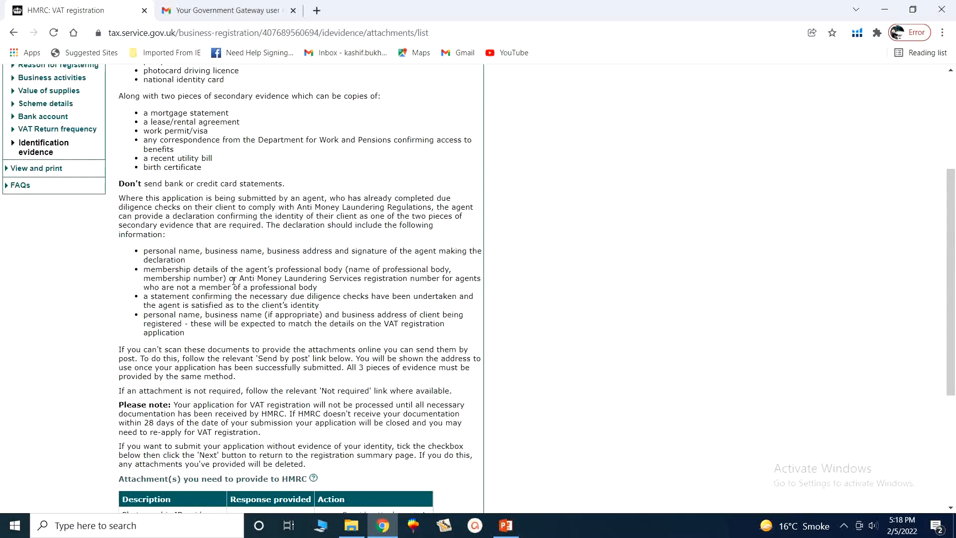
{"action": "scroll", "coordinate": [233, 280], "scroll_direction": "up", "scroll_amount": 1}
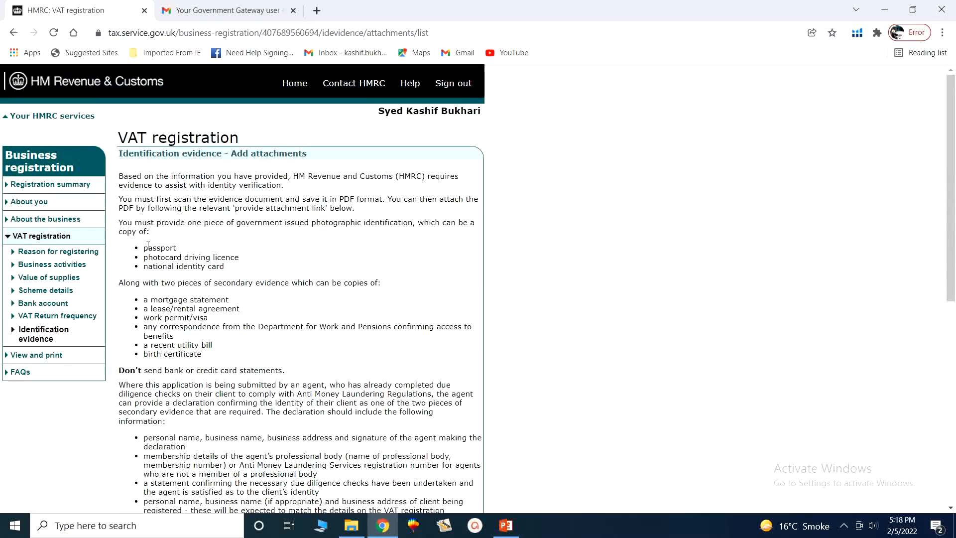
Step: Highlight the accepted photographic ID and secondary evidence document lists
{"action": "left_click_drag", "start_coordinate": [145, 245], "coordinate": [231, 270]}
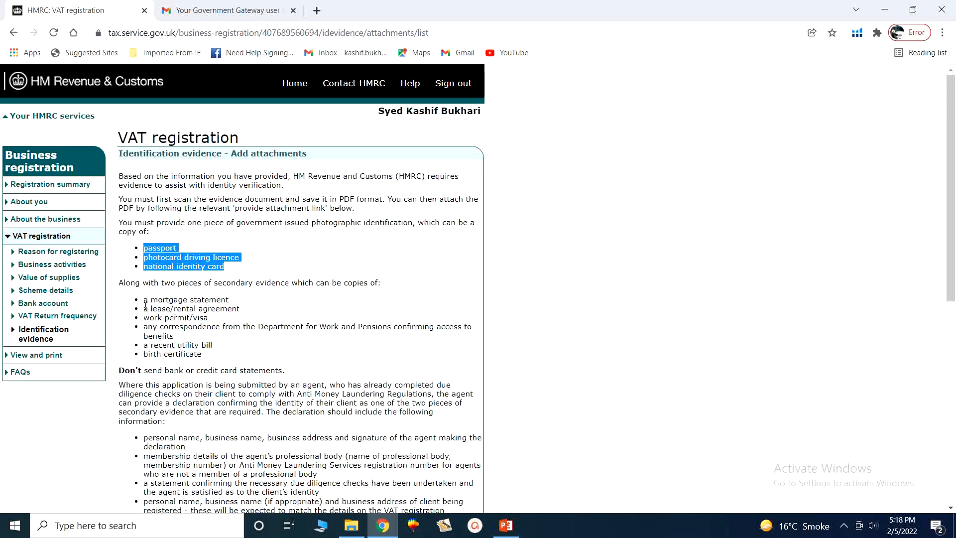
{"action": "left_click_drag", "start_coordinate": [145, 306], "coordinate": [222, 371]}
{"action": "left_click", "coordinate": [348, 380]}
{"action": "scroll", "coordinate": [347, 380], "scroll_direction": "down", "scroll_amount": 4}
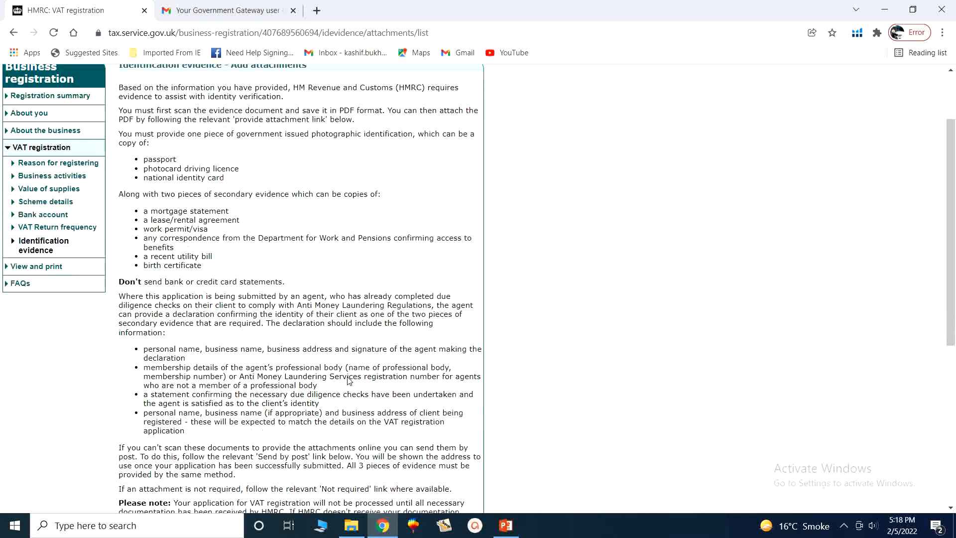
{"action": "scroll", "coordinate": [347, 381], "scroll_direction": "down", "scroll_amount": 3}
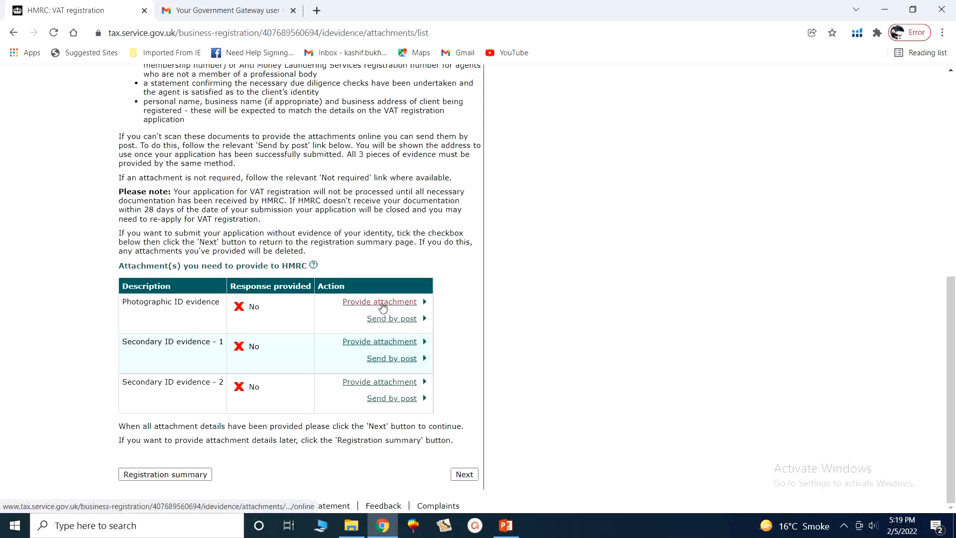
{"action": "scroll", "coordinate": [381, 305], "scroll_direction": "up", "scroll_amount": 8}
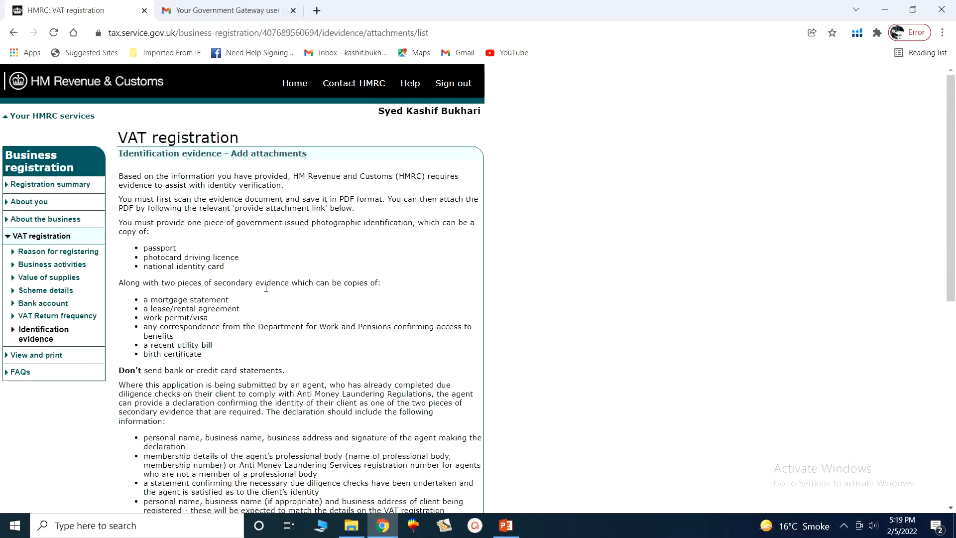
{"action": "scroll", "coordinate": [266, 287], "scroll_direction": "down", "scroll_amount": 7}
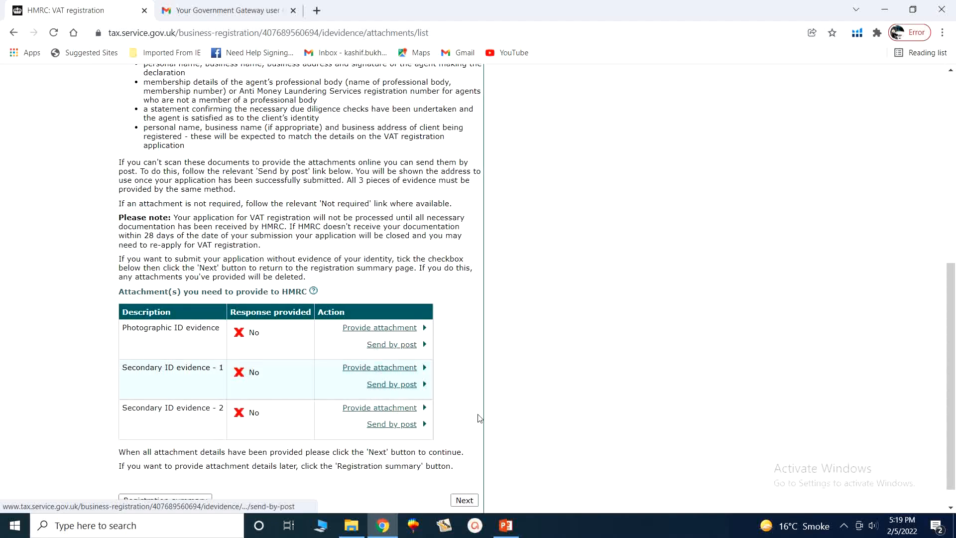
{"action": "scroll", "coordinate": [479, 417], "scroll_direction": "down", "scroll_amount": 1}
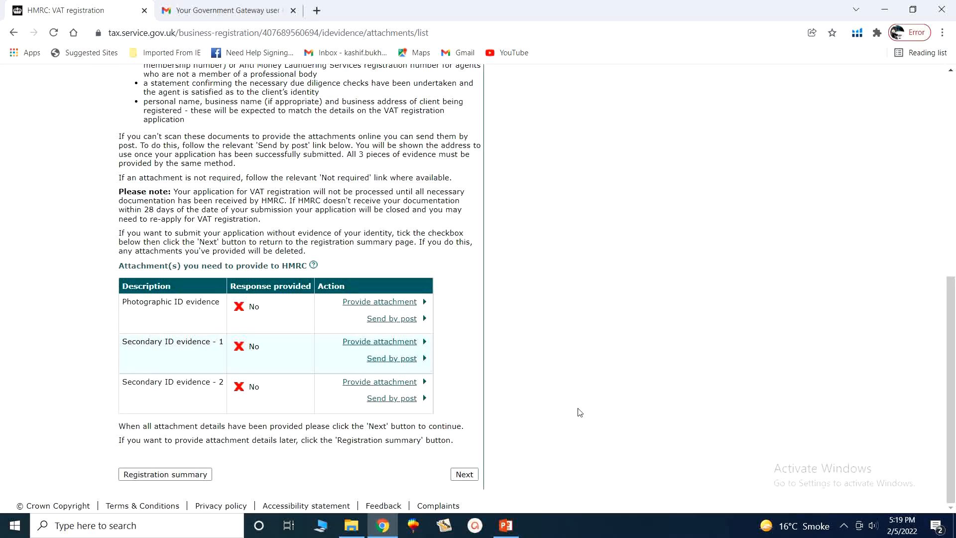
{"action": "scroll", "coordinate": [577, 408], "scroll_direction": "up", "scroll_amount": 8}
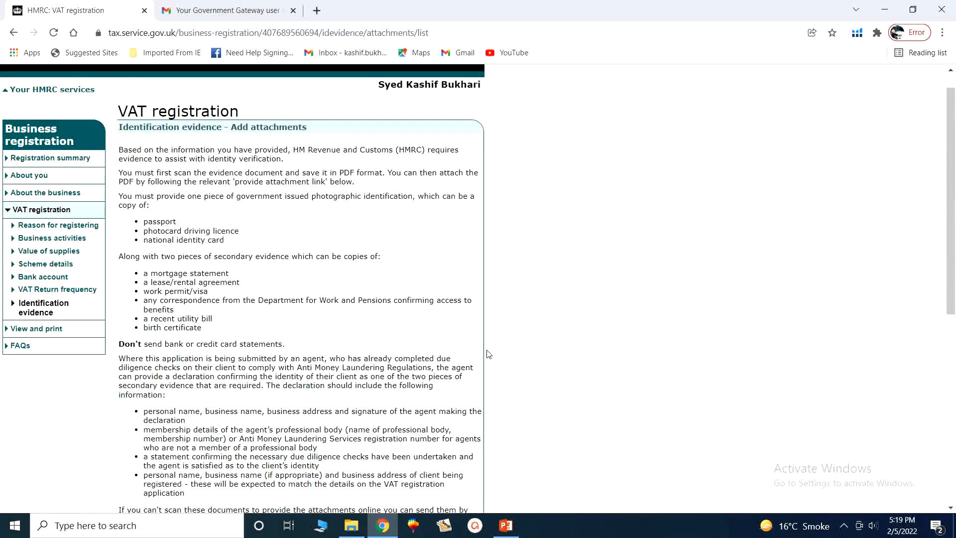